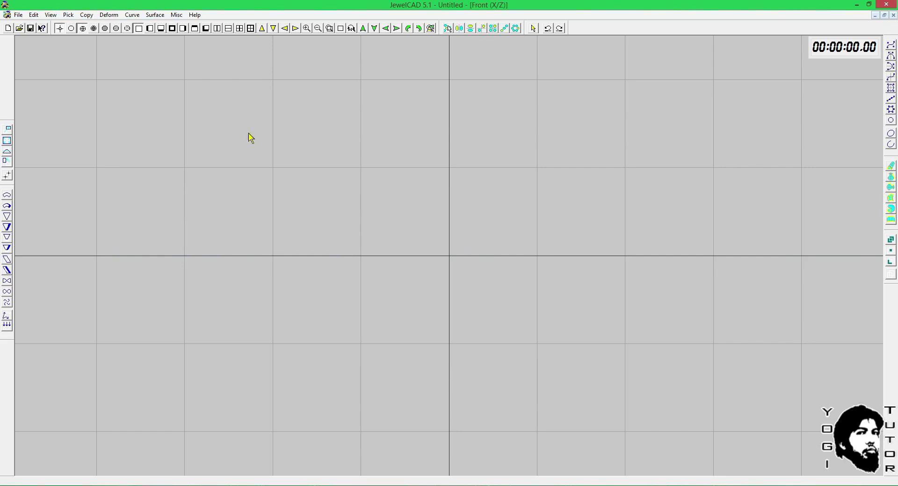
{"action": "mouse_move", "coordinate": [177, 485]}
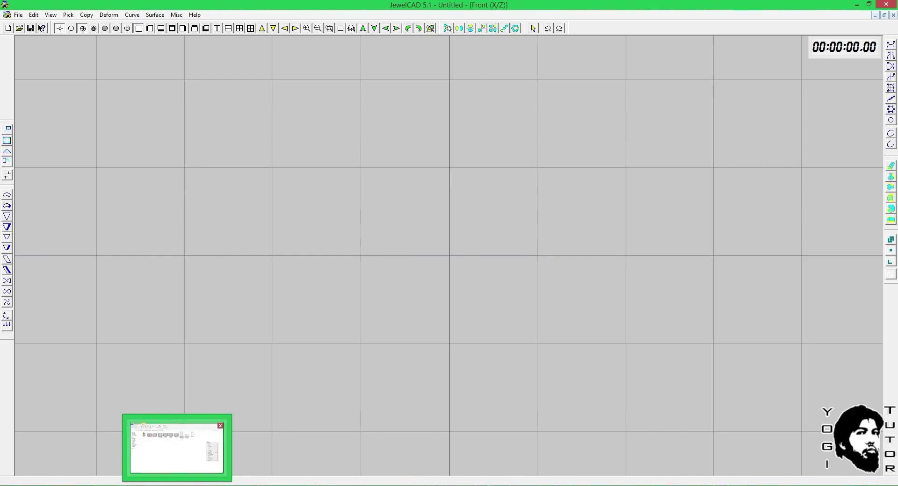
{"action": "left_click", "coordinate": [177, 448]}
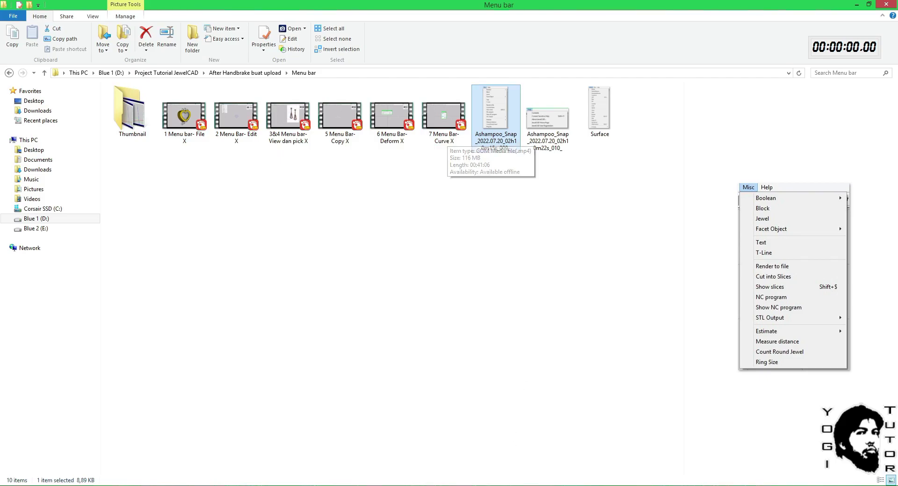
{"action": "left_click", "coordinate": [467, 485]}
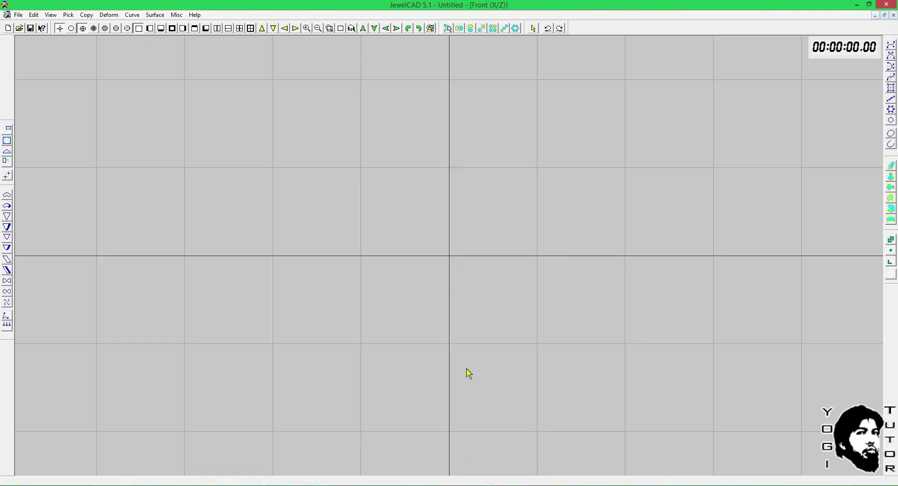
{"action": "left_click", "coordinate": [132, 15]}
{"action": "mouse_move", "coordinate": [159, 17]}
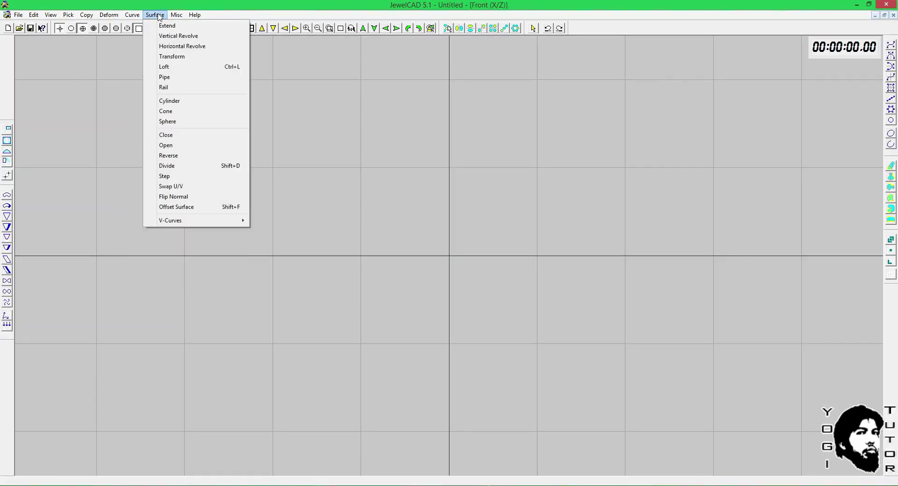
{"action": "mouse_move", "coordinate": [175, 225]}
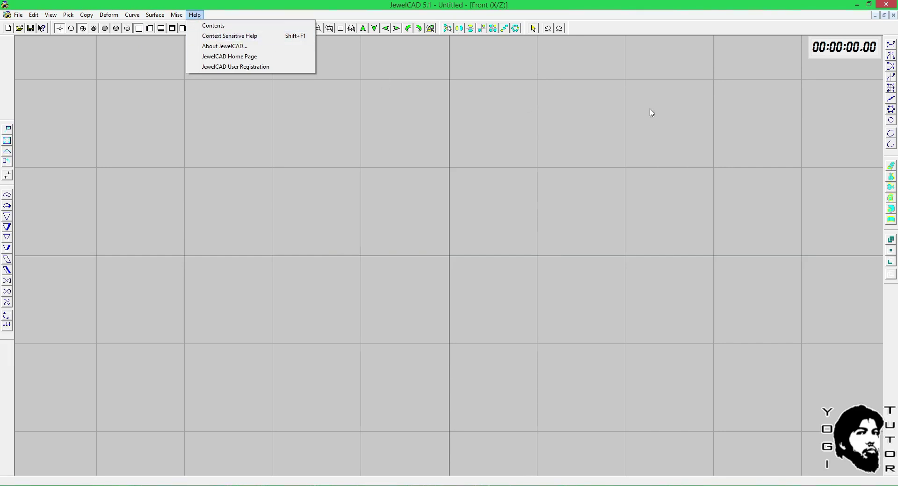
Step: Start the on-screen XNote Timer stopwatch
{"action": "right_click", "coordinate": [833, 55]}
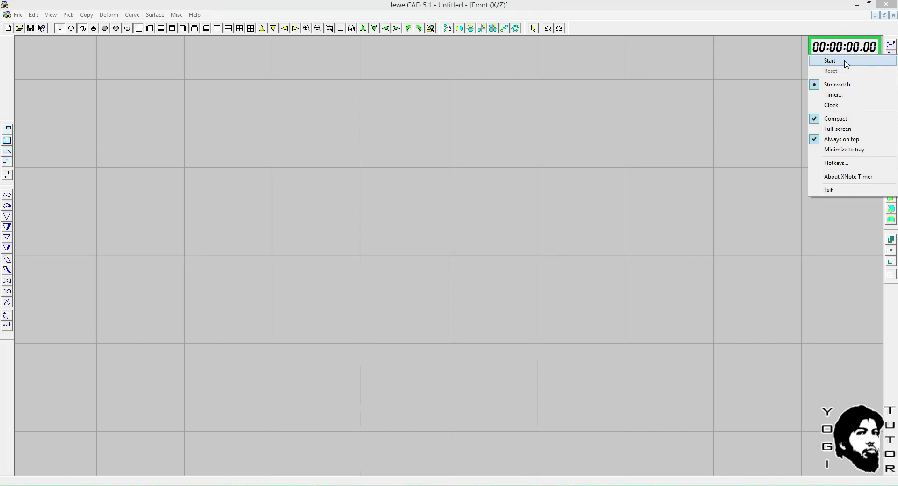
{"action": "left_click", "coordinate": [847, 64]}
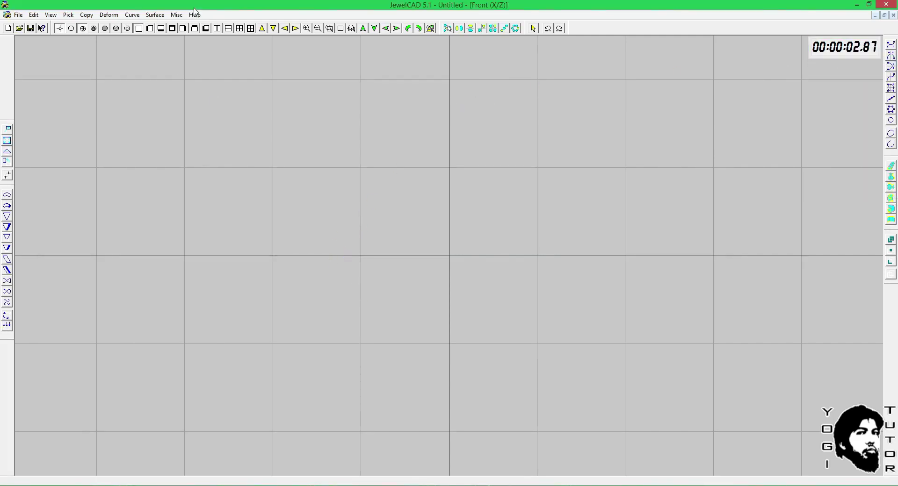
Step: Draw a cyclic rectangular curve centred on the origin in the top view
{"action": "left_click", "coordinate": [154, 15]}
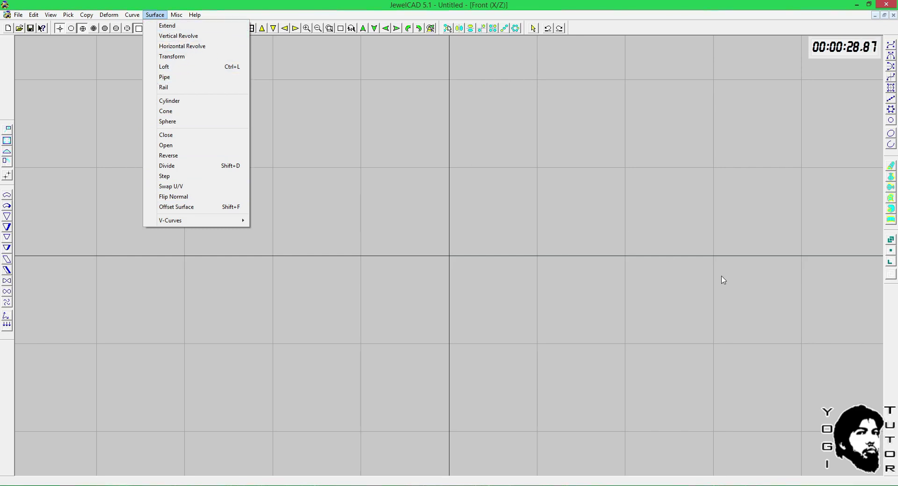
{"action": "left_click", "coordinate": [714, 259]}
{"action": "scroll", "coordinate": [657, 239], "scroll_direction": "down", "scroll_amount": 5}
{"action": "key", "text": "F3"}
{"action": "key", "text": "F4"}
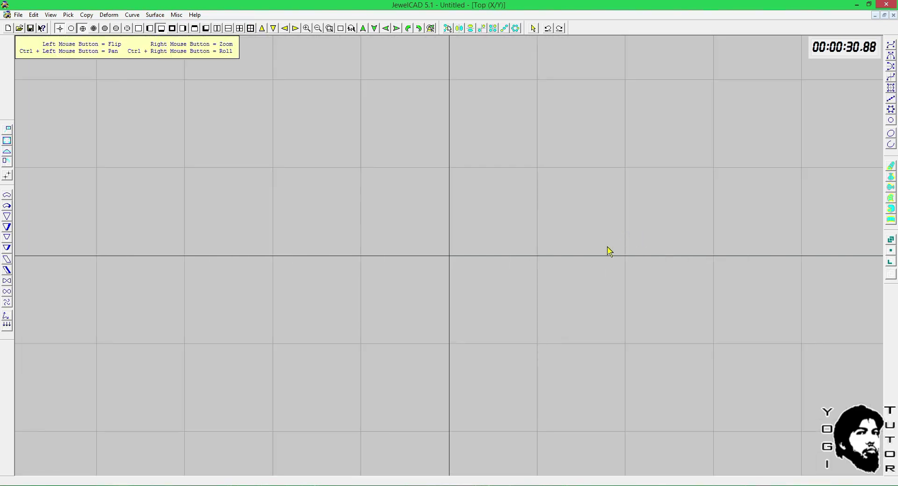
{"action": "left_click", "coordinate": [891, 87]}
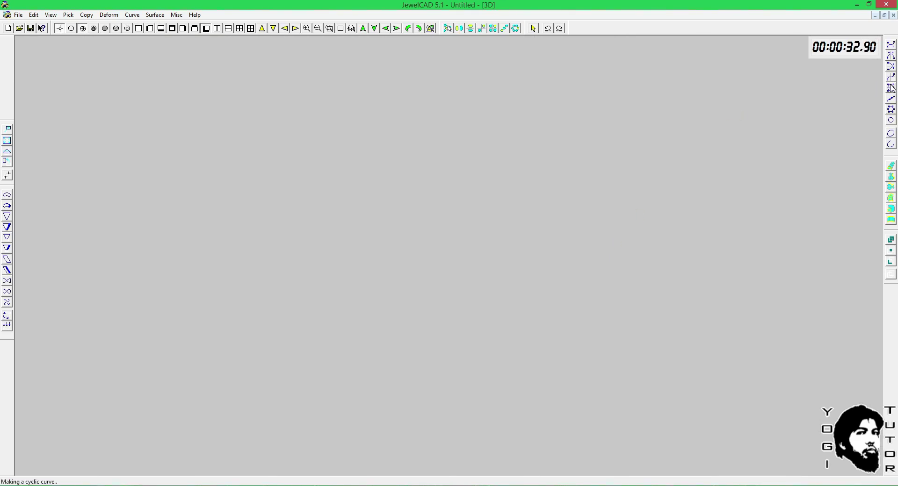
{"action": "left_click", "coordinate": [497, 222]}
{"action": "key", "text": "F4"}
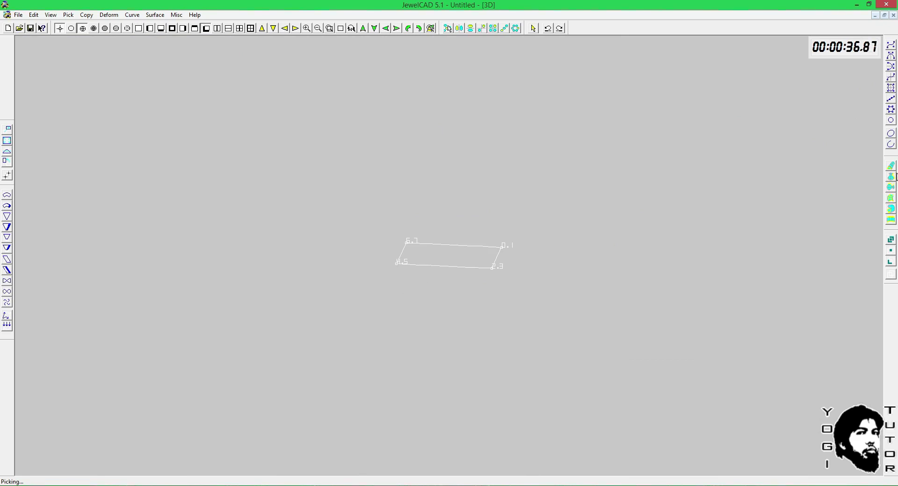
Step: Extend the rectangular curve vertically into a box with extend number 2 and distance 7.55, and display it shaded
{"action": "left_click", "coordinate": [891, 167]}
{"action": "left_click", "coordinate": [229, 83]}
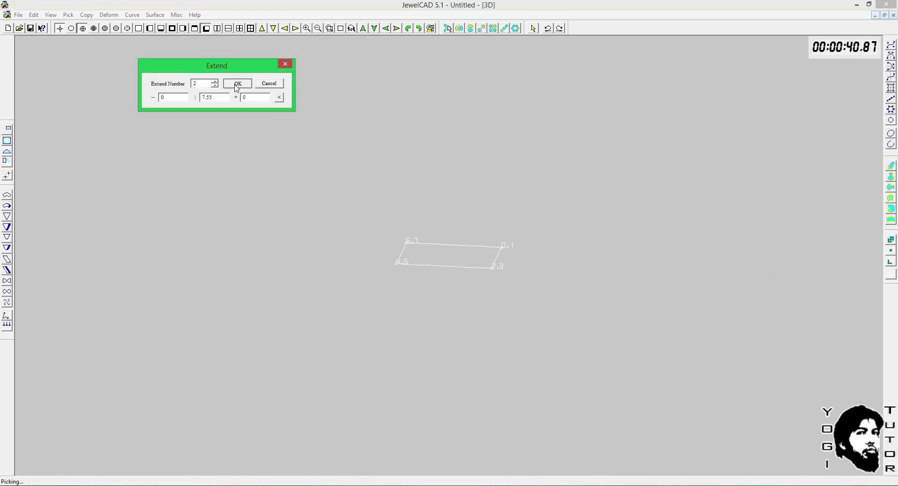
{"action": "mouse_move", "coordinate": [425, 179]}
{"action": "left_mouse_down"}
{"action": "mouse_move", "coordinate": [444, 160]}
{"action": "mouse_move", "coordinate": [432, 181]}
{"action": "left_mouse_up"}
{"action": "key", "text": "F6"}
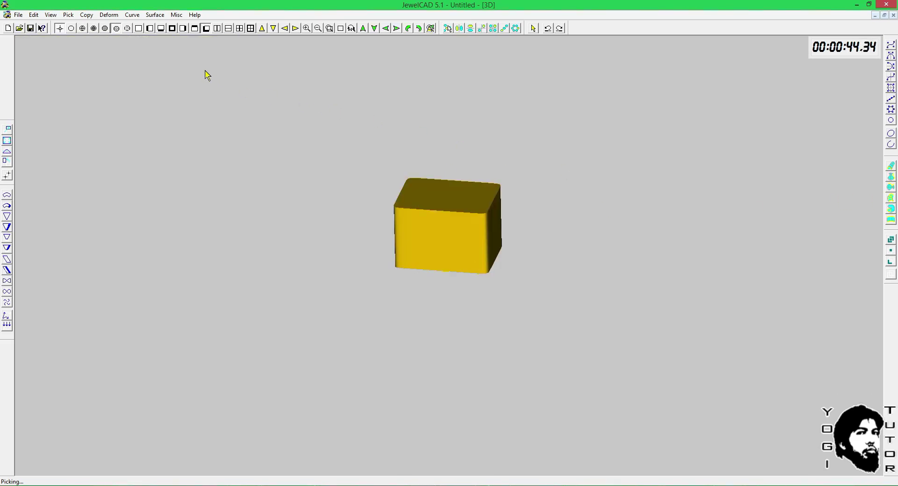
Step: Select the extended box in the front view and delete it
{"action": "left_click", "coordinate": [154, 15]}
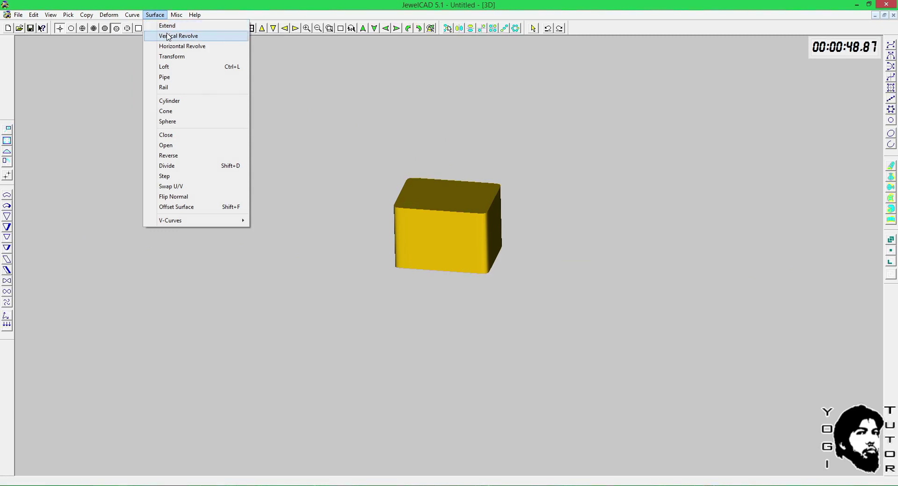
{"action": "left_click", "coordinate": [535, 207]}
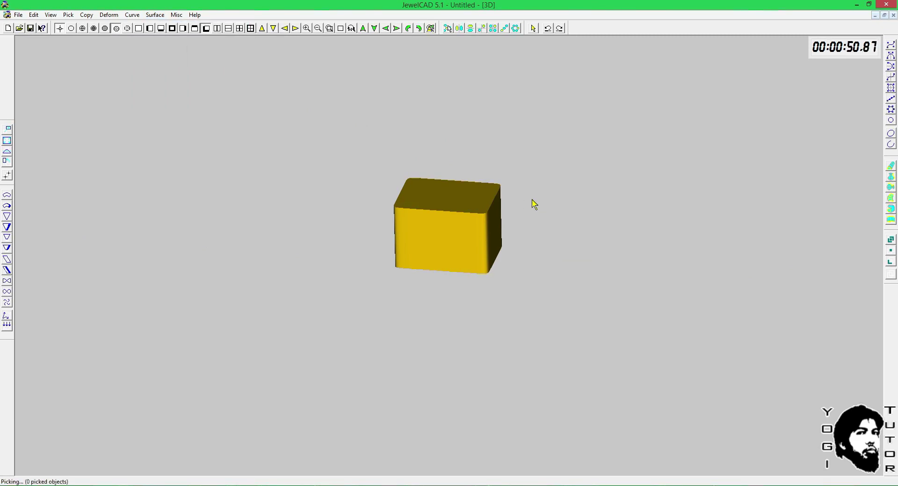
{"action": "key", "text": "F2"}
{"action": "left_click_drag", "start_coordinate": [538, 189], "coordinate": [345, 321]}
{"action": "key", "text": "Delete"}
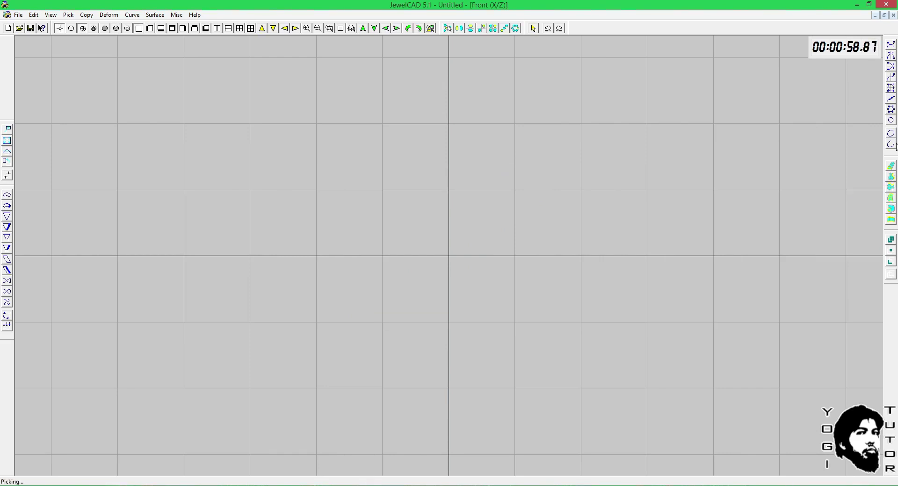
Step: Draw a simple S-shaped profile curve with seven control points just beside the vertical axis in the front view
{"action": "left_click", "coordinate": [891, 45]}
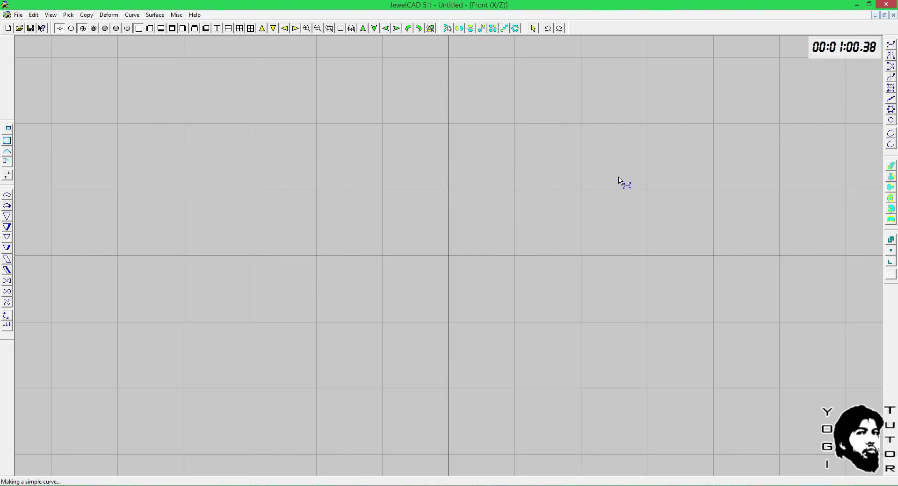
{"action": "left_click", "coordinate": [461, 201]}
{"action": "left_click", "coordinate": [497, 202]}
{"action": "left_click", "coordinate": [476, 231]}
{"action": "left_click", "coordinate": [469, 259]}
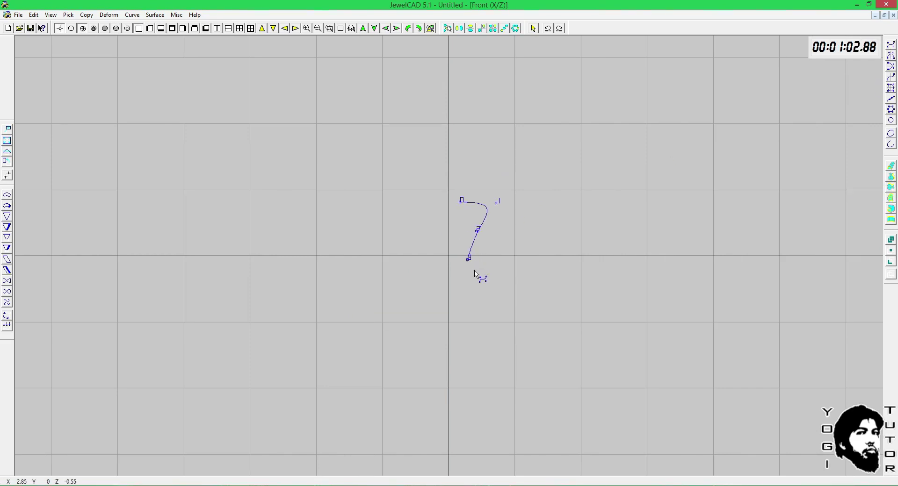
{"action": "left_click", "coordinate": [493, 285]}
{"action": "left_click", "coordinate": [486, 310]}
{"action": "left_click", "coordinate": [460, 316]}
{"action": "right_click", "coordinate": [462, 316]}
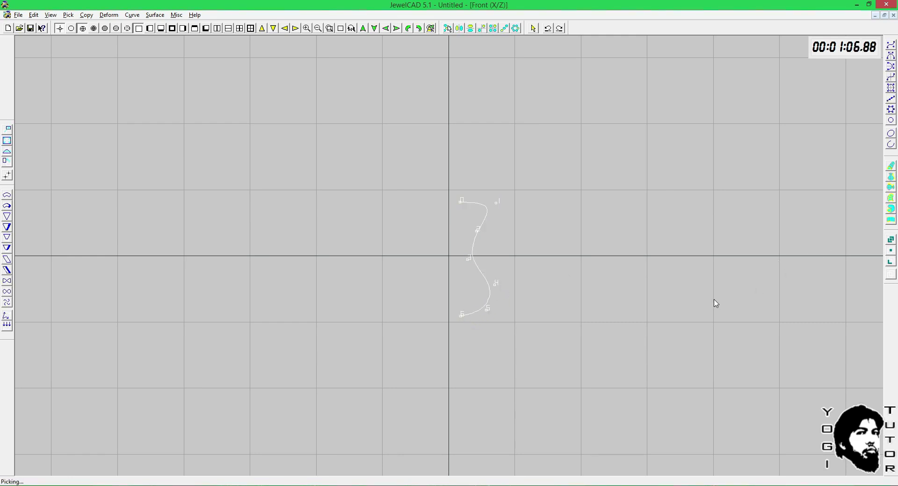
Step: Apply Vertical Revolve to the profile curve as a full, non-clockwise revolution and show the vase-like surface shaded in 3D
{"action": "key", "text": "alt+s"}
{"action": "key", "text": "Down"}
{"action": "key", "text": "Return"}
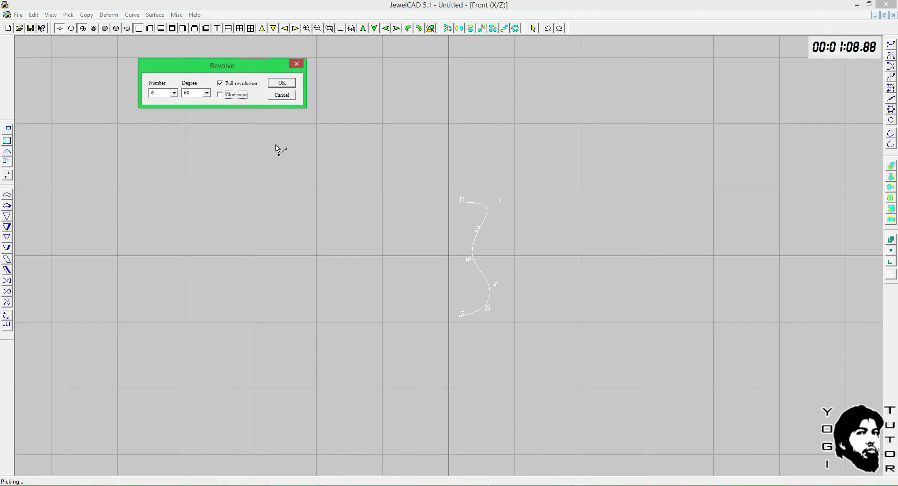
{"action": "left_click", "coordinate": [159, 94]}
{"action": "left_click", "coordinate": [291, 83]}
{"action": "key", "text": "F8"}
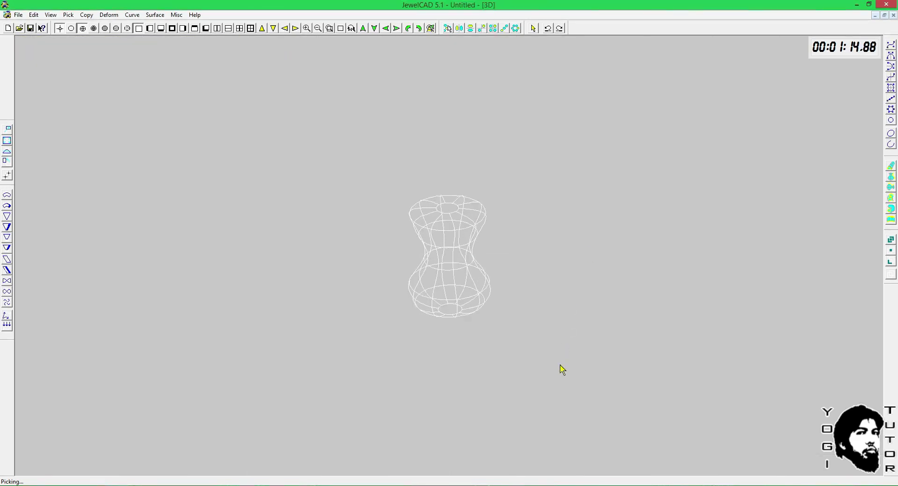
{"action": "key", "text": "F5"}
{"action": "middle_click_drag", "start_coordinate": [522, 323], "coordinate": [488, 195]}
{"action": "key", "text": "F7"}
{"action": "key", "text": "c"}
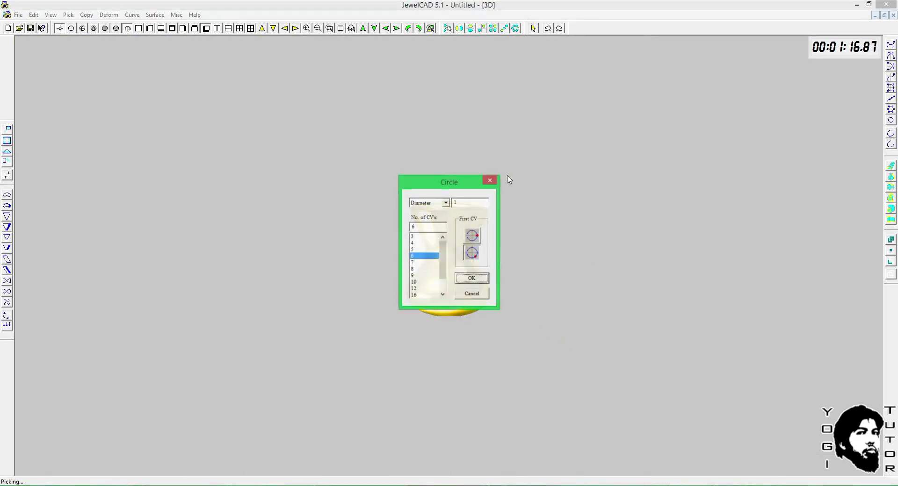
{"action": "left_click", "coordinate": [473, 295]}
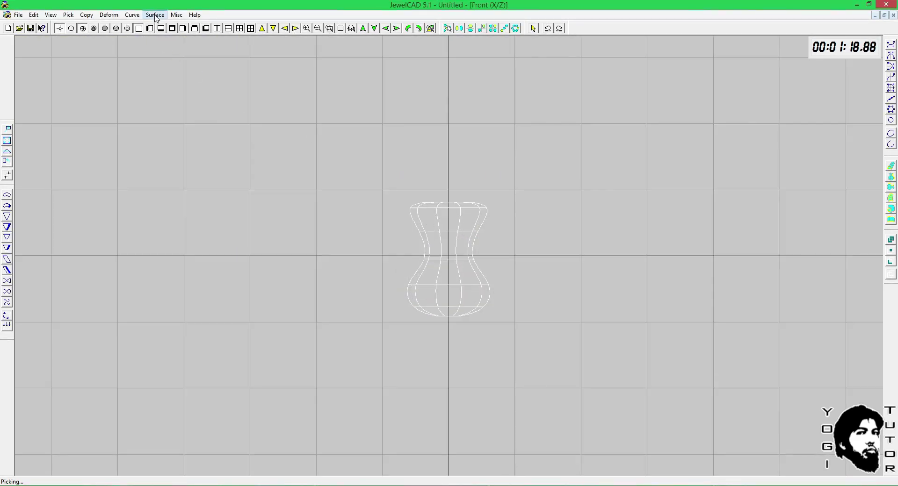
{"action": "left_click", "coordinate": [156, 16]}
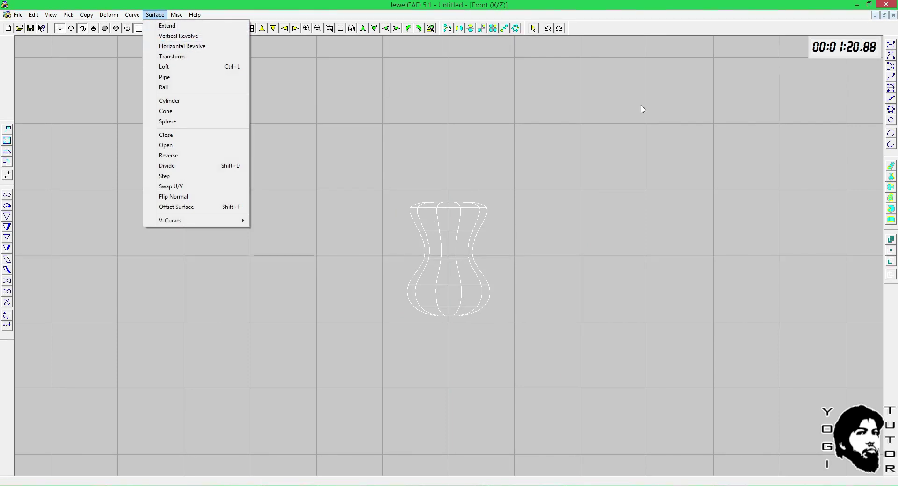
{"action": "left_click", "coordinate": [800, 193]}
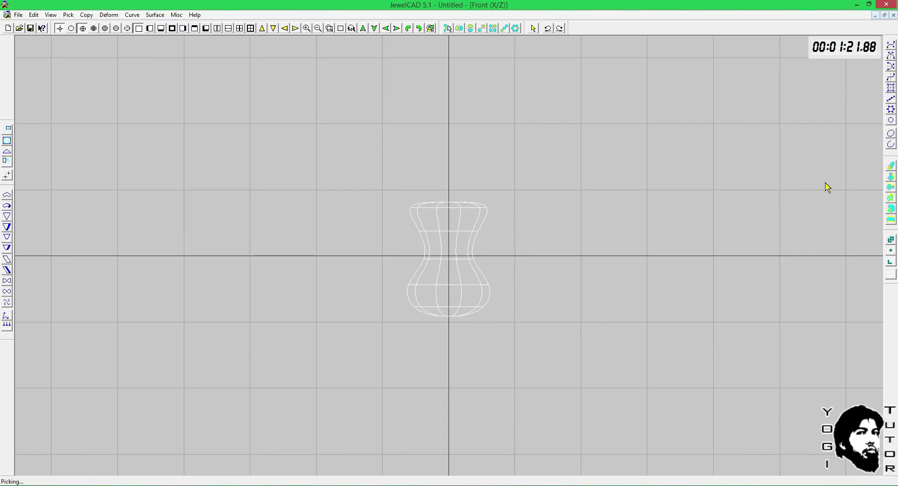
{"action": "left_click", "coordinate": [893, 187]}
{"action": "left_click", "coordinate": [148, 17]}
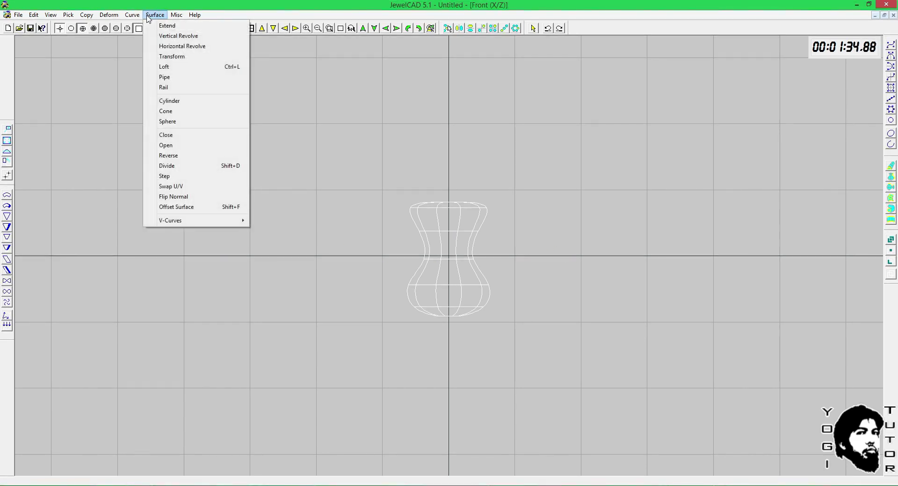
{"action": "left_click", "coordinate": [824, 244]}
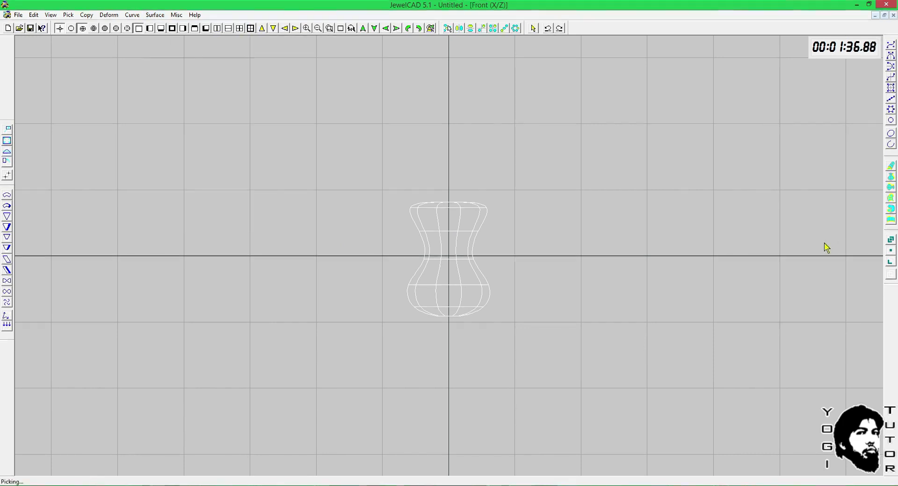
{"action": "left_click", "coordinate": [892, 199]}
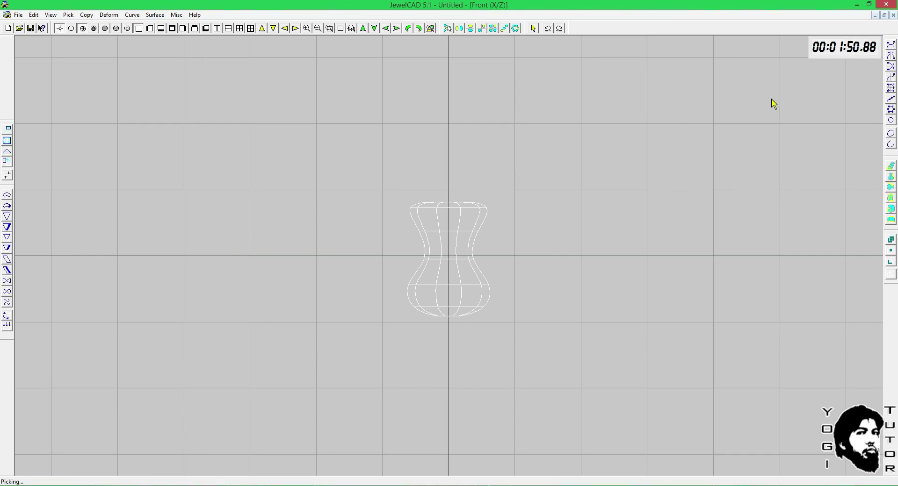
{"action": "left_click", "coordinate": [155, 14]}
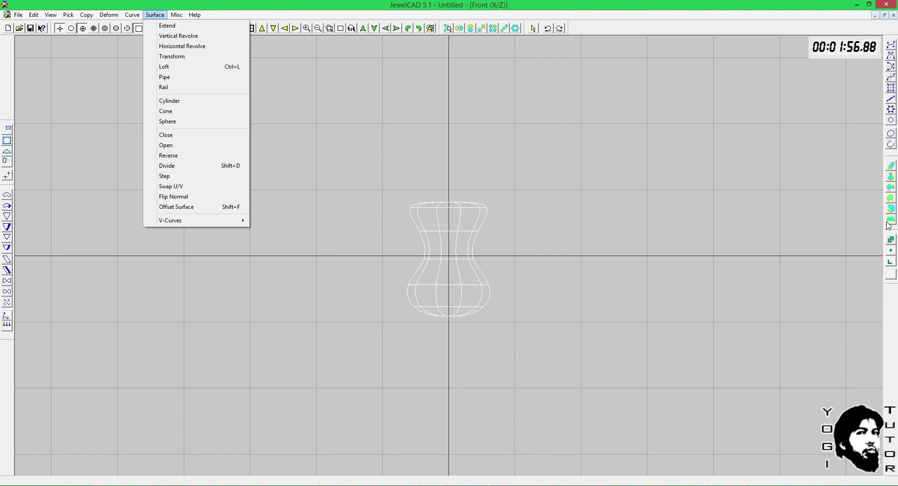
{"action": "left_click", "coordinate": [862, 229]}
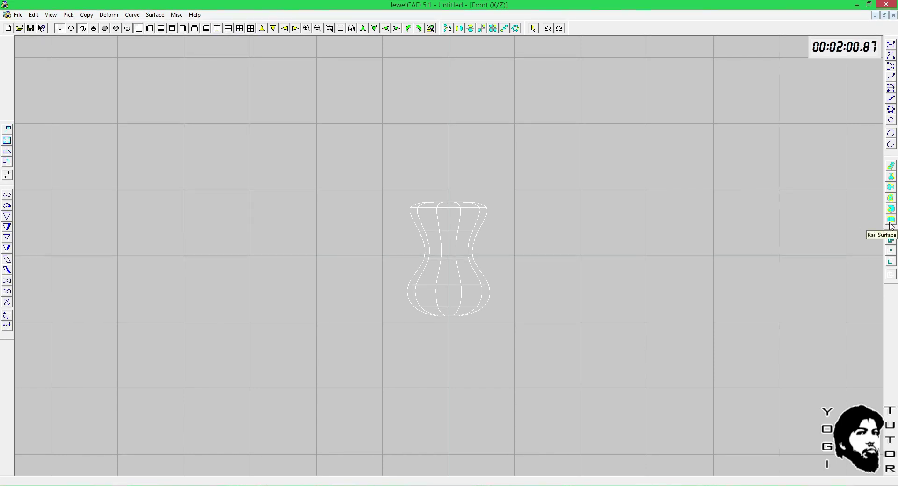
{"action": "left_click", "coordinate": [890, 223]}
Step: Select the revolved vase-like surface in the front view and delete it
{"action": "left_click", "coordinate": [153, 15]}
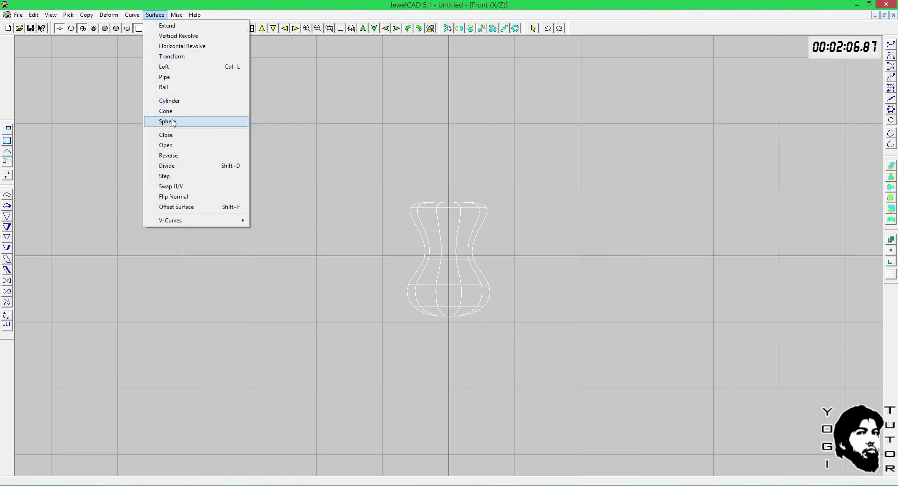
{"action": "left_click", "coordinate": [429, 166]}
{"action": "left_click_drag", "start_coordinate": [527, 166], "coordinate": [390, 320]}
{"action": "key", "text": "Delete"}
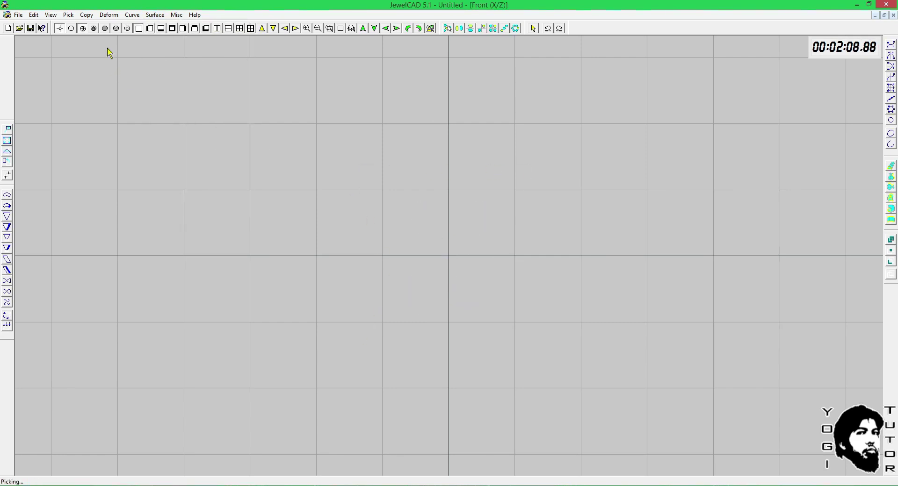
Step: Create a cylinder surface at the origin and show it in the 3D view
{"action": "left_click", "coordinate": [155, 14]}
{"action": "left_click", "coordinate": [169, 101]}
{"action": "key", "text": "F4"}
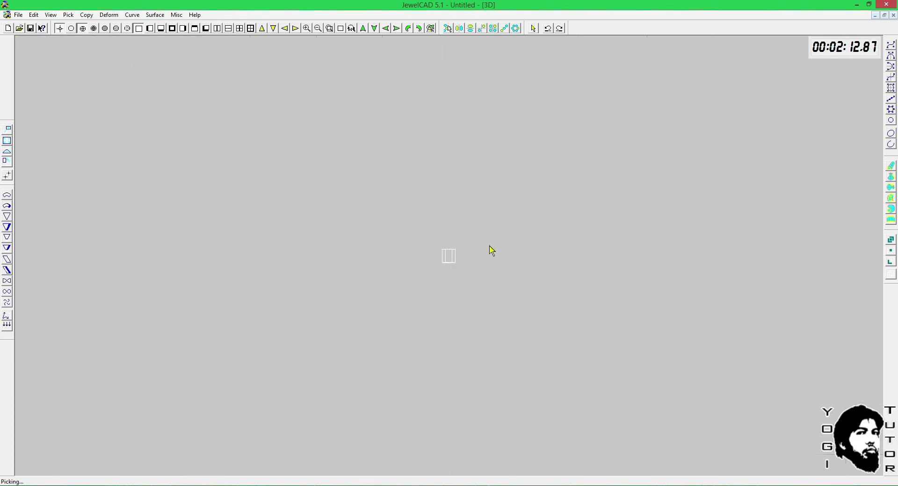
{"action": "right_click_drag", "start_coordinate": [462, 263], "coordinate": [476, 248]}
{"action": "left_click_drag", "start_coordinate": [499, 199], "coordinate": [468, 232], "text": "ctrl"}
{"action": "right_click_drag", "start_coordinate": [429, 255], "coordinate": [434, 249]}
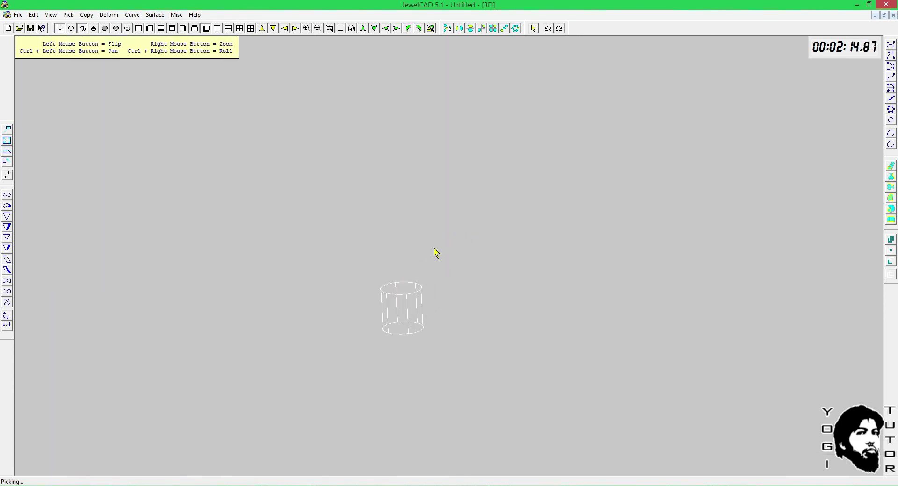
{"action": "left_click_drag", "start_coordinate": [421, 244], "coordinate": [434, 201], "text": "ctrl"}
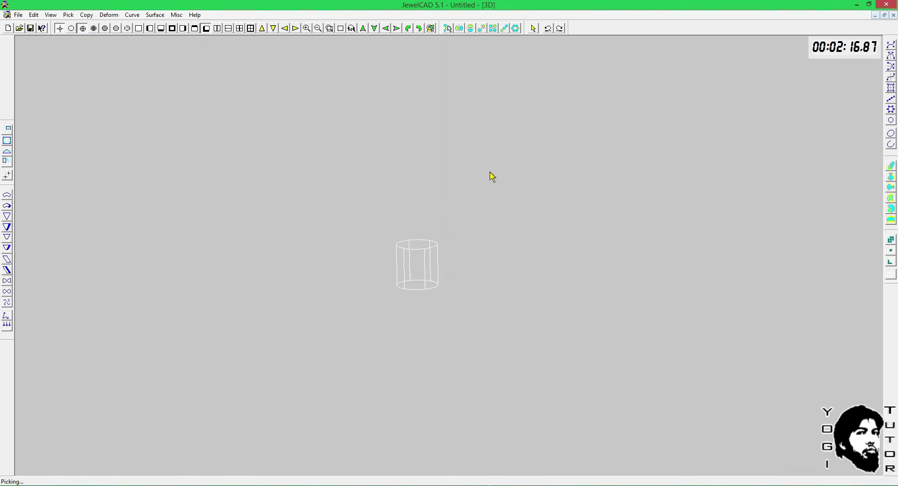
Step: Move the cylinder off the origin toward negative X in the front view and deselect it
{"action": "key", "text": "F1"}
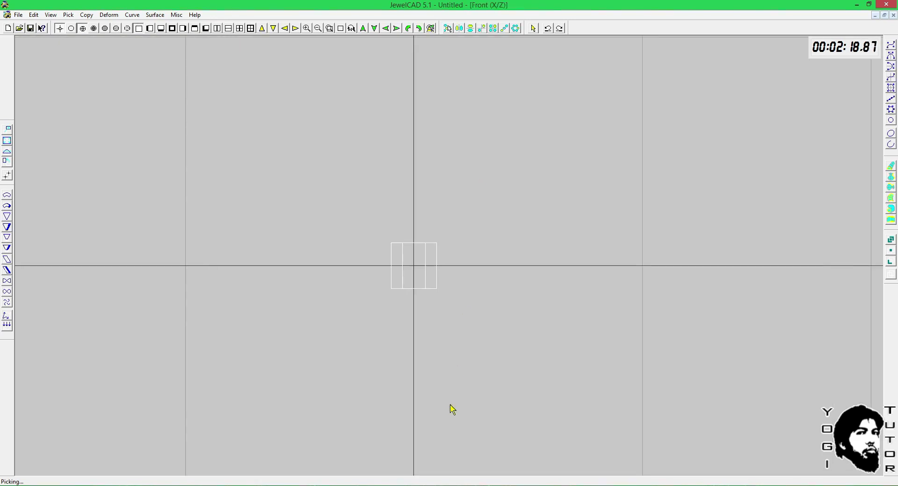
{"action": "key", "text": "alt+Tab"}
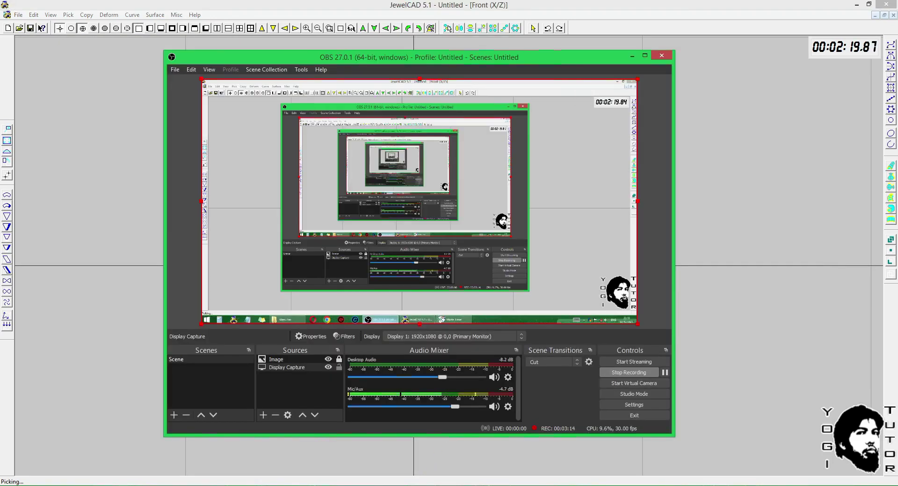
{"action": "left_click", "coordinate": [736, 324]}
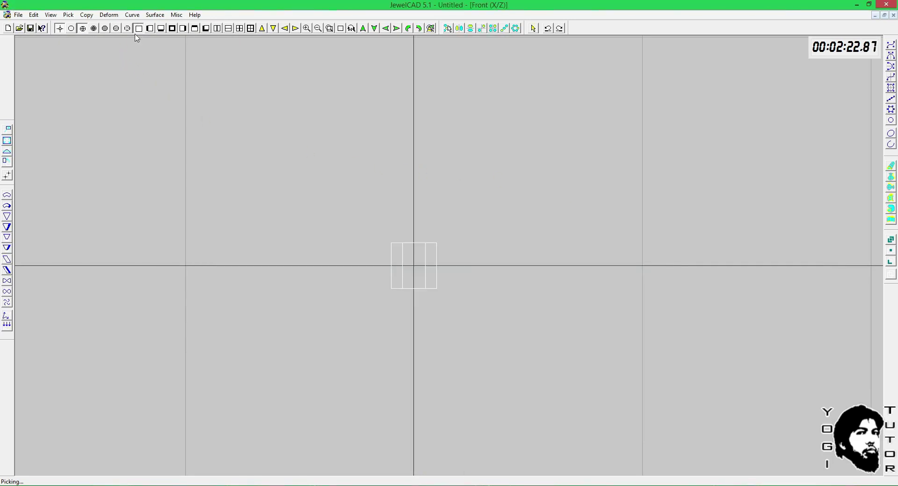
{"action": "right_click_drag", "start_coordinate": [487, 218], "coordinate": [308, 206]}
{"action": "left_click", "coordinate": [304, 201]}
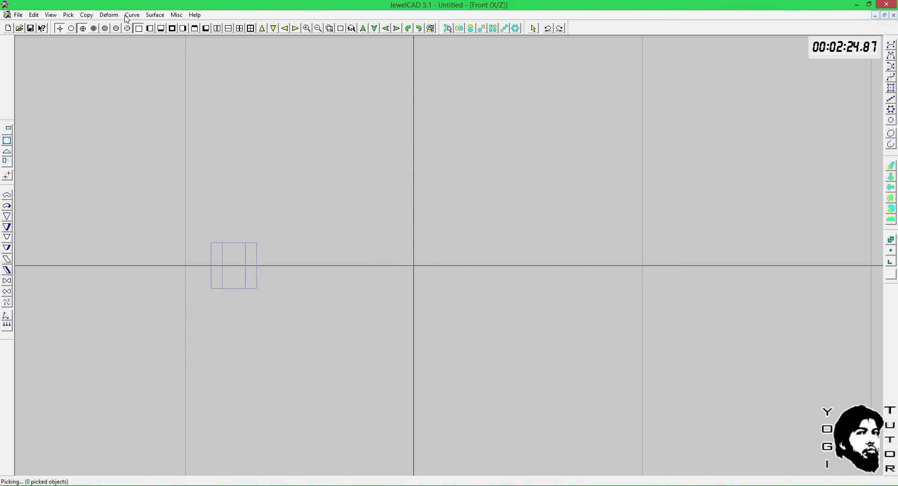
Step: Create a cone surface at the origin, shaded in 3D, and move it beside the cylinder
{"action": "left_click", "coordinate": [154, 15]}
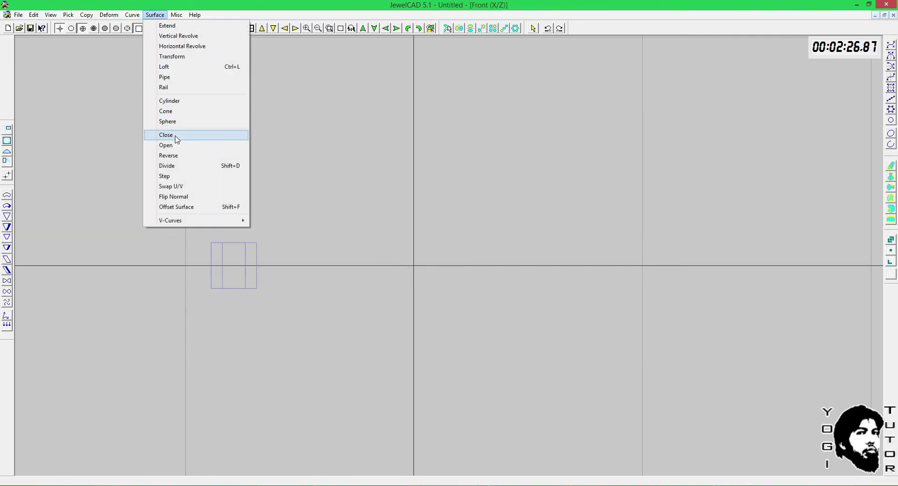
{"action": "left_click", "coordinate": [184, 112]}
{"action": "key", "text": "F8"}
{"action": "key", "text": "F6"}
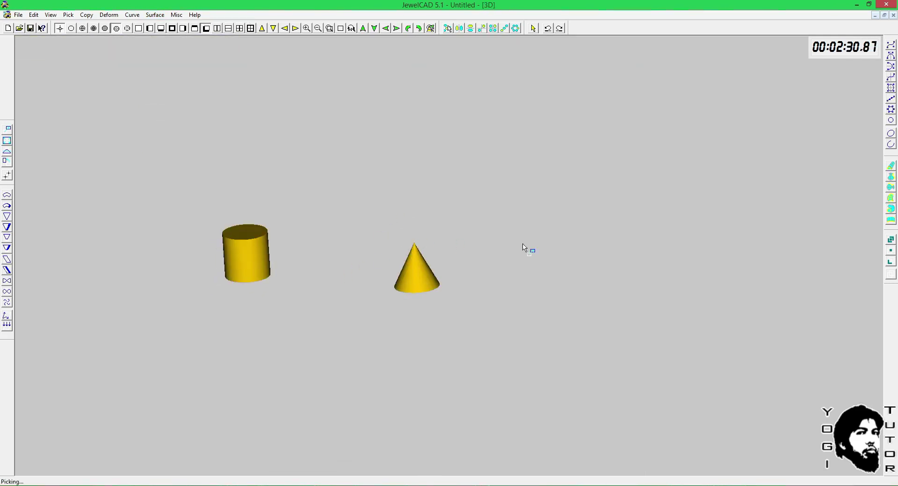
{"action": "right_click_drag", "start_coordinate": [522, 244], "coordinate": [418, 248]}
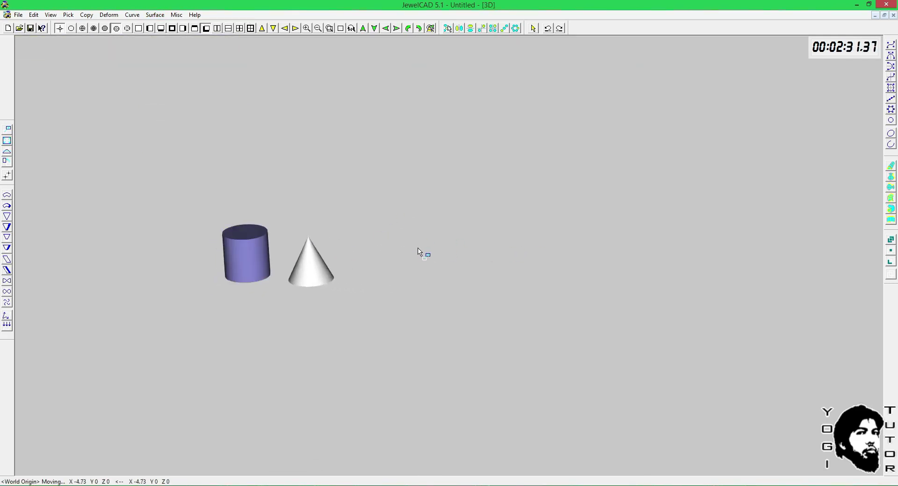
Step: Create a sphere surface at the origin and show it shaded in 3D with the cylinder and cone
{"action": "left_click", "coordinate": [155, 15]}
{"action": "left_click", "coordinate": [189, 122]}
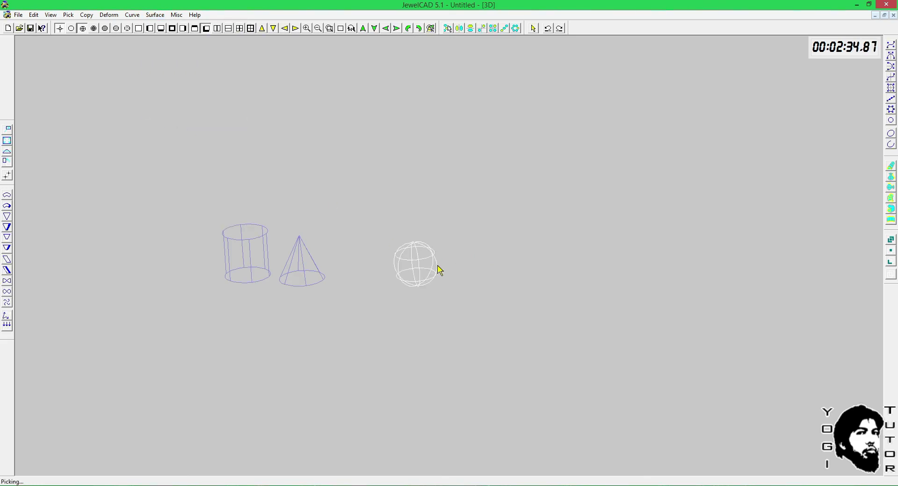
{"action": "key", "text": "F1"}
{"action": "key", "text": "F6"}
{"action": "key", "text": "ctrl+z"}
{"action": "key", "text": "ctrl+z"}
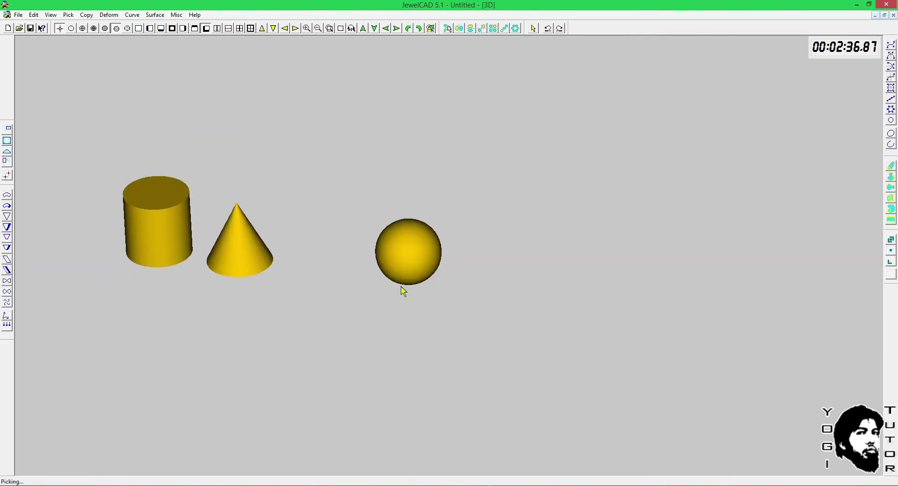
{"action": "left_click", "coordinate": [158, 17]}
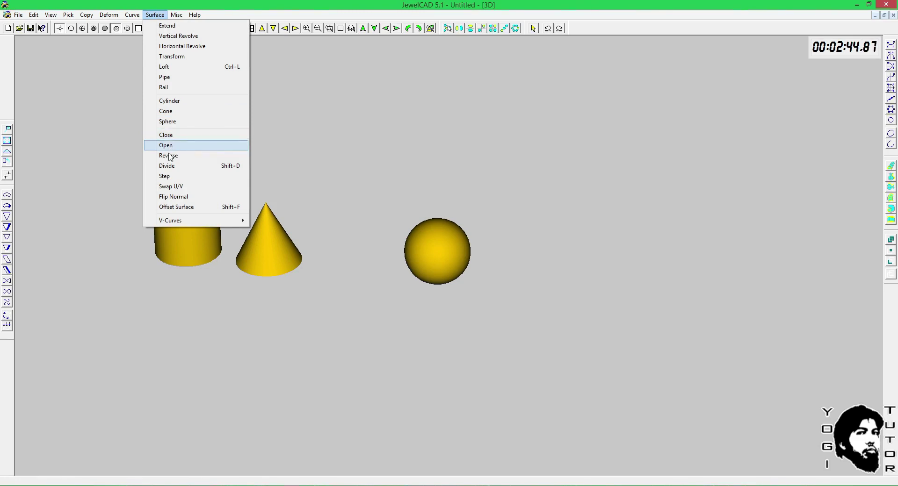
{"action": "mouse_move", "coordinate": [171, 222]}
{"action": "left_click", "coordinate": [352, 155]}
Step: Select the cylinder, cone and sphere in the front view and delete them
{"action": "key", "text": "F2"}
{"action": "left_click_drag", "start_coordinate": [524, 170], "coordinate": [18, 405]}
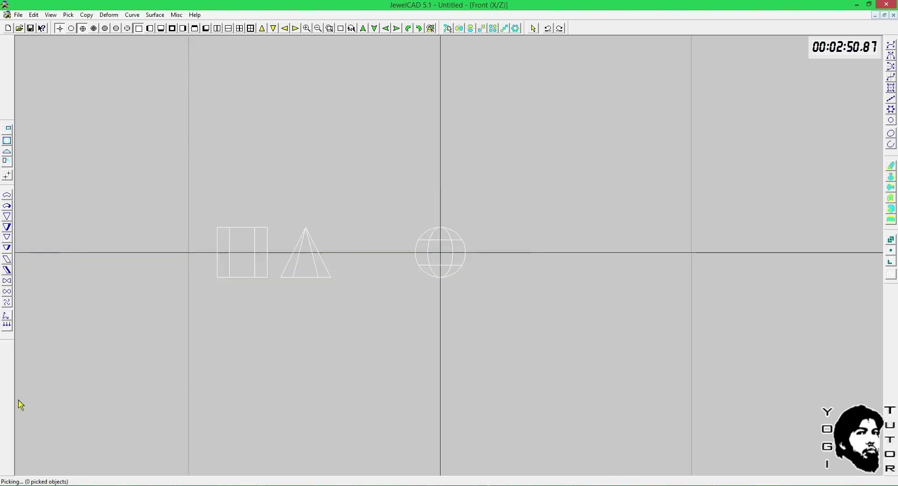
{"action": "key", "text": "Delete"}
Step: Insert ring 001A from the database's Sample rings category and show it shaded in 3D
{"action": "scroll", "coordinate": [425, 190], "scroll_direction": "up", "scroll_amount": 3}
{"action": "key", "text": "ctrl+d"}
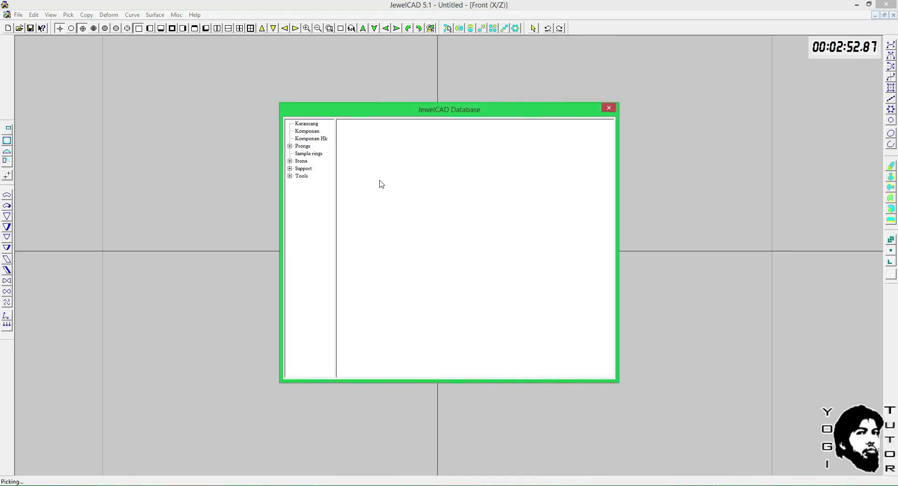
{"action": "left_click", "coordinate": [305, 154]}
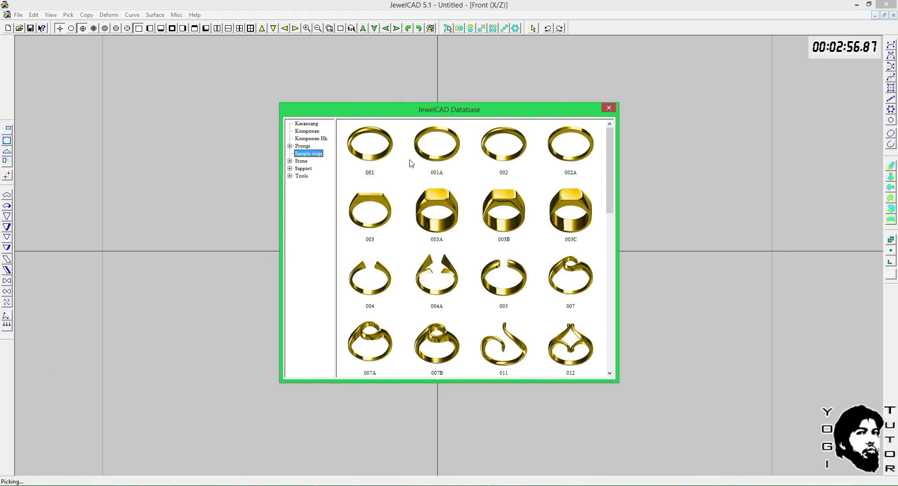
{"action": "double_click", "coordinate": [446, 151]}
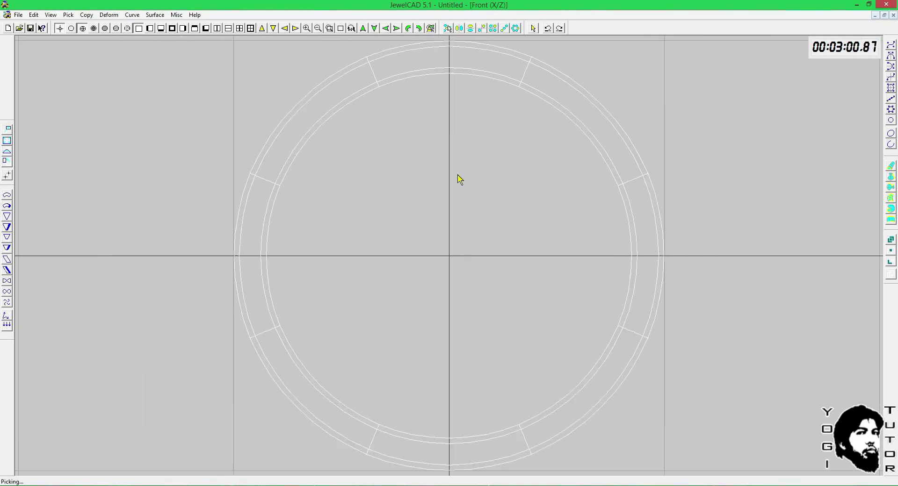
{"action": "key", "text": "F8"}
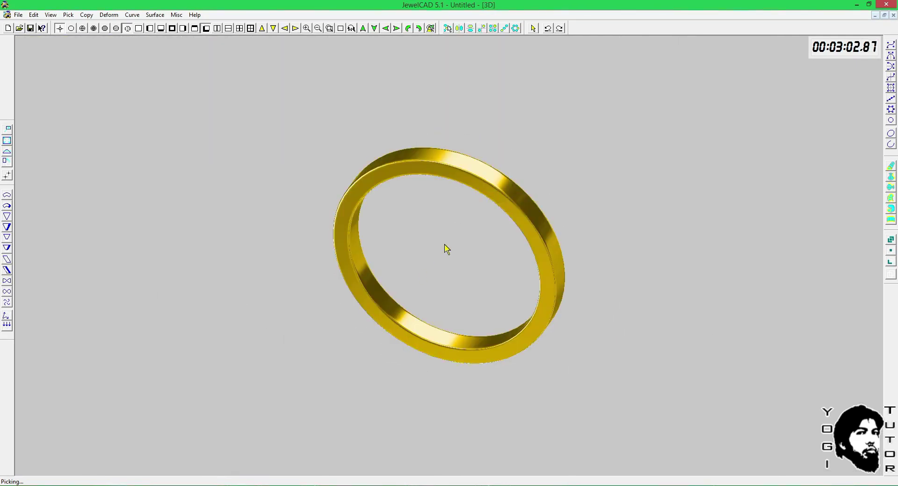
{"action": "key", "text": "F4"}
{"action": "key", "text": "ctrl+r"}
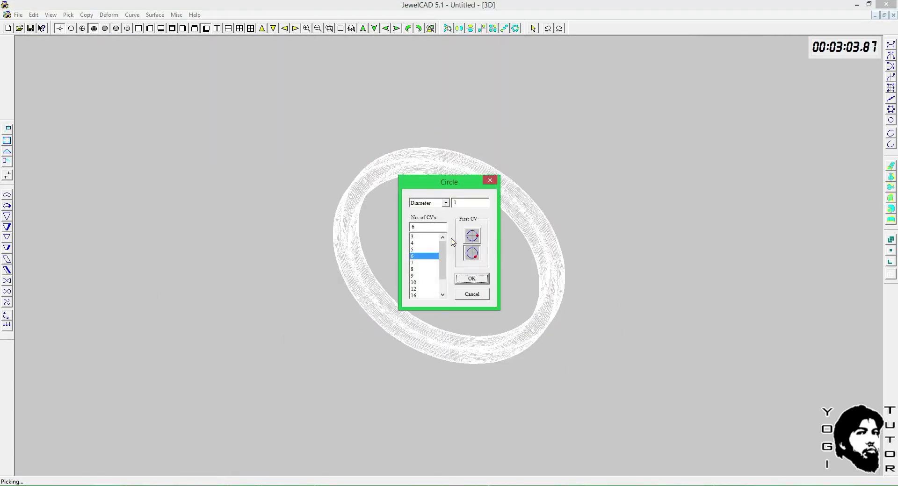
{"action": "left_click", "coordinate": [468, 296]}
Step: Apply the surface Open command to the ring in the front view, and rejoin it with the surface Close command
{"action": "key", "text": "F4"}
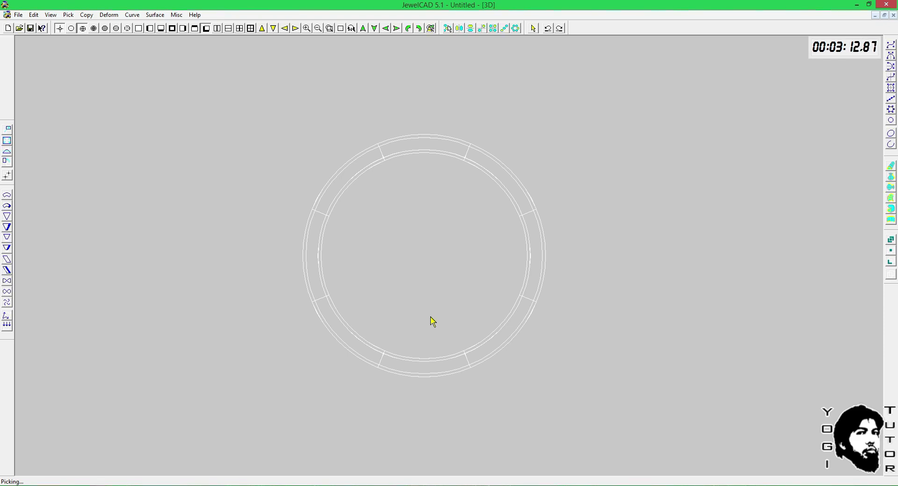
{"action": "key", "text": "F5"}
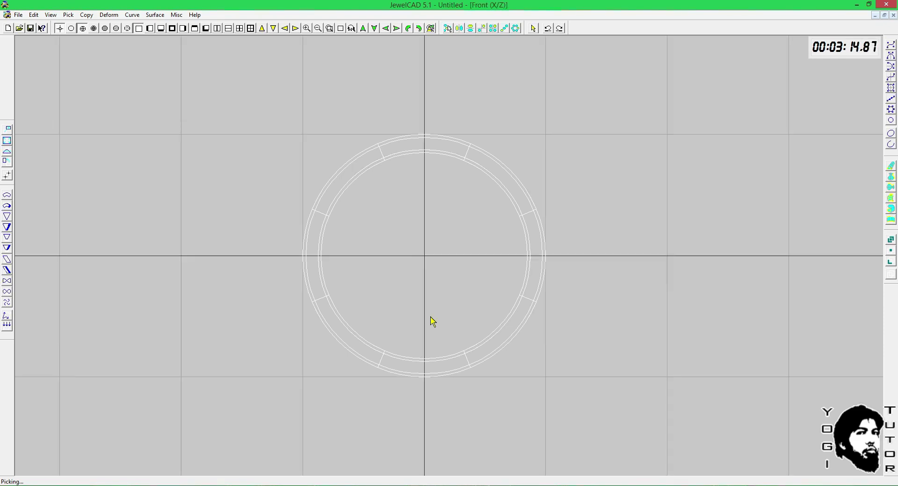
{"action": "left_click", "coordinate": [155, 15]}
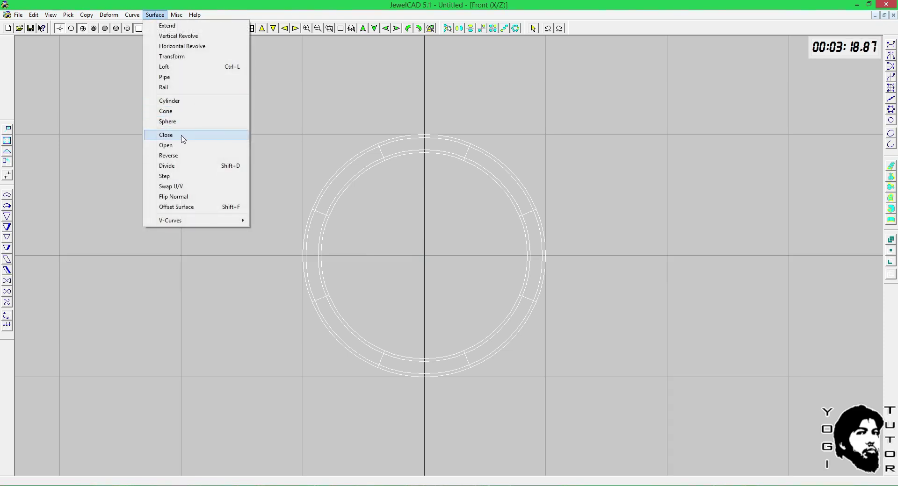
{"action": "left_click", "coordinate": [225, 146]}
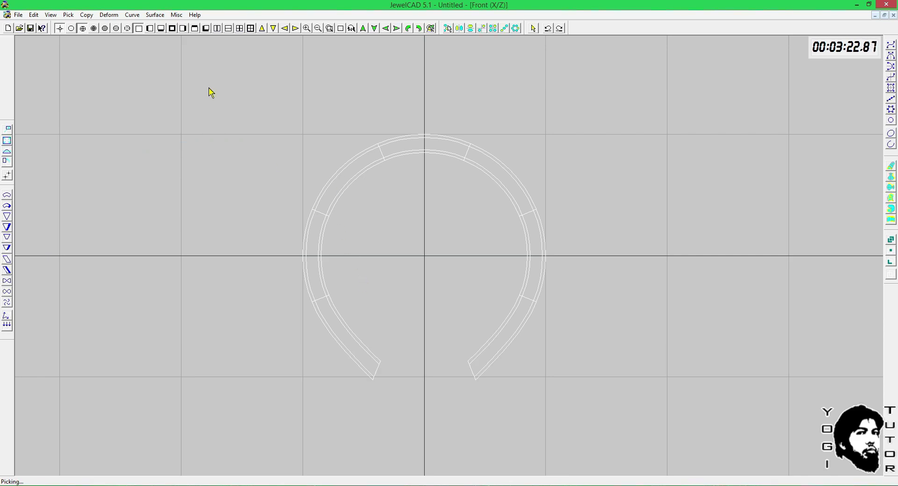
{"action": "left_click", "coordinate": [155, 15]}
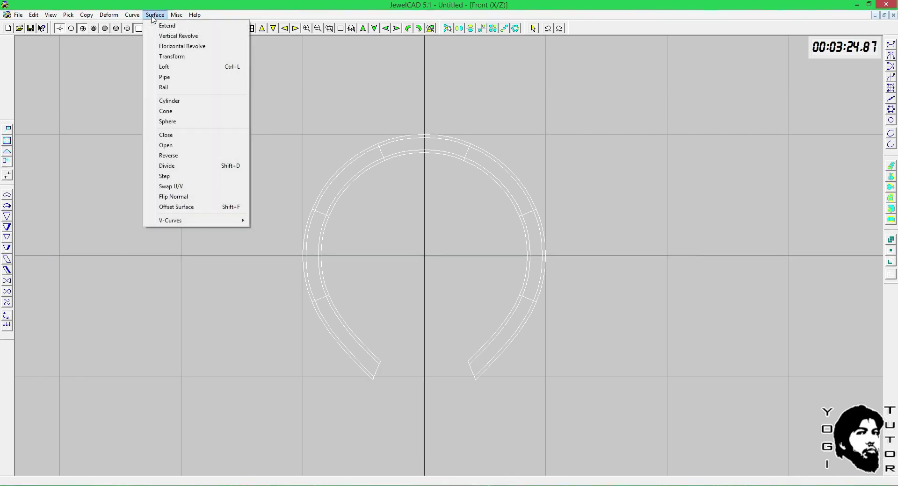
{"action": "left_click", "coordinate": [183, 136]}
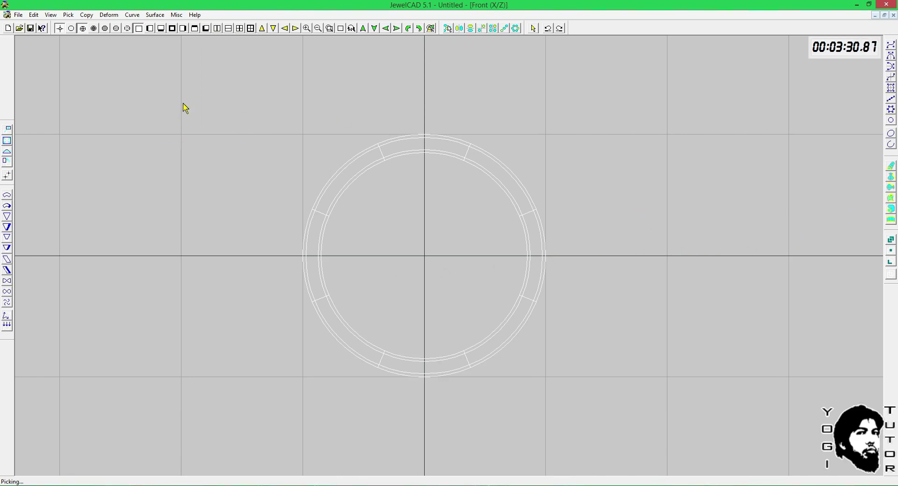
Step: Draw a shallow arched curve above the ring as a vertical-mirror curve with four control points
{"action": "left_click", "coordinate": [154, 14]}
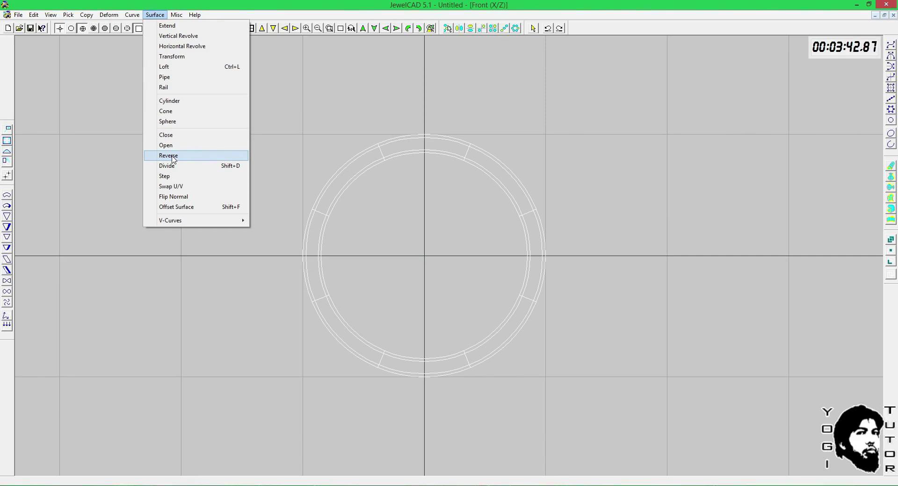
{"action": "left_click", "coordinate": [584, 206]}
{"action": "left_click", "coordinate": [892, 56]}
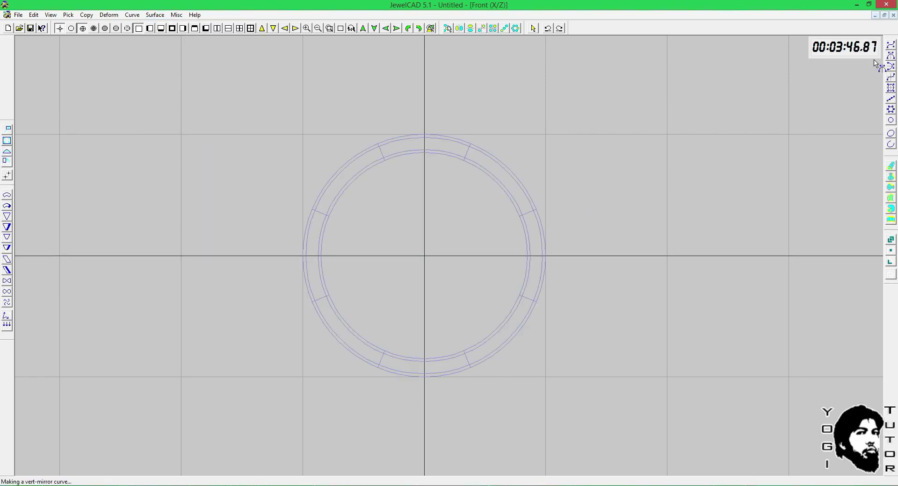
{"action": "left_click_drag", "start_coordinate": [572, 129], "coordinate": [589, 111]}
{"action": "middle_click_drag", "start_coordinate": [543, 101], "coordinate": [549, 246]}
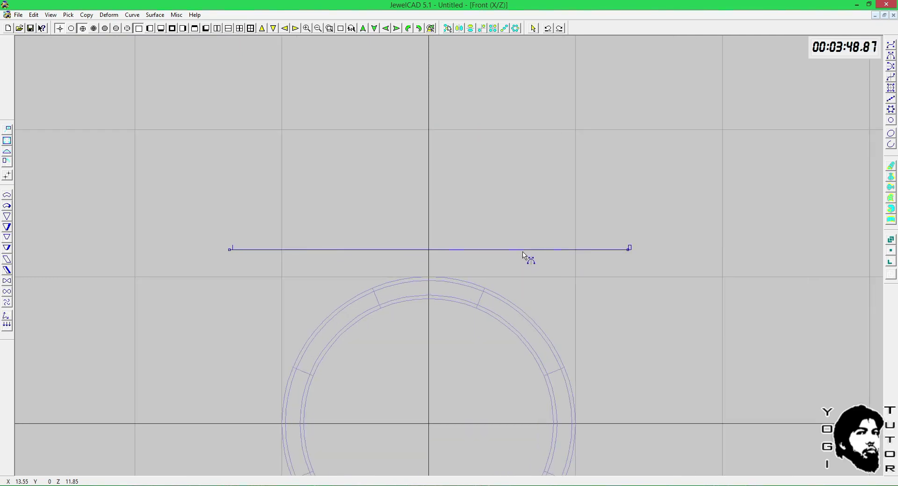
{"action": "left_click", "coordinate": [494, 231]}
{"action": "right_click", "coordinate": [537, 220]}
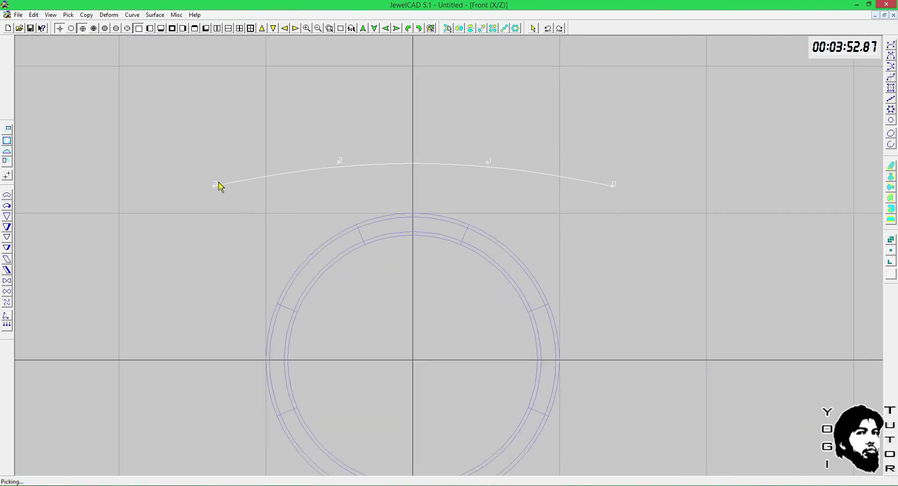
{"action": "left_click", "coordinate": [132, 17]}
{"action": "left_click", "coordinate": [161, 203]}
{"action": "left_click", "coordinate": [133, 14]}
{"action": "left_click", "coordinate": [140, 203]}
Step: Deselect the arched curve, select only the ring and apply the surface Open command to it
{"action": "scroll", "coordinate": [496, 229], "scroll_direction": "down", "scroll_amount": 2}
{"action": "left_click", "coordinate": [509, 207]}
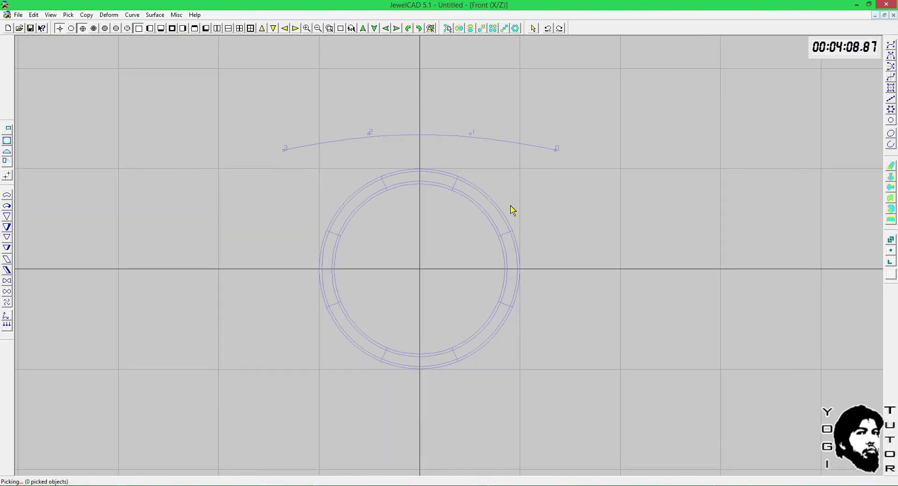
{"action": "scroll", "coordinate": [480, 248], "scroll_direction": "up", "scroll_amount": 2}
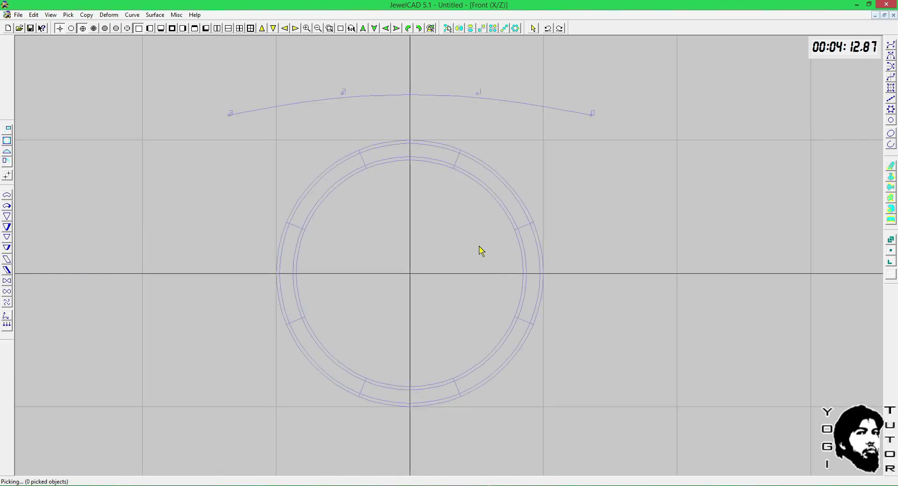
{"action": "left_click_drag", "start_coordinate": [479, 246], "coordinate": [594, 260]}
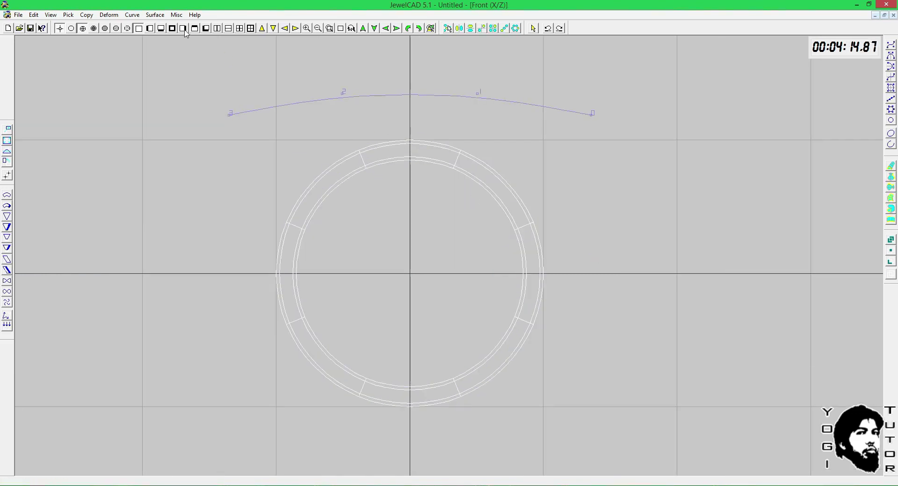
{"action": "left_click", "coordinate": [154, 15]}
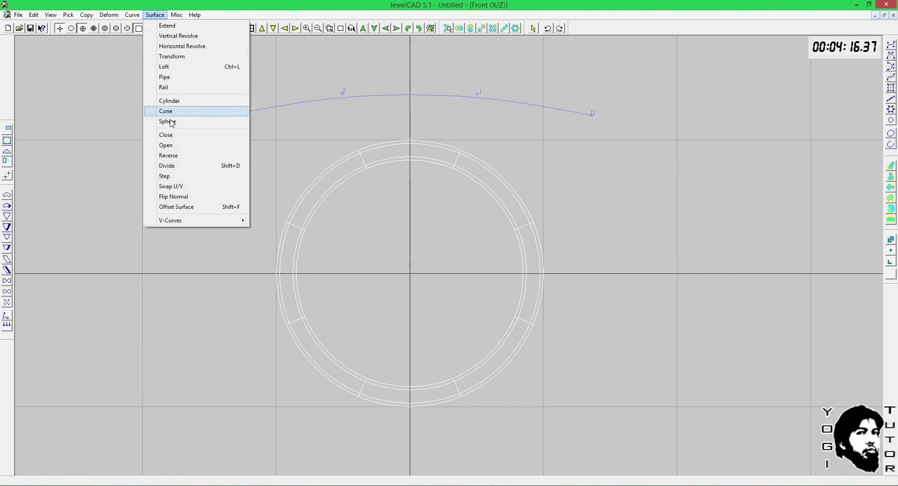
{"action": "left_click", "coordinate": [168, 146]}
{"action": "middle_click_drag", "start_coordinate": [428, 315], "coordinate": [424, 229]}
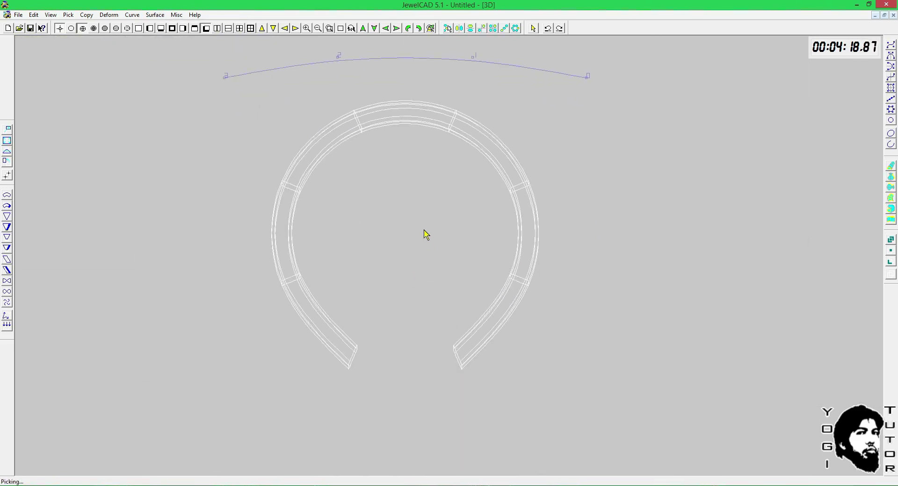
Step: Display the opened ring's control points and inspect the ring in the front view and shaded in 3D
{"action": "left_click", "coordinate": [460, 342]}
{"action": "middle_click_drag", "start_coordinate": [486, 205], "coordinate": [478, 244]}
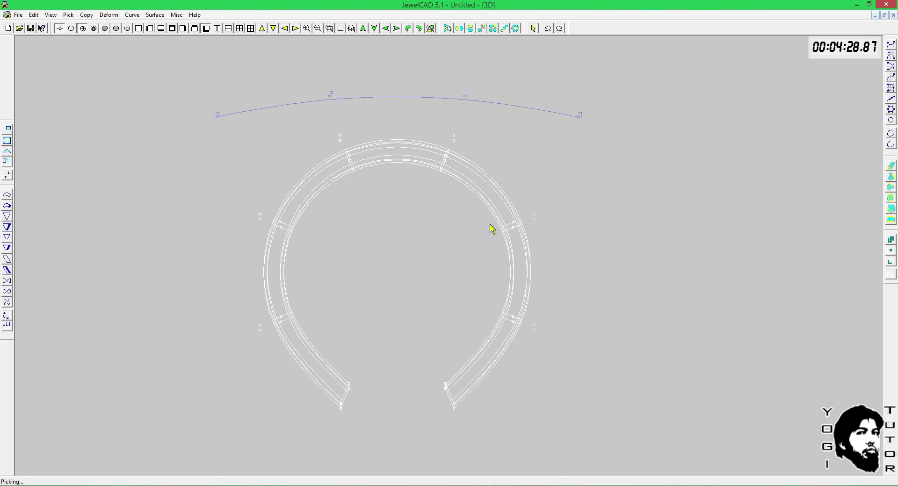
{"action": "key", "text": "F1"}
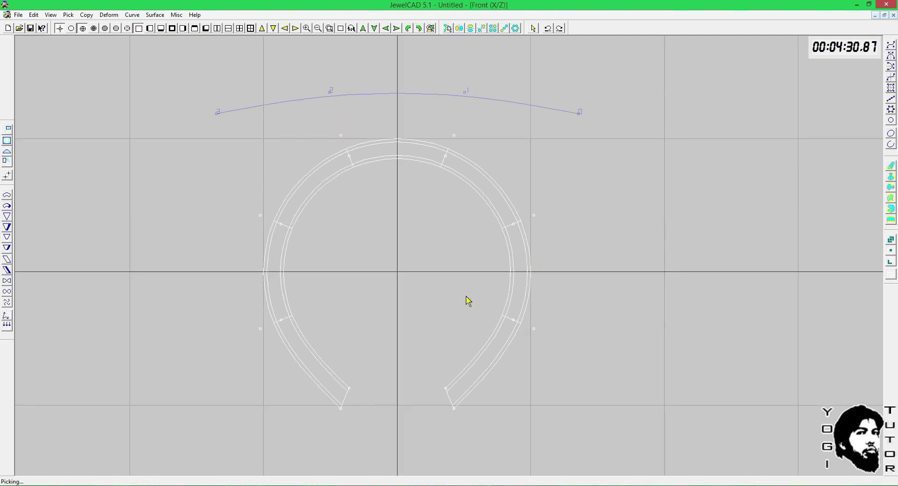
{"action": "key", "text": "F1"}
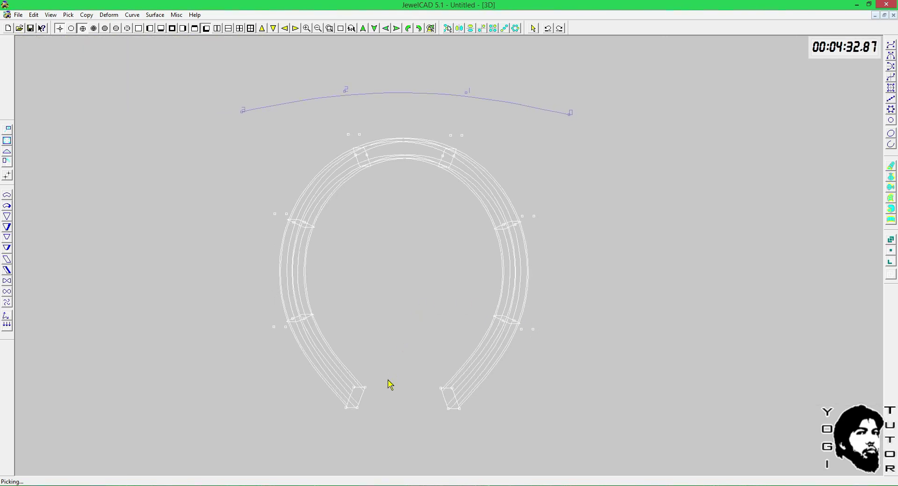
{"action": "key", "text": "F5"}
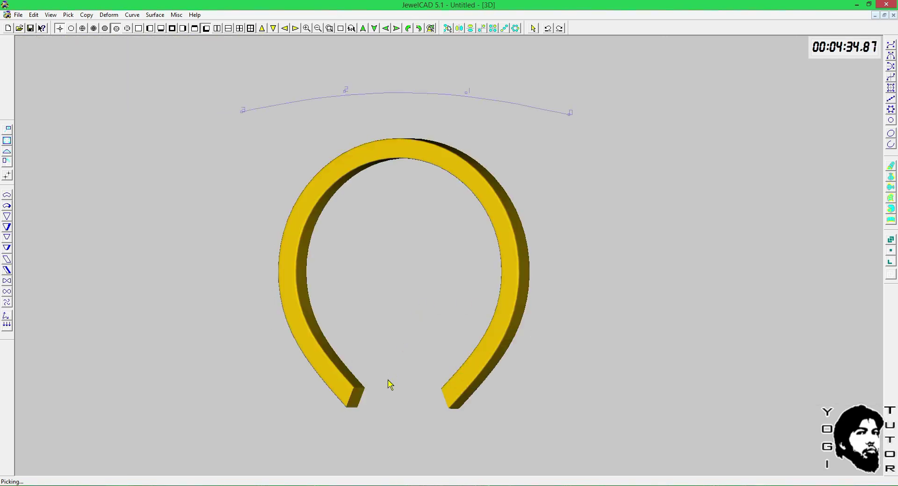
Step: Return to the front view, restore the ring to its closed form and delete it, keeping the arched curve
{"action": "key", "text": "F3"}
{"action": "key", "text": "F2"}
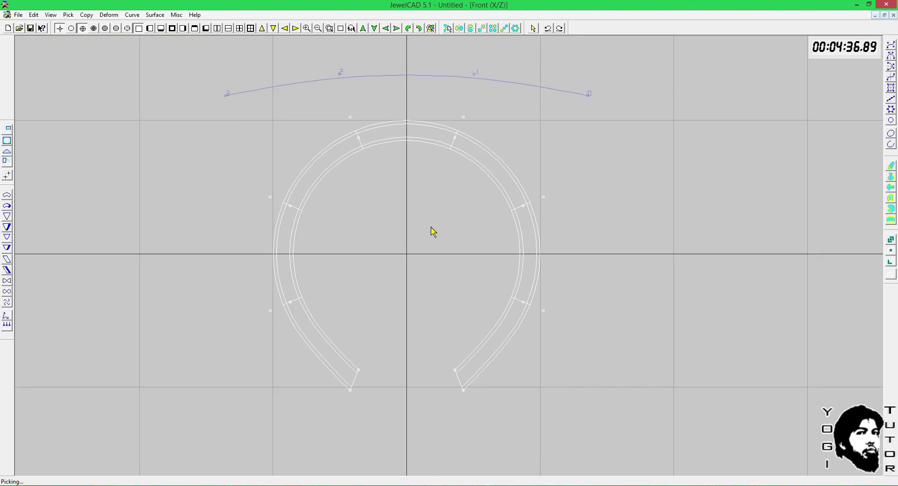
{"action": "left_click", "coordinate": [156, 15]}
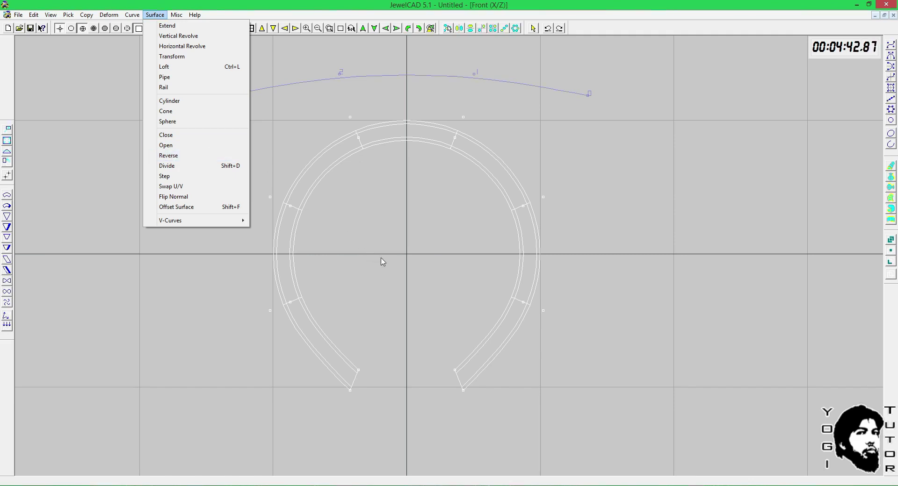
{"action": "left_click", "coordinate": [419, 208]}
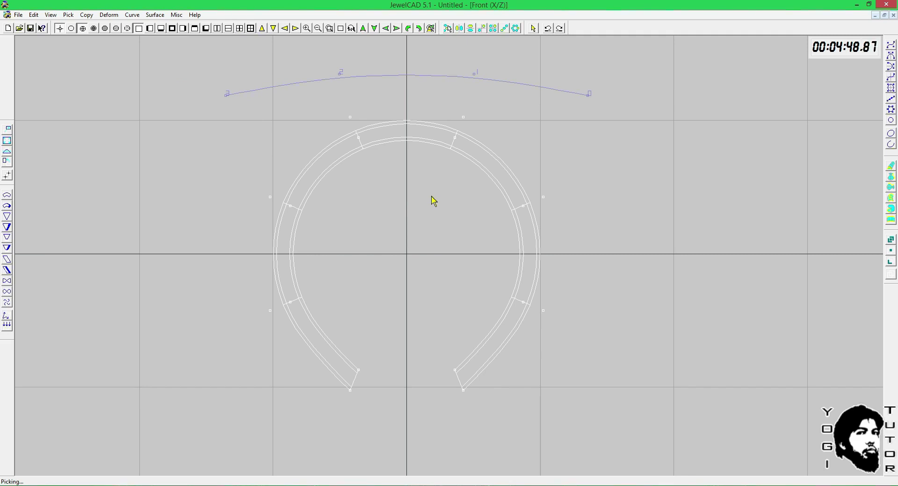
{"action": "left_click", "coordinate": [559, 146]}
{"action": "left_click", "coordinate": [518, 180]}
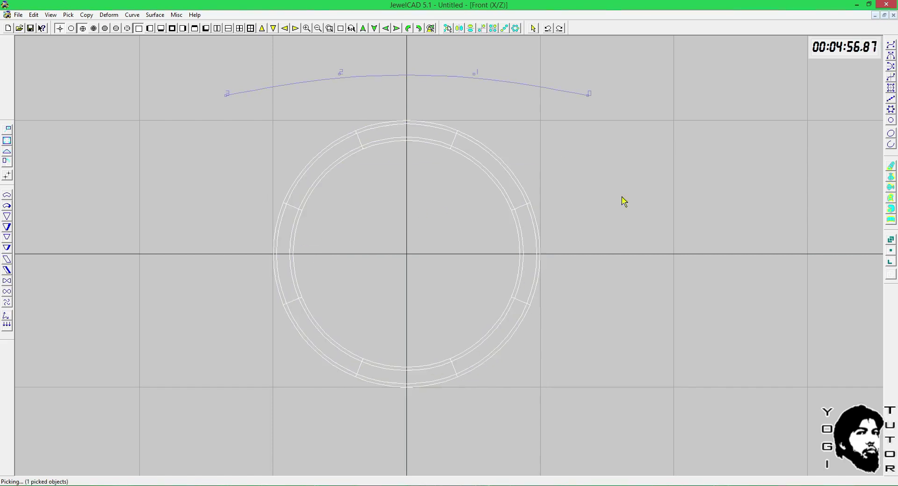
{"action": "key", "text": "Delete"}
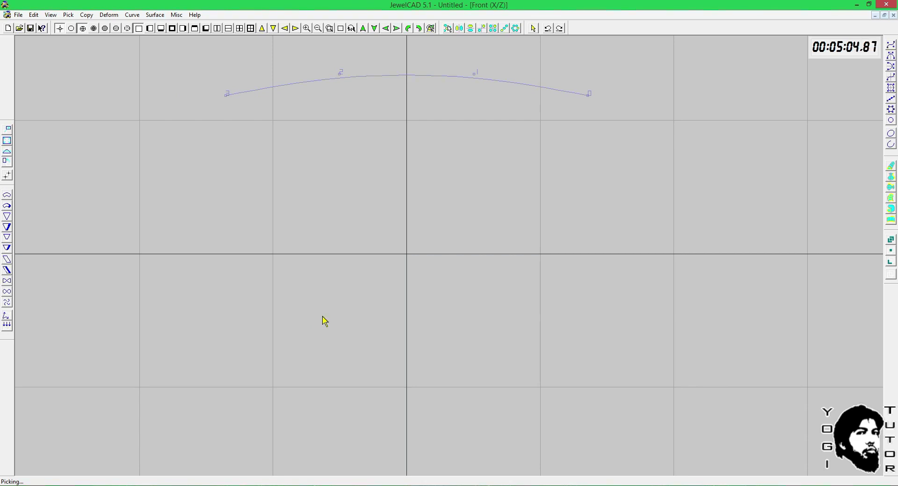
Step: Insert a flat block from the Tools category of the JewelCAD Database
{"action": "key", "text": "ctrl+d"}
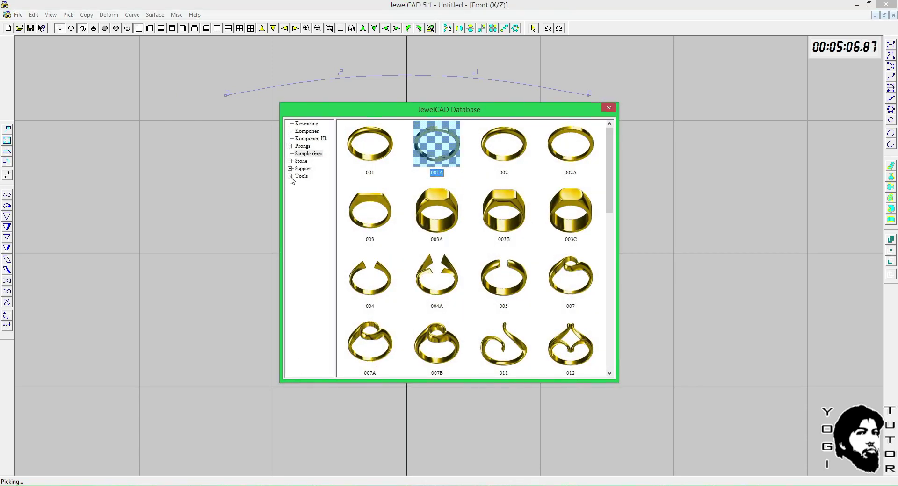
{"action": "left_click", "coordinate": [290, 176]}
{"action": "left_click", "coordinate": [301, 177]}
{"action": "double_click", "coordinate": [498, 153]}
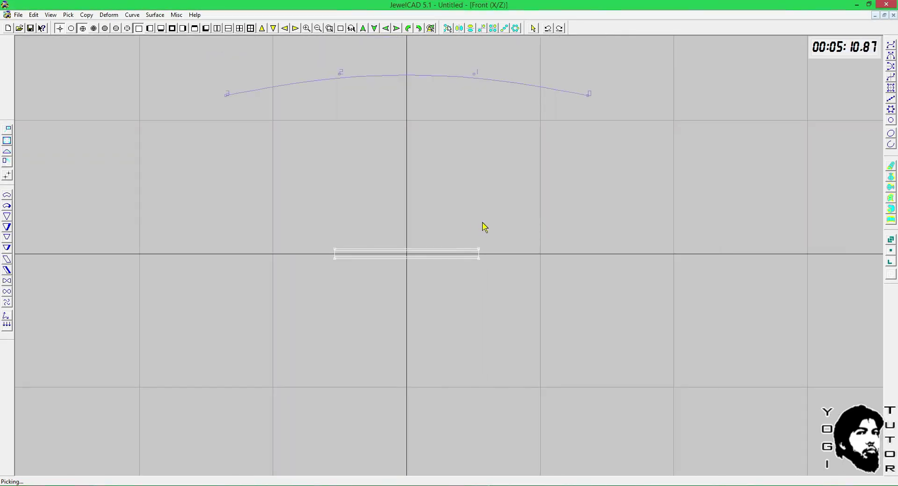
Step: Raise the upper control points at the block's right end by about 2.05 in Z to form a wedge
{"action": "left_click", "coordinate": [481, 222]}
{"action": "right_click_drag", "start_coordinate": [486, 236], "coordinate": [475, 256]}
{"action": "key", "text": "space"}
{"action": "left_click_drag", "start_coordinate": [493, 246], "coordinate": [492, 219]}
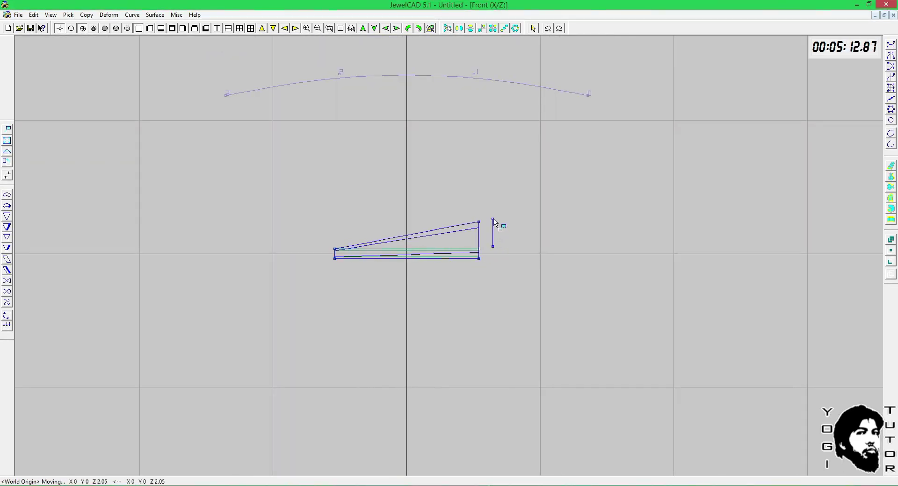
{"action": "key", "text": "space"}
Step: Divide the wedge surface with dividing number 7 and the Divide U-curve option
{"action": "left_click", "coordinate": [412, 259]}
{"action": "scroll", "coordinate": [437, 248], "scroll_direction": "up", "scroll_amount": 2}
{"action": "key", "text": "d"}
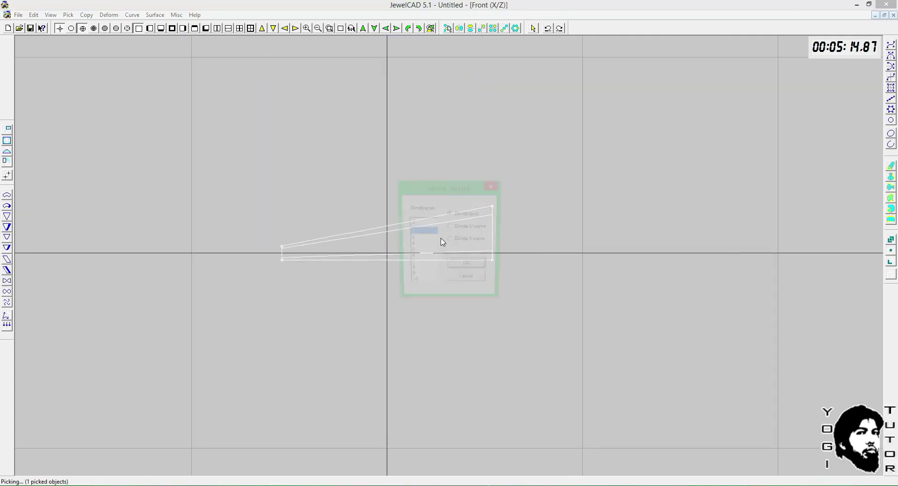
{"action": "left_click", "coordinate": [415, 265]}
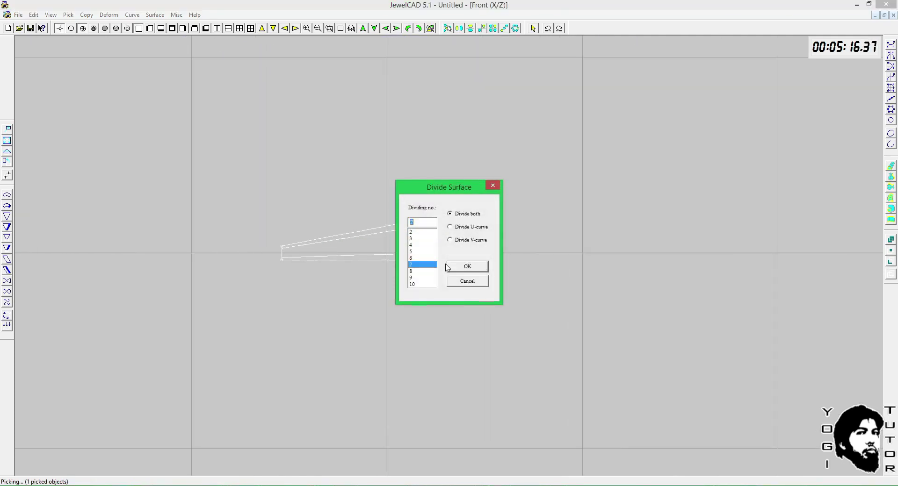
{"action": "left_click", "coordinate": [471, 227]}
{"action": "left_click", "coordinate": [467, 266]}
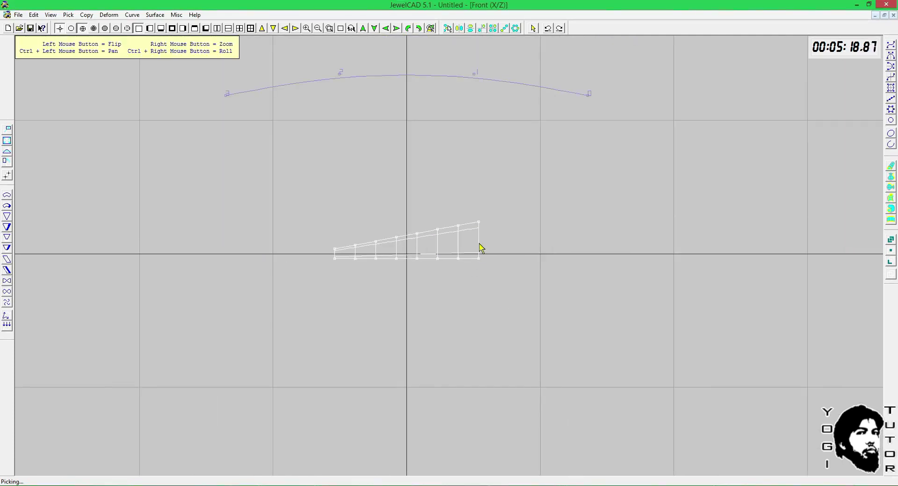
Step: Map the divided wedge onto the arched curve with UVMap, using automatic direction and uniform mapping onto ONE curve, and undo the mapping
{"action": "left_click_drag", "start_coordinate": [478, 243], "coordinate": [472, 272], "text": "ctrl"}
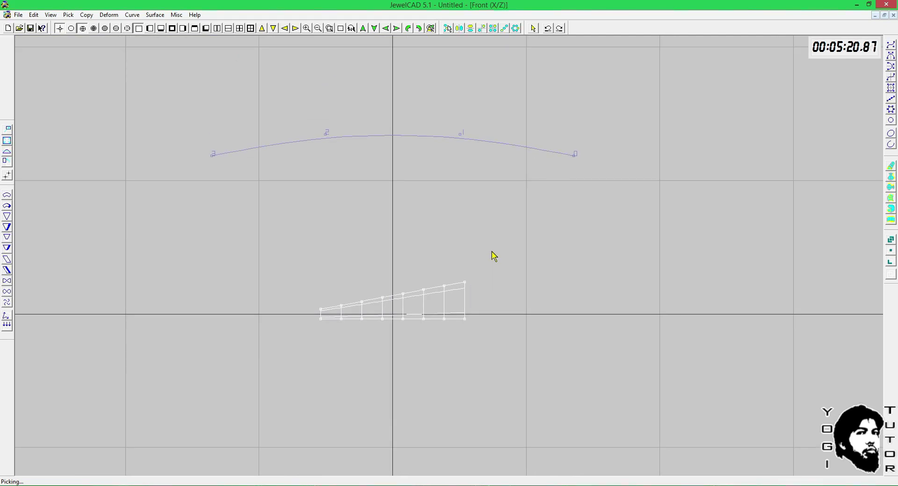
{"action": "key", "text": "u"}
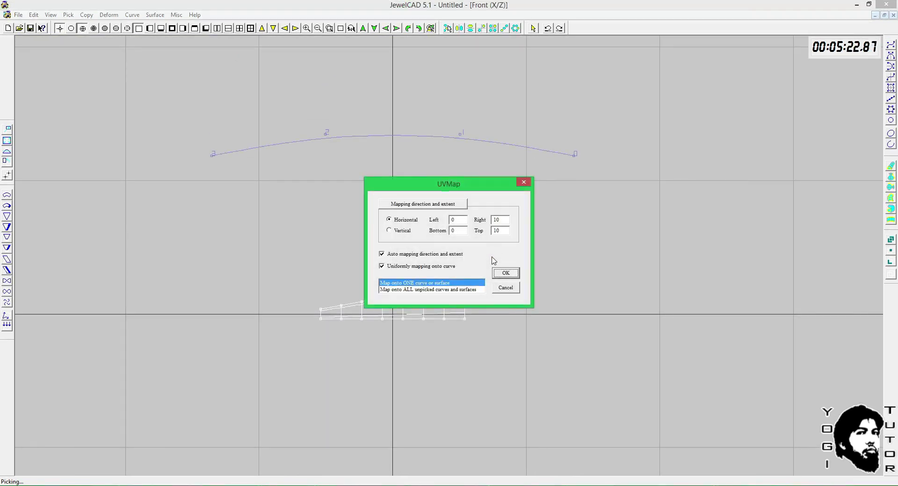
{"action": "left_click", "coordinate": [505, 272]}
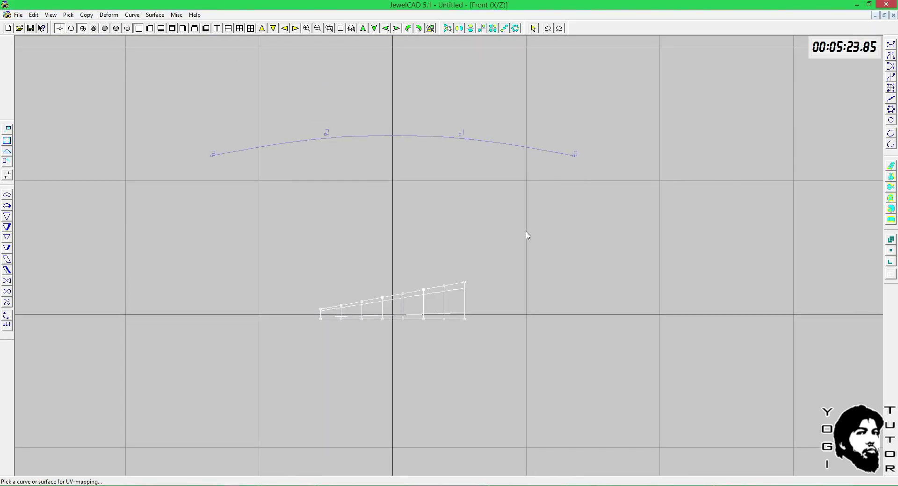
{"action": "left_click", "coordinate": [569, 160]}
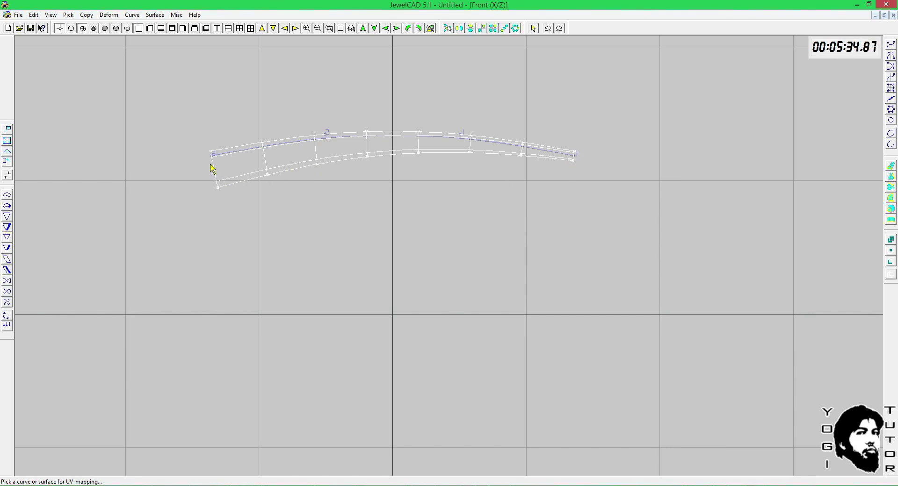
{"action": "left_click", "coordinate": [570, 190]}
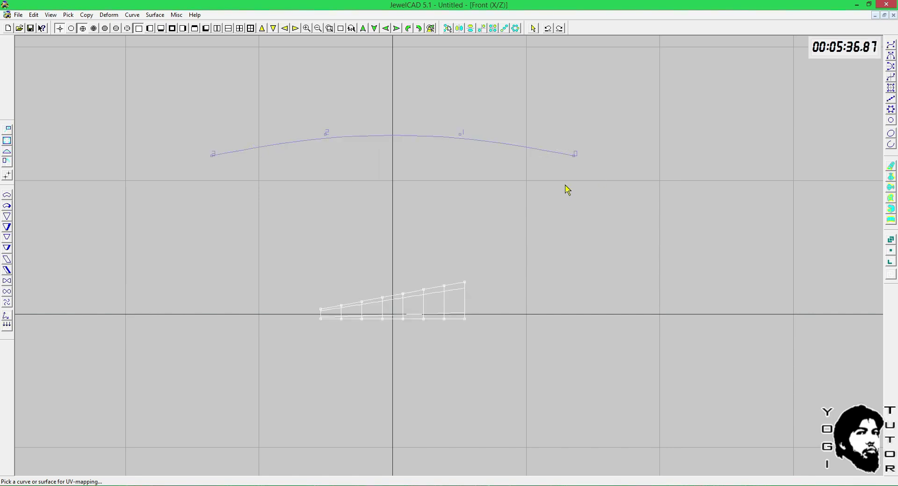
Step: Reverse the arched curve's direction and map the divided wedge onto it with UVMap
{"action": "left_click", "coordinate": [132, 15]}
{"action": "left_click", "coordinate": [147, 203]}
{"action": "left_click", "coordinate": [300, 264]}
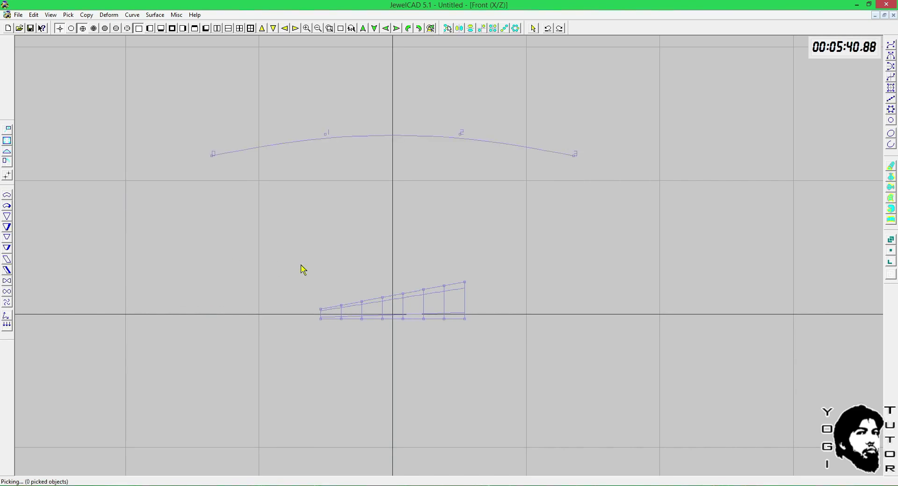
{"action": "left_click_drag", "start_coordinate": [327, 276], "coordinate": [536, 391]}
{"action": "key", "text": "space"}
{"action": "left_click", "coordinate": [496, 275]}
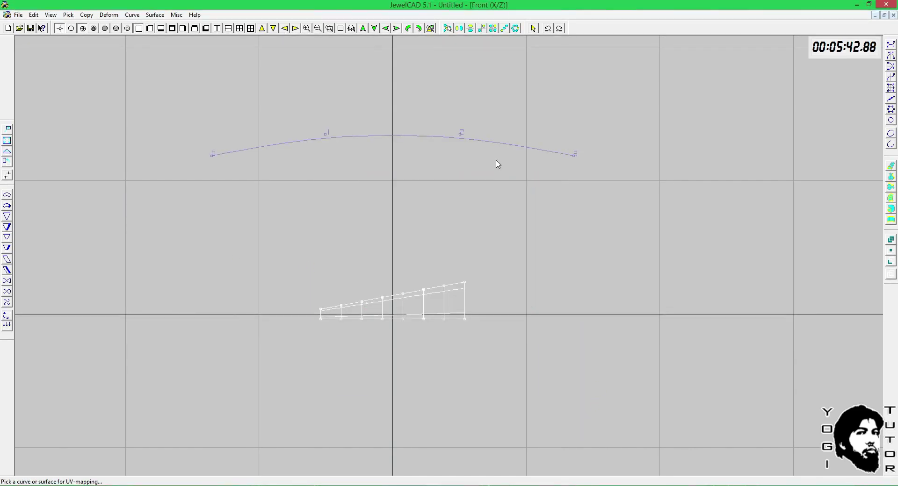
{"action": "left_click", "coordinate": [462, 135]}
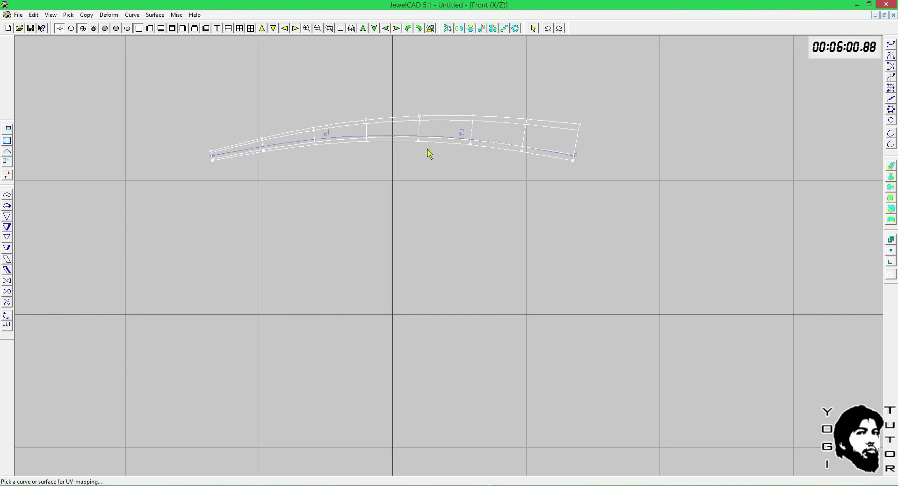
Step: Undo the wedge mapping and the curve reversal
{"action": "key", "text": "ctrl+z"}
{"action": "key", "text": "ctrl+z"}
{"action": "key", "text": "ctrl+z"}
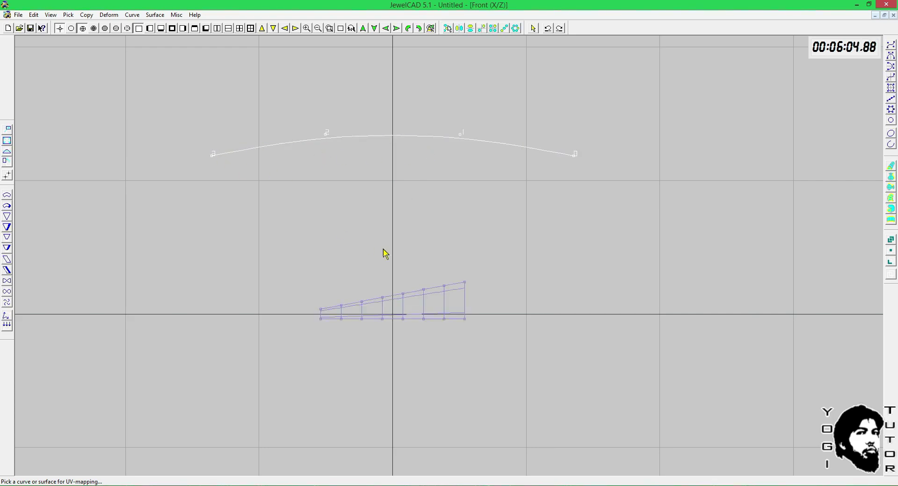
Step: Select the wedge, map it onto the arched curve in its original direction with UVMap, and undo the mapping
{"action": "left_click", "coordinate": [408, 254]}
{"action": "left_click_drag", "start_coordinate": [405, 308], "coordinate": [416, 369]}
{"action": "key", "text": "space"}
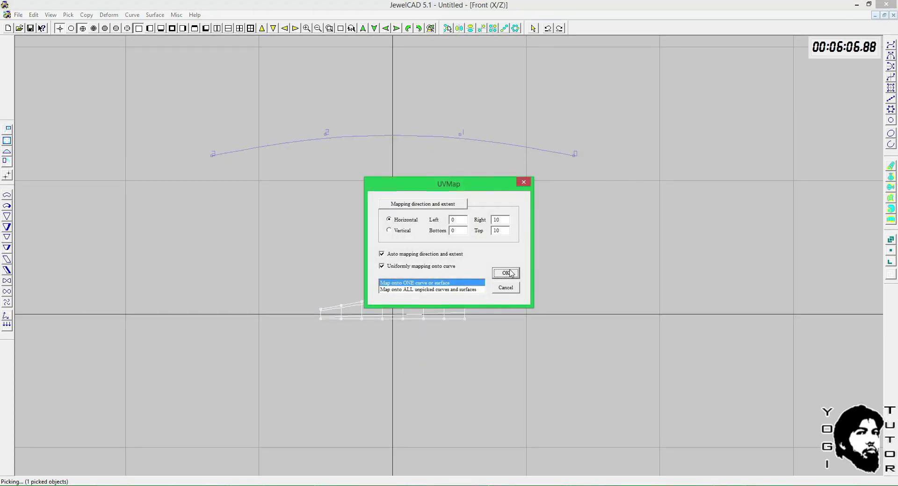
{"action": "left_click", "coordinate": [506, 273]}
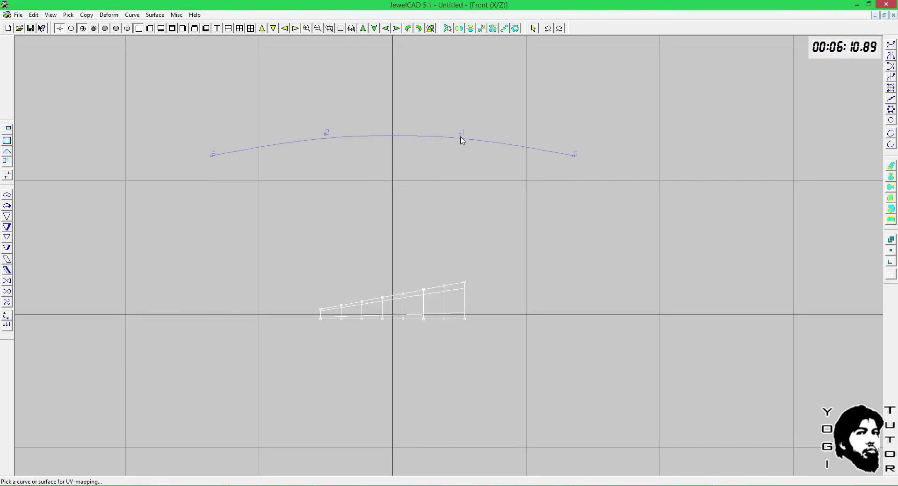
{"action": "left_click", "coordinate": [461, 139]}
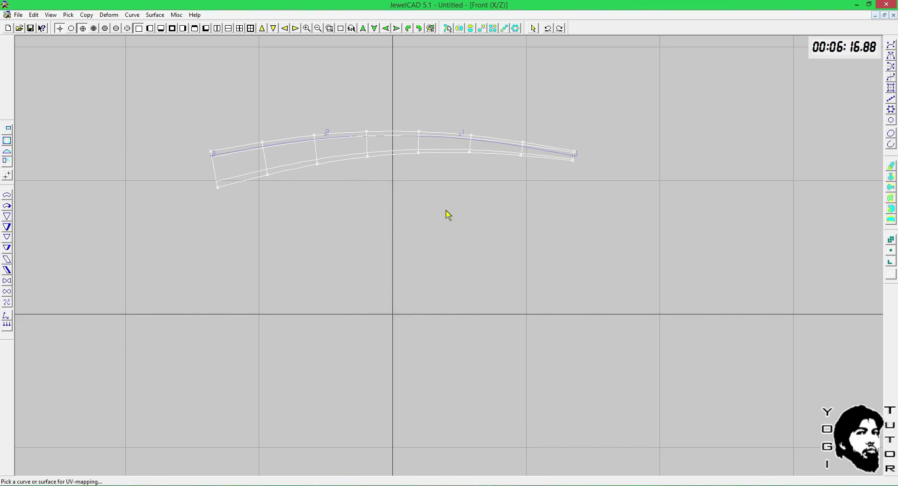
{"action": "key", "text": "ctrl+z"}
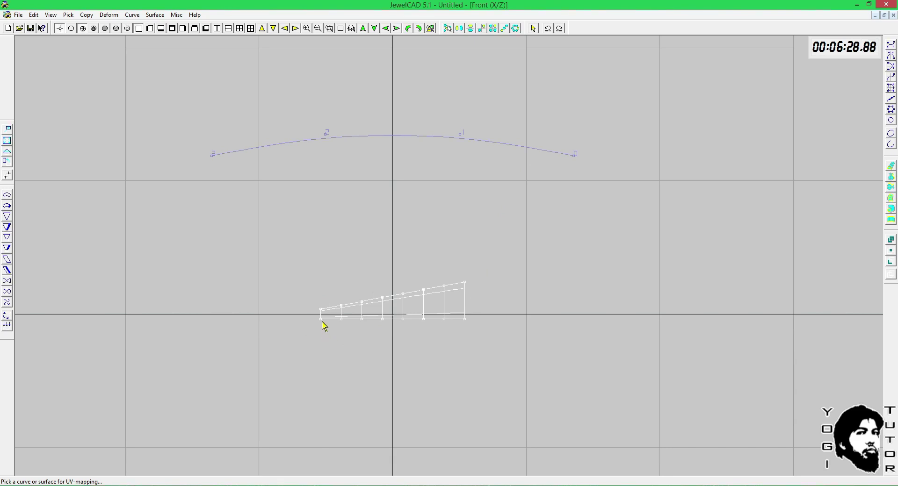
Step: Repeat the UVMap of the wedge onto the unreversed arched curve and undo it
{"action": "left_click", "coordinate": [476, 269]}
{"action": "left_click", "coordinate": [506, 273]}
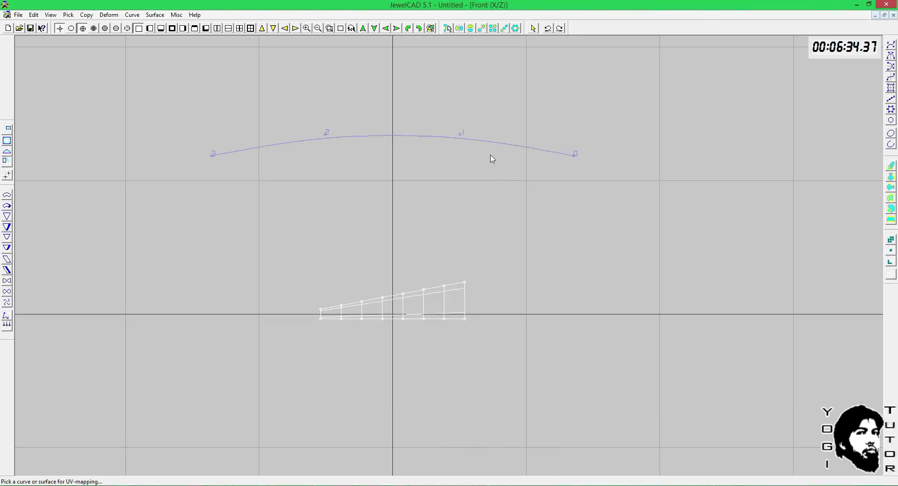
{"action": "left_click", "coordinate": [465, 136]}
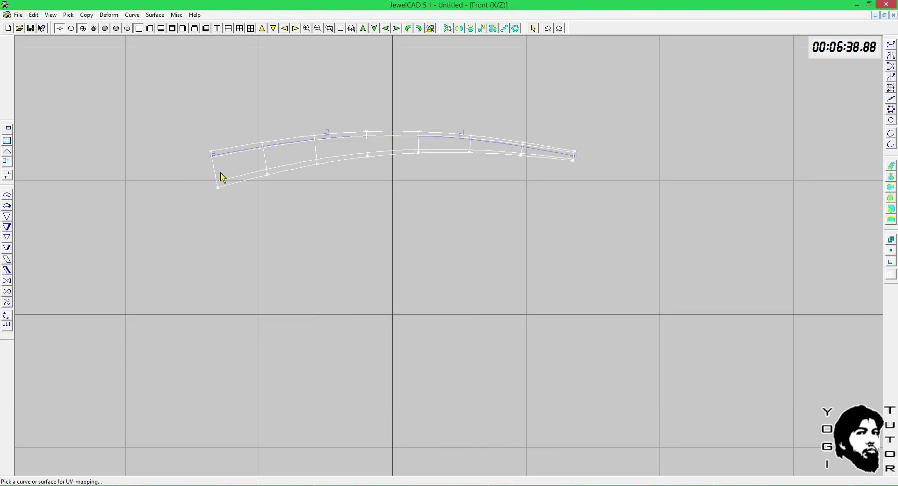
{"action": "left_click", "coordinate": [578, 163]}
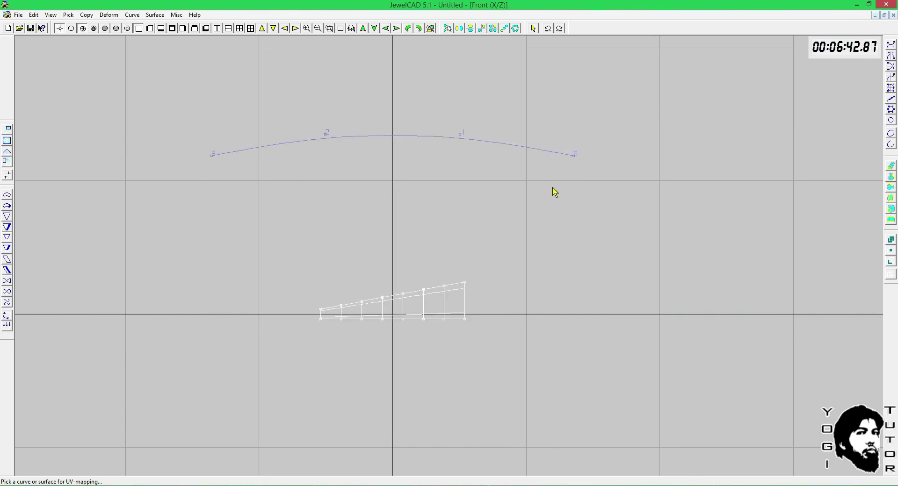
Step: Reverse the arched curve again and try mapping the wedge onto the reversed curve with UVMap
{"action": "left_click", "coordinate": [132, 14]}
{"action": "left_click", "coordinate": [147, 202]}
{"action": "left_click_drag", "start_coordinate": [298, 270], "coordinate": [405, 334]}
{"action": "key", "text": "m"}
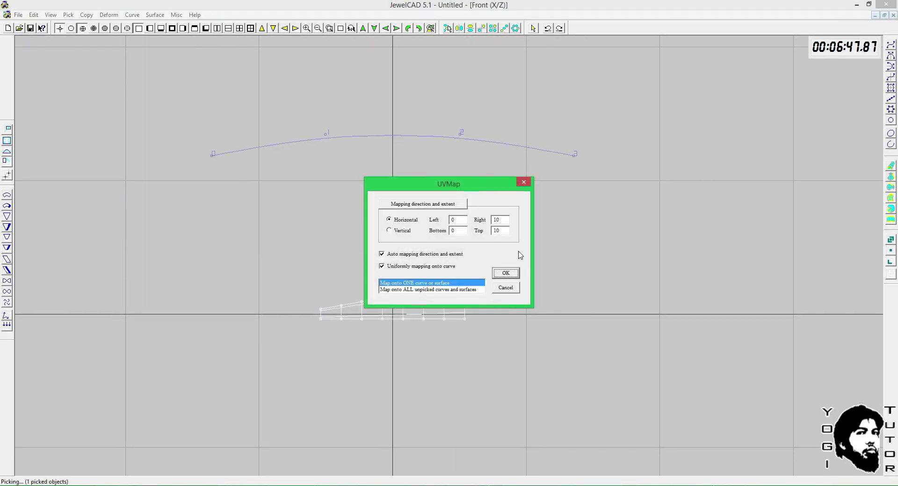
{"action": "left_click", "coordinate": [507, 273]}
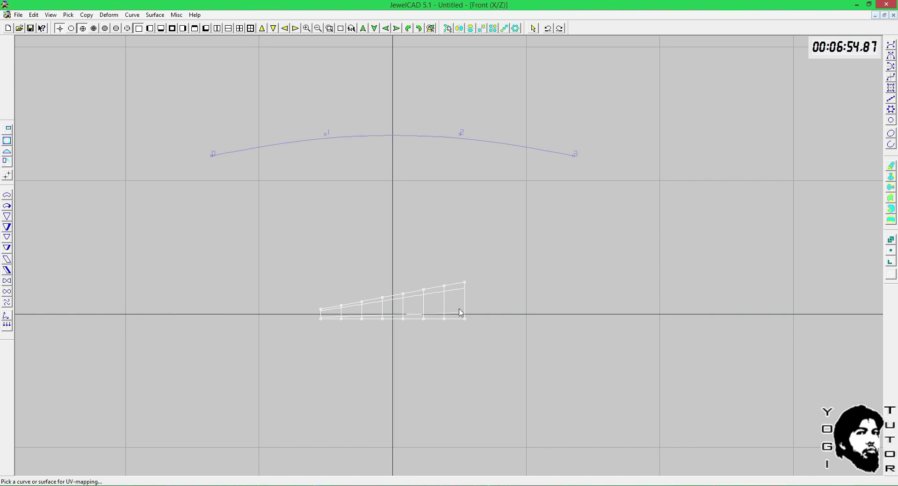
{"action": "left_click", "coordinate": [462, 135]}
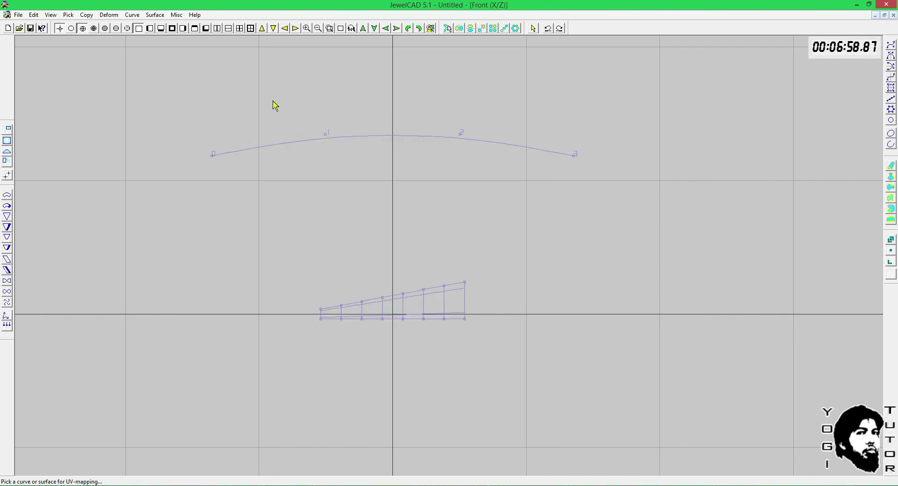
Step: Undo the changes back to the undivided wedge and the arched curve in its original direction
{"action": "left_click", "coordinate": [155, 15]}
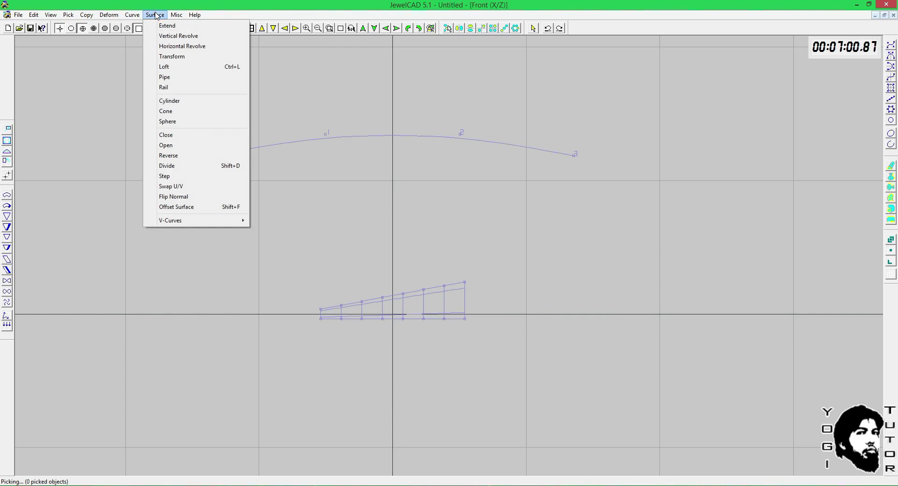
{"action": "left_click", "coordinate": [459, 252]}
{"action": "key", "text": "ctrl+z"}
{"action": "key", "text": "ctrl+z"}
{"action": "key", "text": "ctrl+z"}
{"action": "key", "text": "ctrl+z"}
{"action": "key", "text": "ctrl+z"}
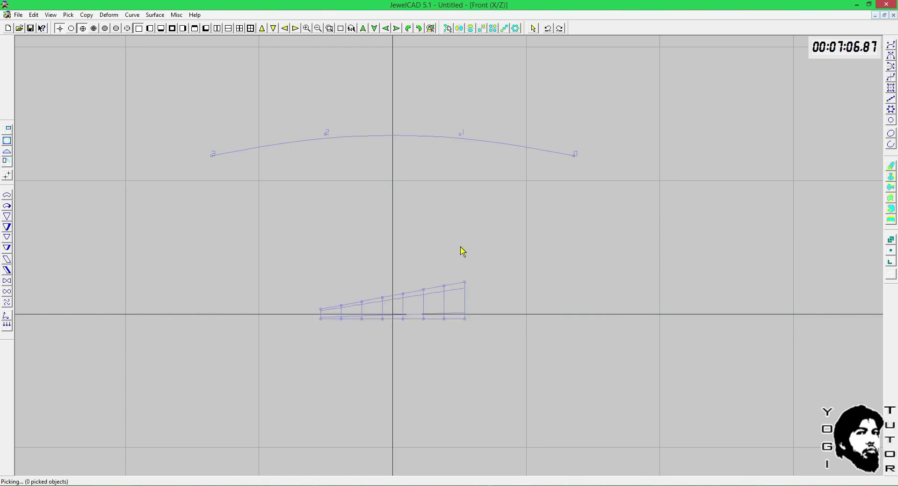
{"action": "key", "text": "ctrl+z"}
Step: Apply the surface Reverse command to the undivided wedge in the front view
{"action": "right_click_drag", "start_coordinate": [447, 262], "coordinate": [427, 276]}
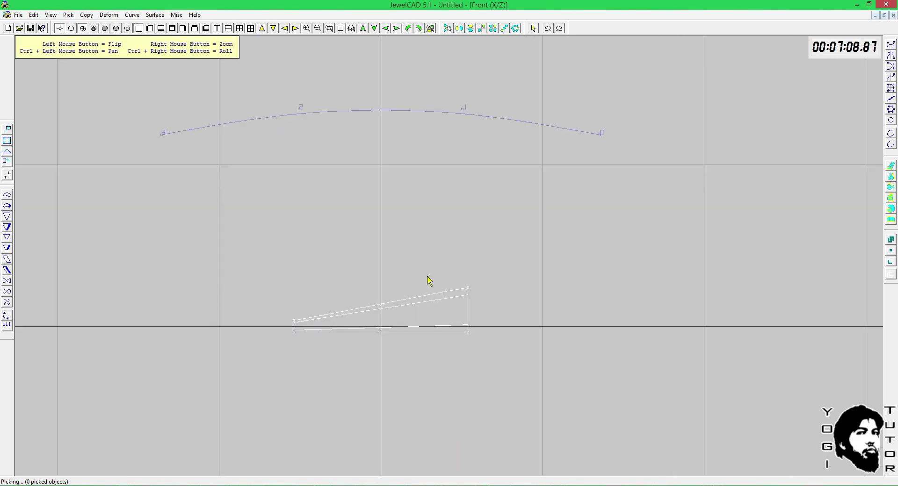
{"action": "left_click_drag", "start_coordinate": [428, 275], "coordinate": [456, 237], "text": "ctrl"}
{"action": "left_click", "coordinate": [155, 14]}
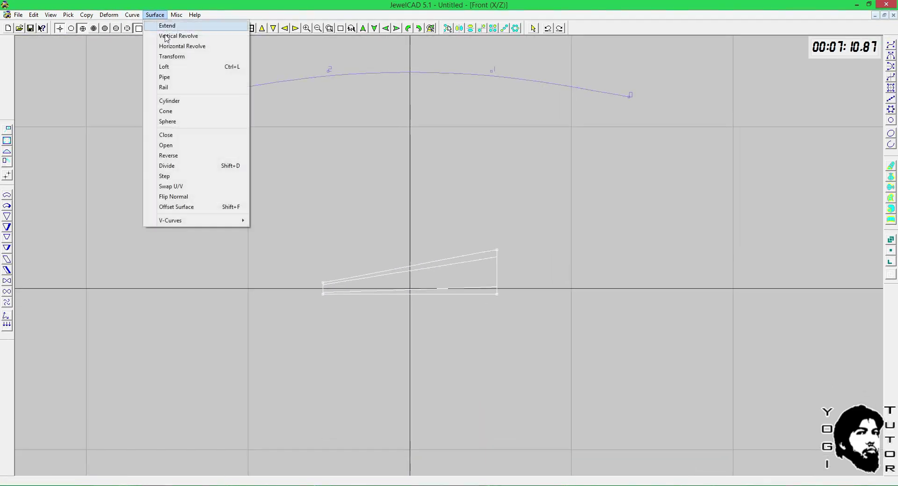
{"action": "left_click", "coordinate": [183, 159]}
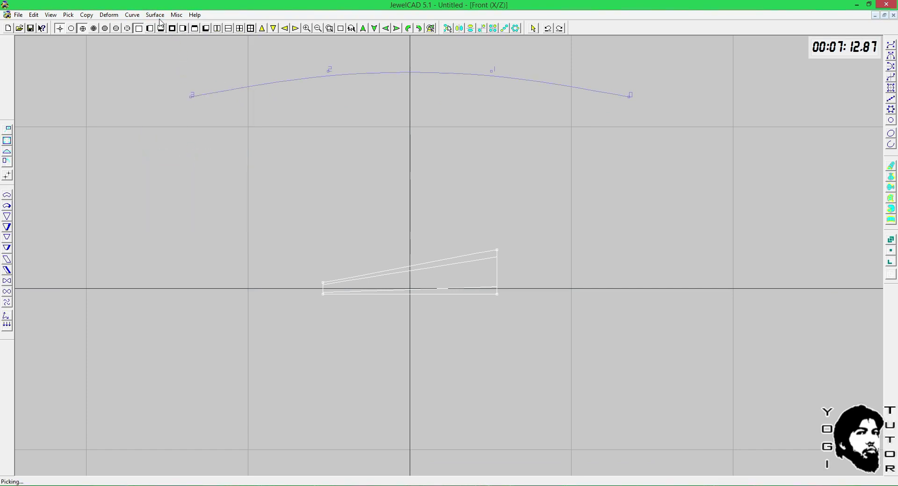
Step: Divide the wedge surface by 7 with the Divide U-curve option and undo the division
{"action": "left_click", "coordinate": [155, 15]}
{"action": "left_click", "coordinate": [168, 165]}
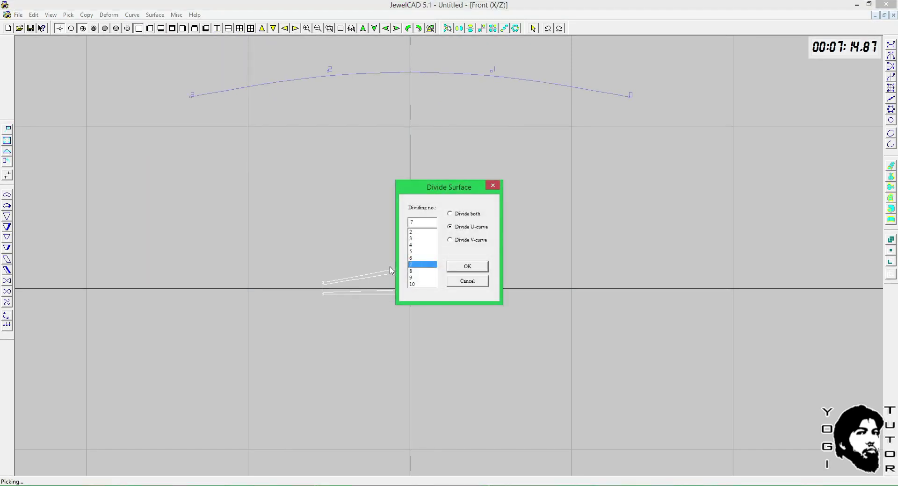
{"action": "left_click_drag", "start_coordinate": [442, 187], "coordinate": [567, 185]}
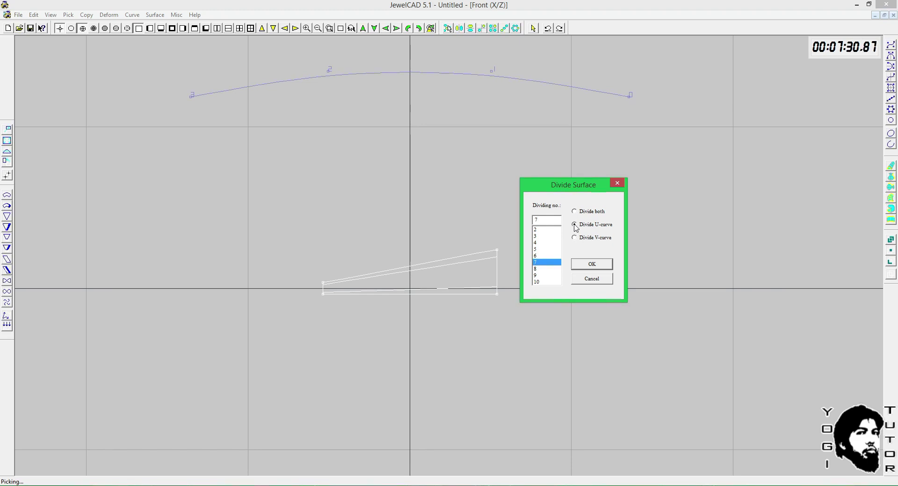
{"action": "left_click", "coordinate": [590, 265]}
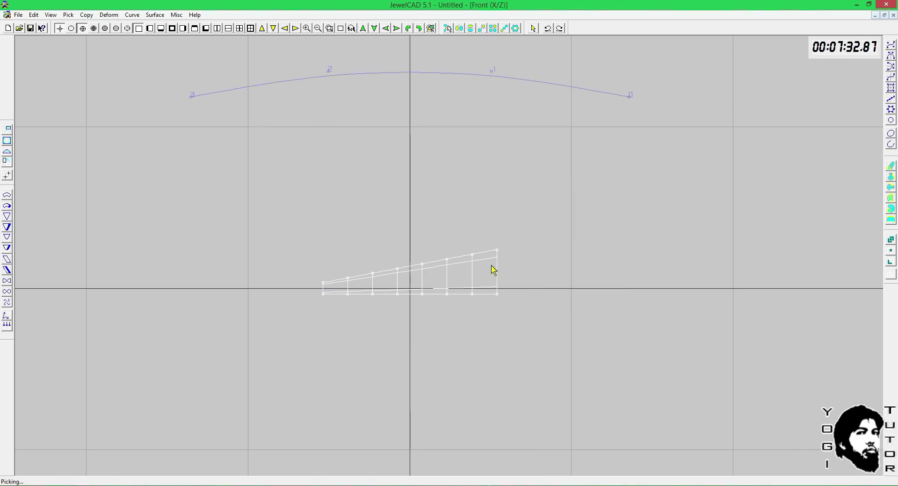
{"action": "key", "text": "ctrl+z"}
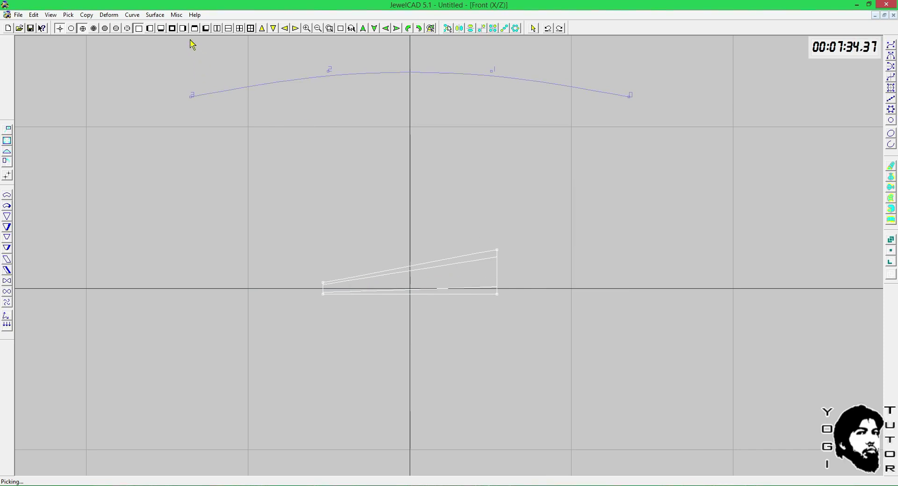
Step: Divide the wedge surface by 7 with the Divide V-curve option and undo the division
{"action": "left_click", "coordinate": [154, 16]}
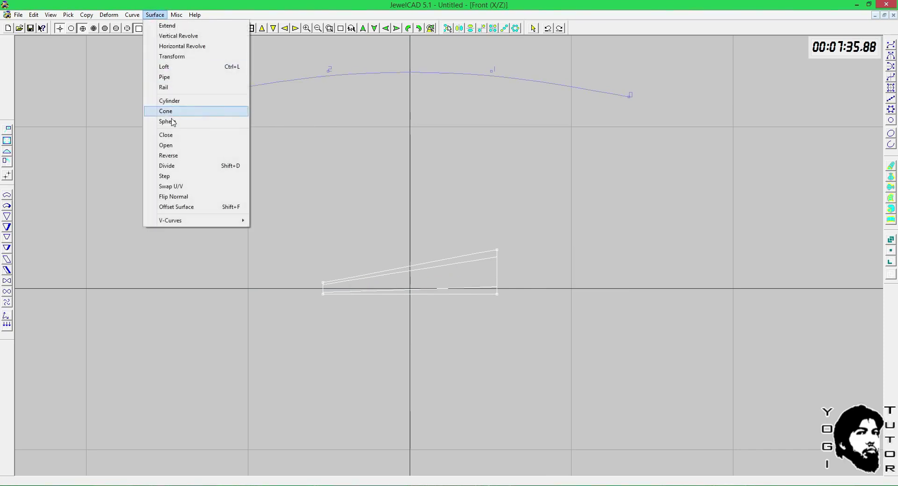
{"action": "left_click", "coordinate": [172, 166]}
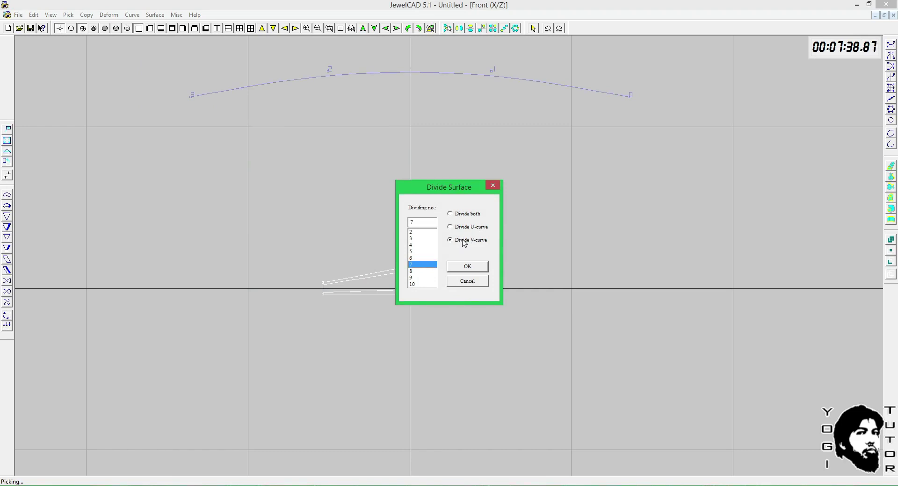
{"action": "left_click", "coordinate": [467, 267]}
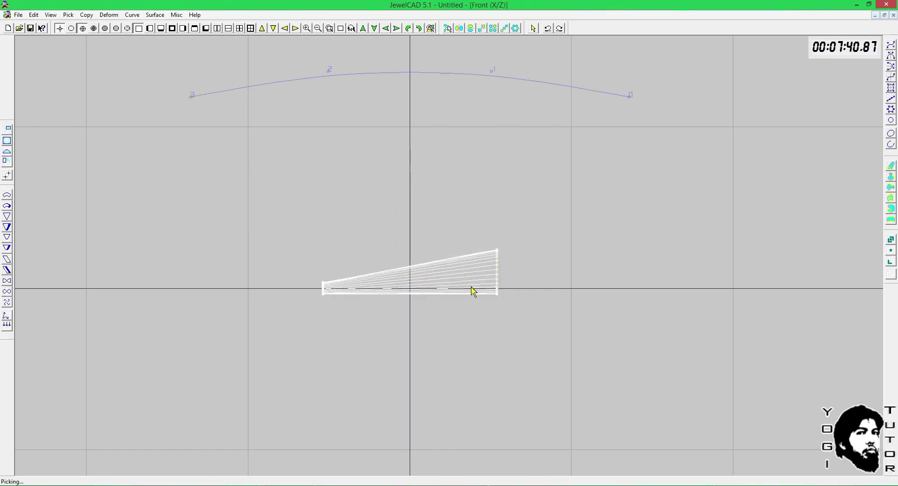
{"action": "key", "text": "ctrl+z"}
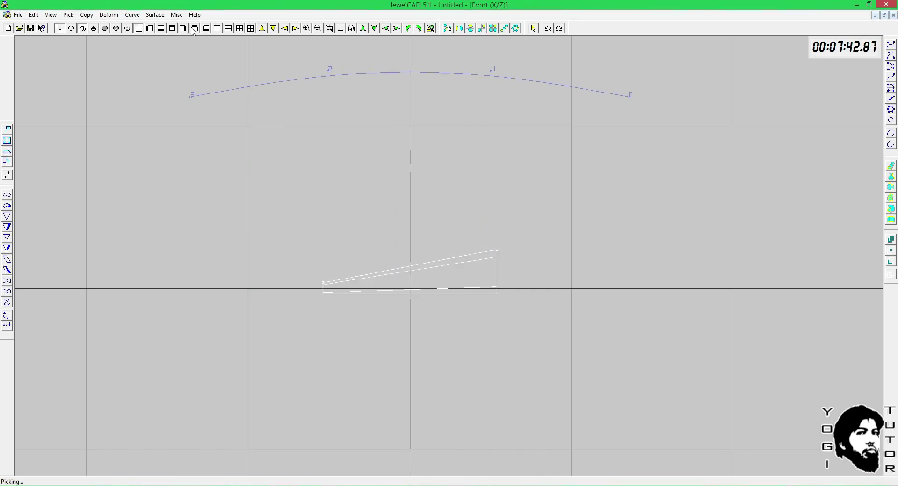
Step: Divide the wedge surface by 7 with the Divide both option, undo the division, and deselect the wedge
{"action": "left_click", "coordinate": [155, 15]}
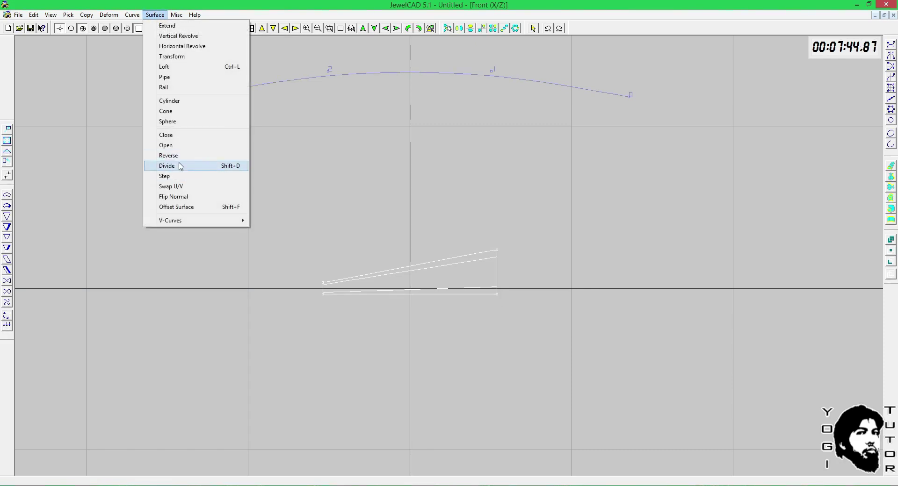
{"action": "left_click", "coordinate": [180, 166]}
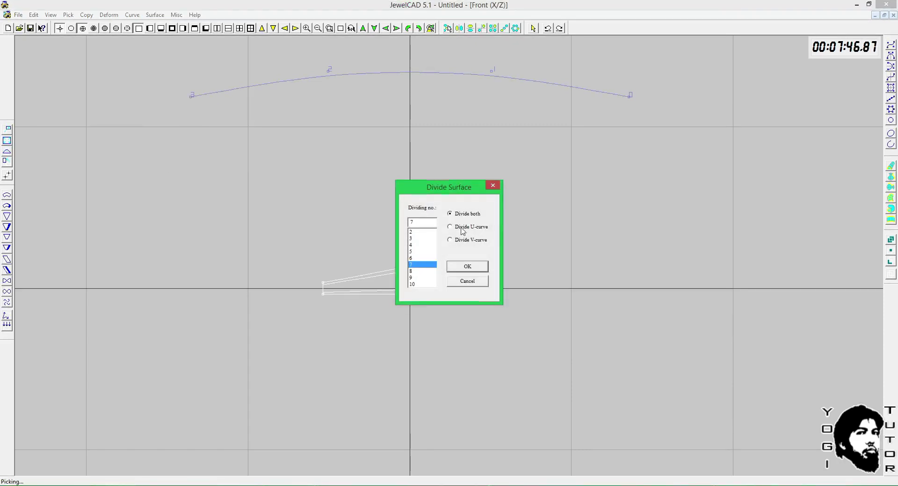
{"action": "left_click", "coordinate": [467, 266]}
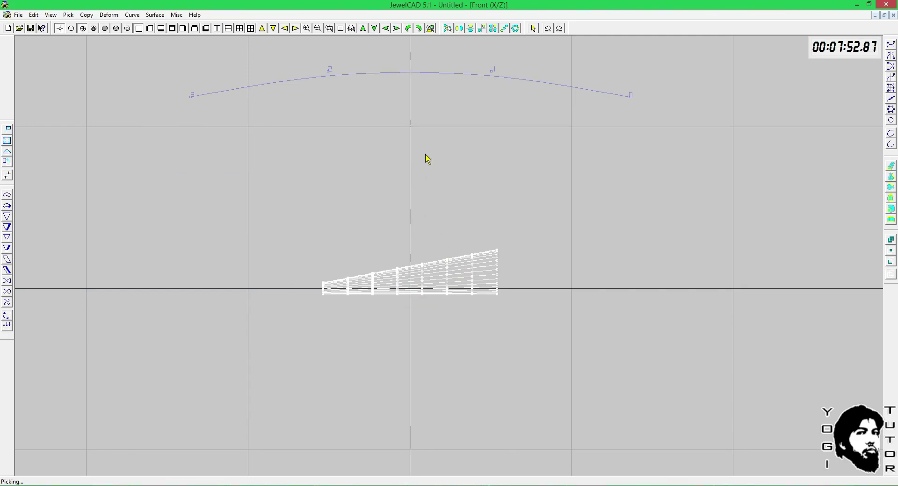
{"action": "left_click", "coordinate": [385, 150]}
{"action": "left_click", "coordinate": [161, 15]}
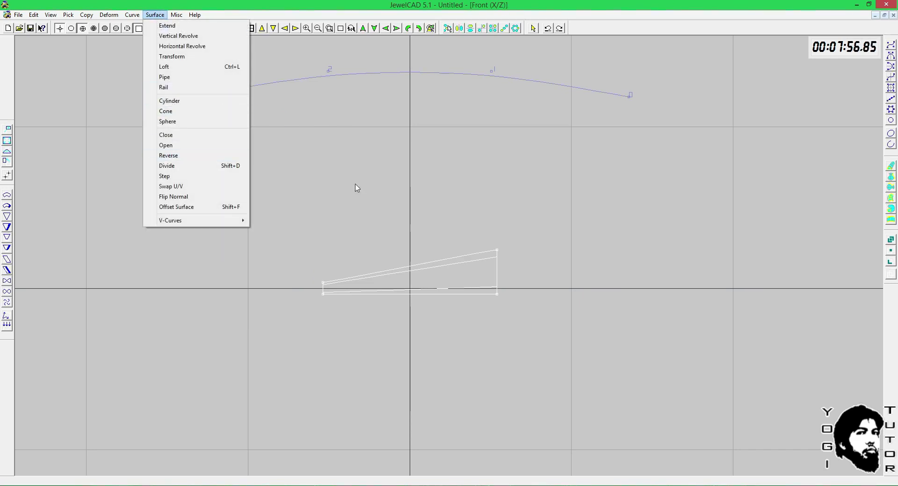
{"action": "left_click", "coordinate": [424, 195]}
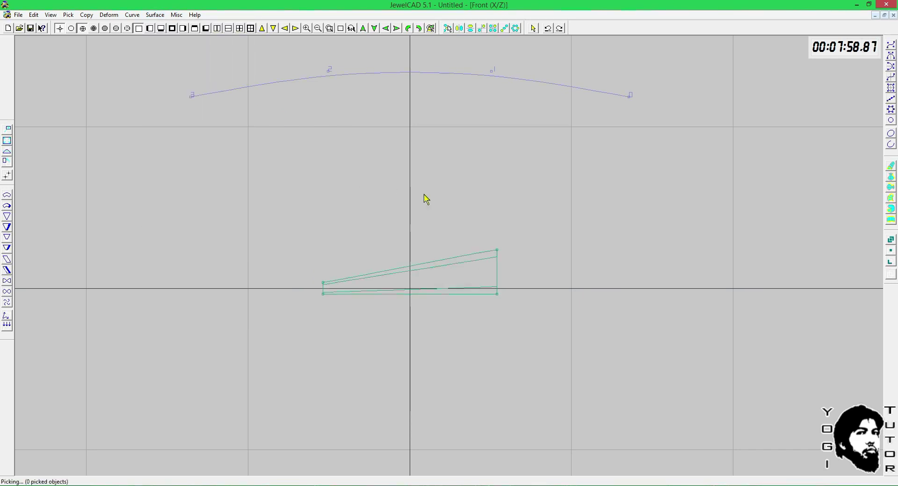
Step: Select the wedge together with the arched curve and delete both
{"action": "scroll", "coordinate": [423, 194], "scroll_direction": "down", "scroll_amount": 2}
{"action": "left_click_drag", "start_coordinate": [513, 101], "coordinate": [327, 287]}
{"action": "key", "text": "Delete"}
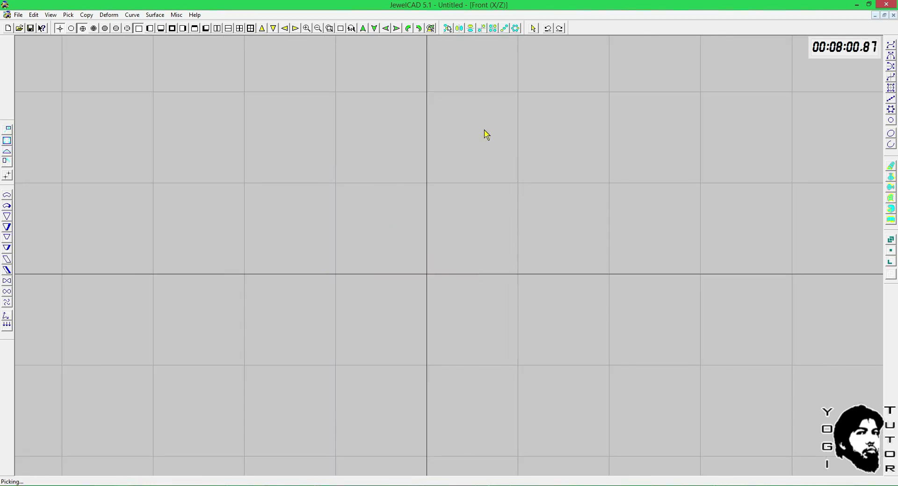
Step: Insert ring 001A from the Sample rings category of the JewelCAD database
{"action": "scroll", "coordinate": [484, 130], "scroll_direction": "up", "scroll_amount": 2}
{"action": "key", "text": "ctrl+d"}
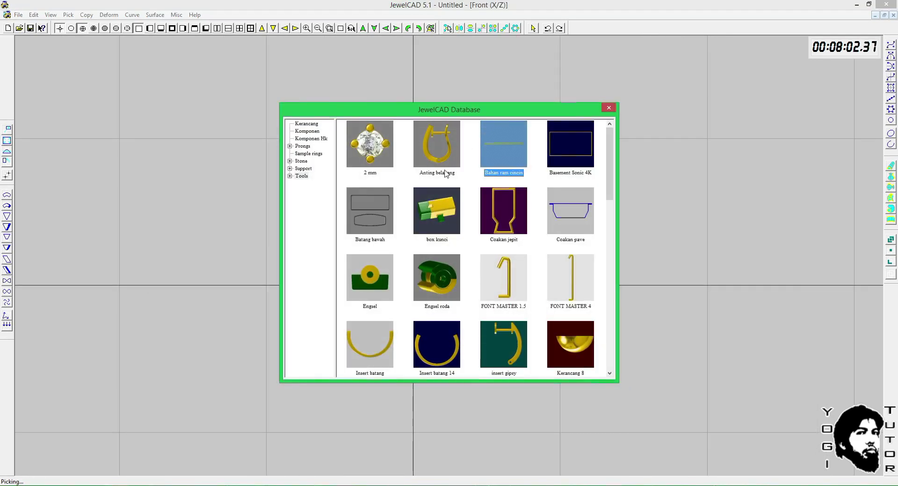
{"action": "left_click", "coordinate": [290, 176]}
{"action": "left_click", "coordinate": [308, 185]}
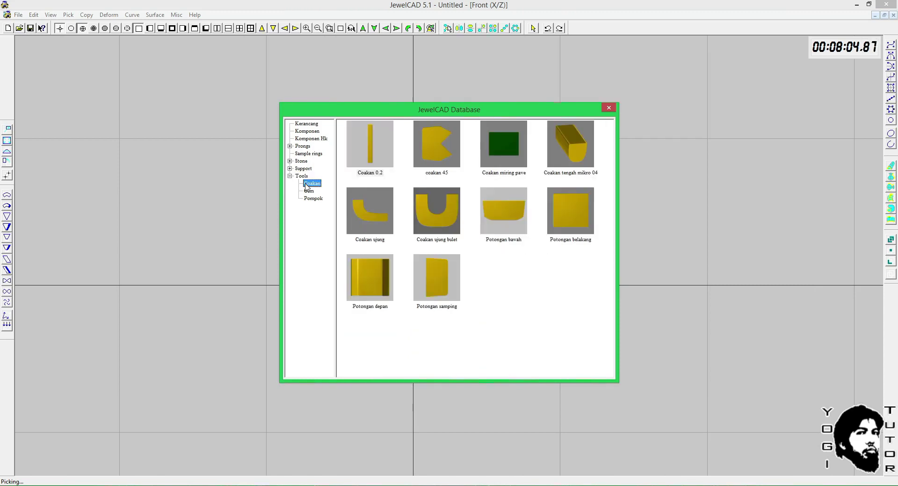
{"action": "left_click", "coordinate": [310, 155]}
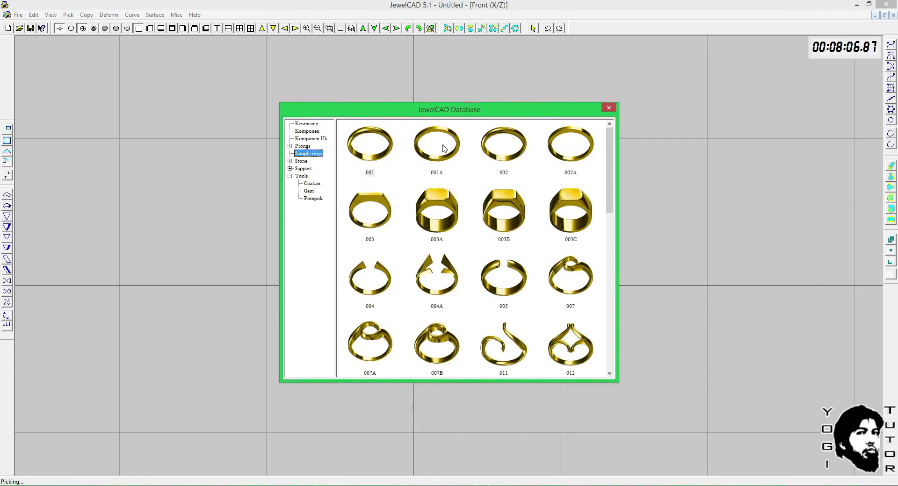
{"action": "double_click", "coordinate": [443, 146]}
Step: Examine the wireframe sections around the upper part of the inserted ring in the front view
{"action": "scroll", "coordinate": [452, 155], "scroll_direction": "up", "scroll_amount": 2}
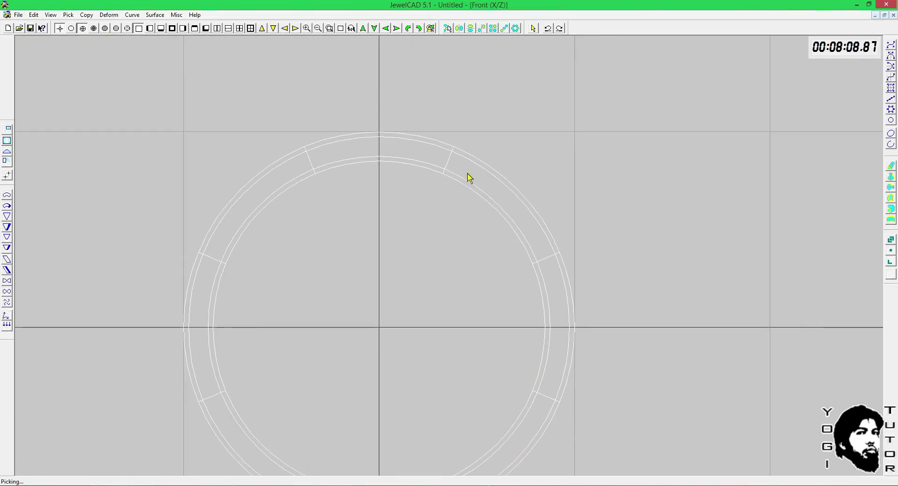
{"action": "scroll", "coordinate": [504, 184], "scroll_direction": "up", "scroll_amount": 2}
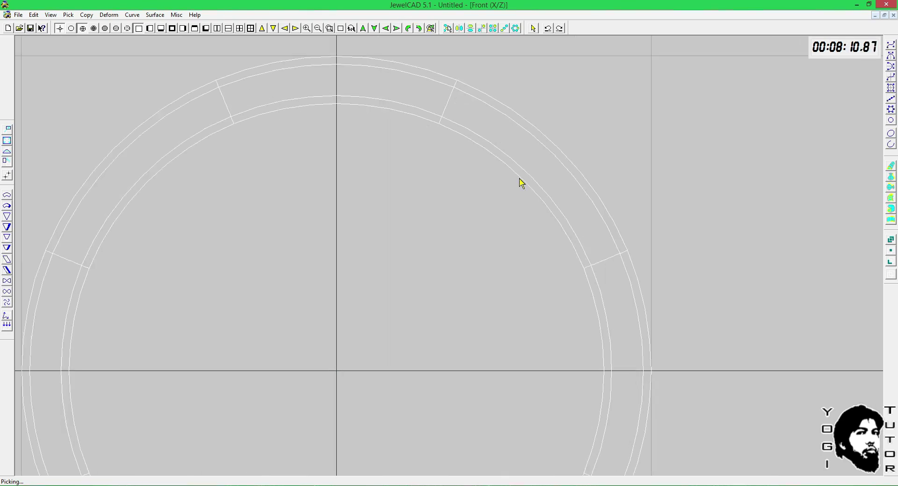
{"action": "key", "text": "F6"}
{"action": "key", "text": "F4"}
{"action": "scroll", "coordinate": [559, 150], "scroll_direction": "up", "scroll_amount": 3}
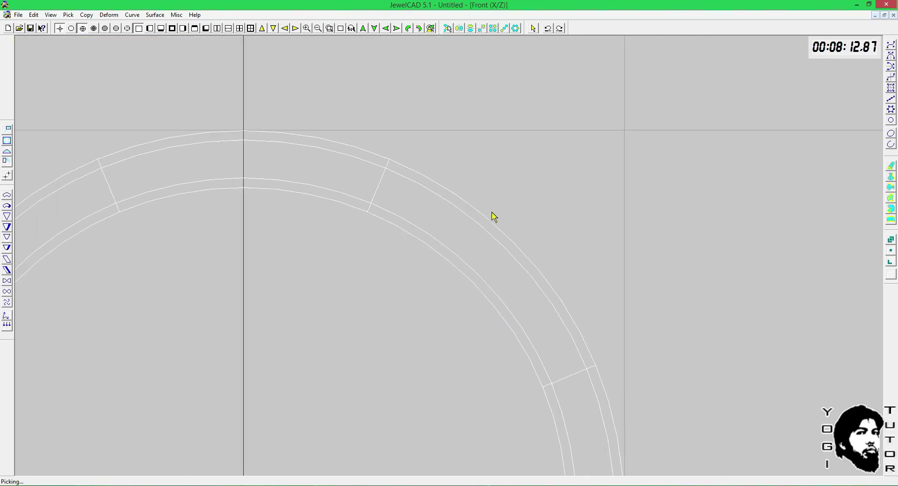
{"action": "right_click_drag", "start_coordinate": [506, 161], "coordinate": [495, 151]}
{"action": "left_click_drag", "start_coordinate": [495, 151], "coordinate": [501, 207], "text": "ctrl"}
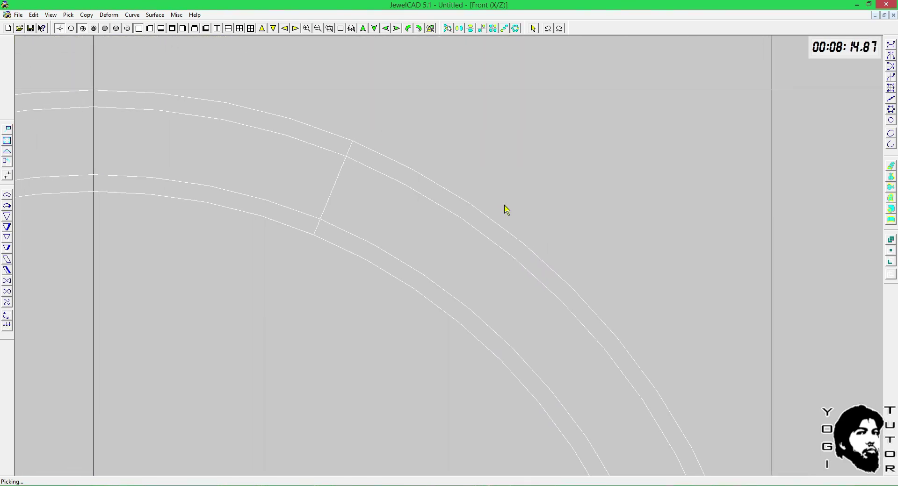
{"action": "left_click_drag", "start_coordinate": [354, 205], "coordinate": [459, 231], "text": "ctrl"}
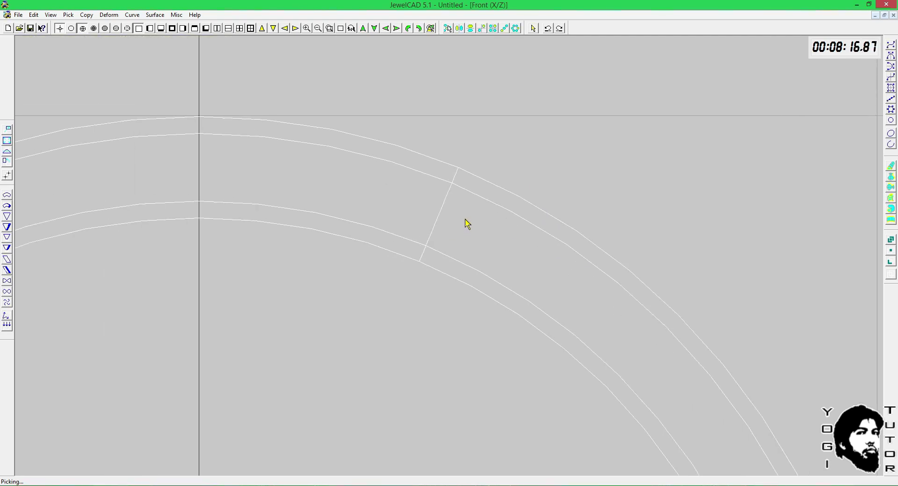
{"action": "scroll", "coordinate": [478, 202], "scroll_direction": "down", "scroll_amount": 3}
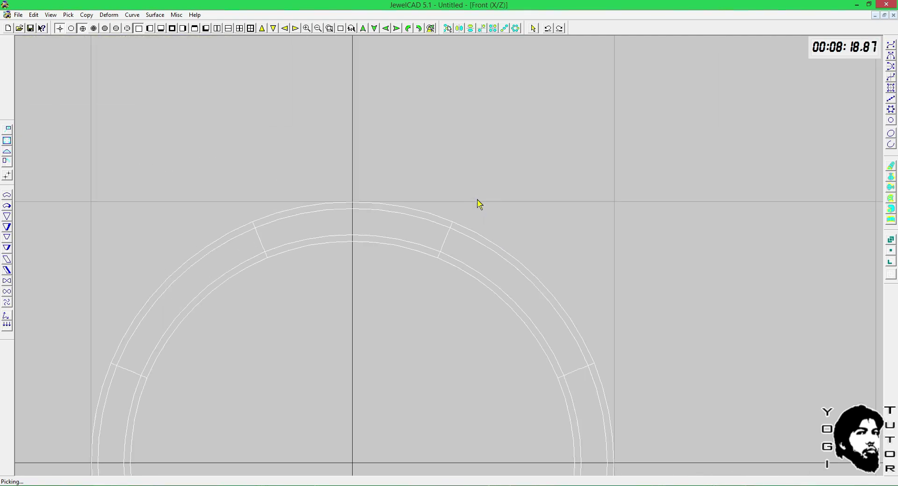
{"action": "scroll", "coordinate": [466, 213], "scroll_direction": "up", "scroll_amount": 1}
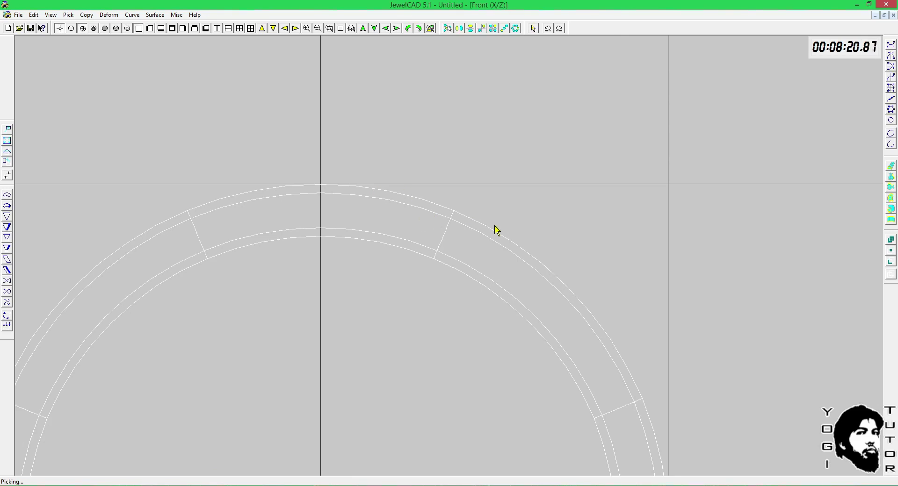
{"action": "scroll", "coordinate": [562, 295], "scroll_direction": "down", "scroll_amount": 1}
{"action": "middle_click_drag", "start_coordinate": [562, 291], "coordinate": [546, 198]}
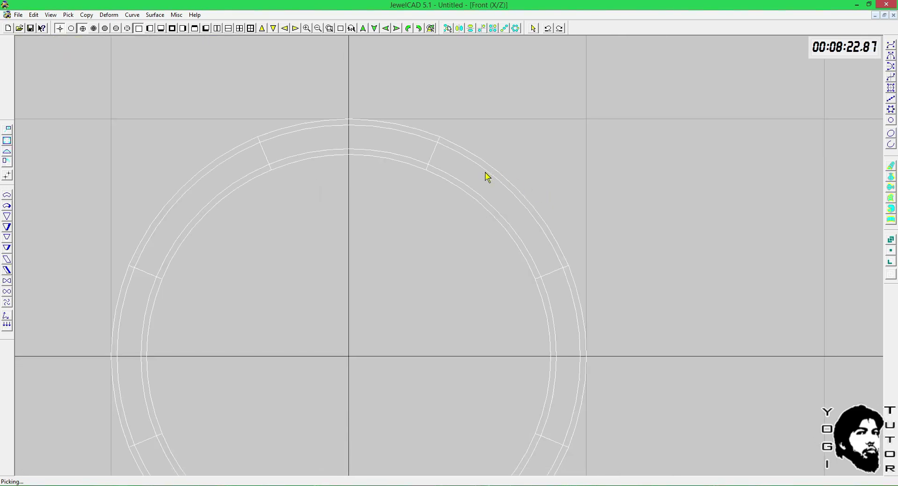
Step: Divide the ring surface by 7 with the Divide U-curve option and undo the division
{"action": "scroll", "coordinate": [500, 176], "scroll_direction": "down", "scroll_amount": 2}
{"action": "left_click", "coordinate": [462, 206]}
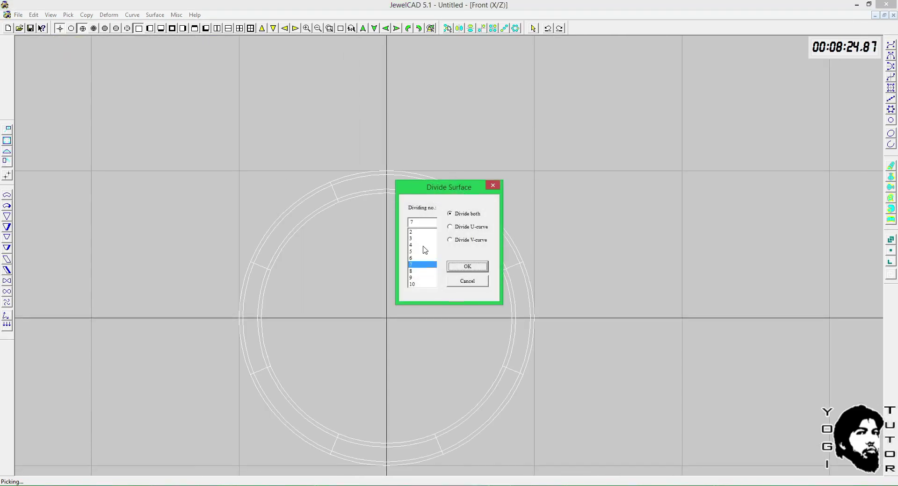
{"action": "left_click", "coordinate": [457, 228]}
{"action": "left_click", "coordinate": [459, 267]}
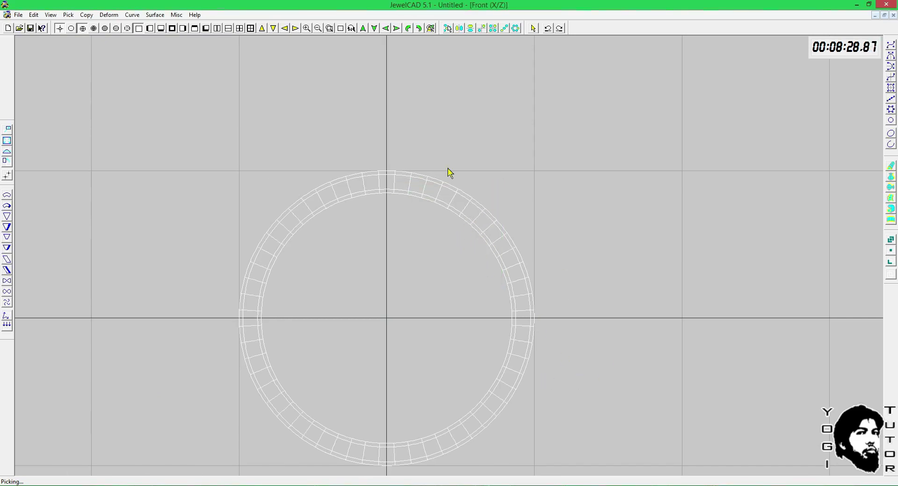
{"action": "scroll", "coordinate": [420, 172], "scroll_direction": "up", "scroll_amount": 3}
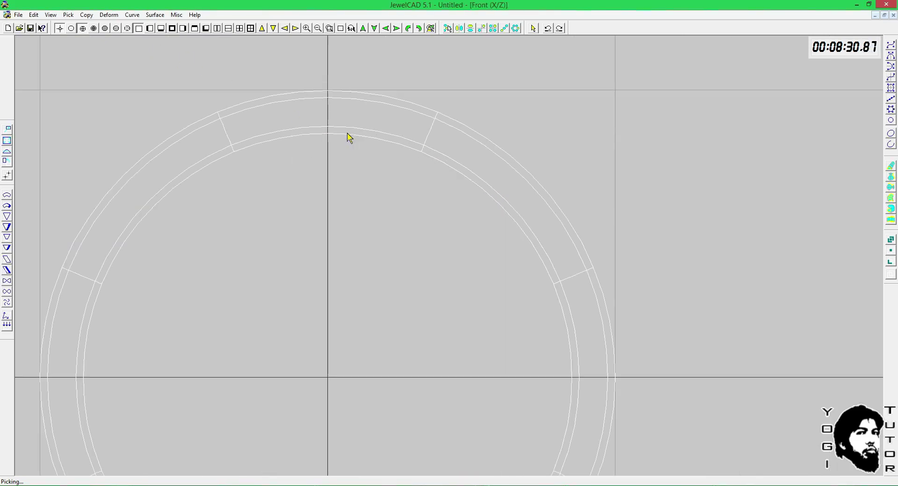
Step: Examine the smoothness of the ring's upper outline up close in the shaded and rendered display modes
{"action": "left_click", "coordinate": [154, 14]}
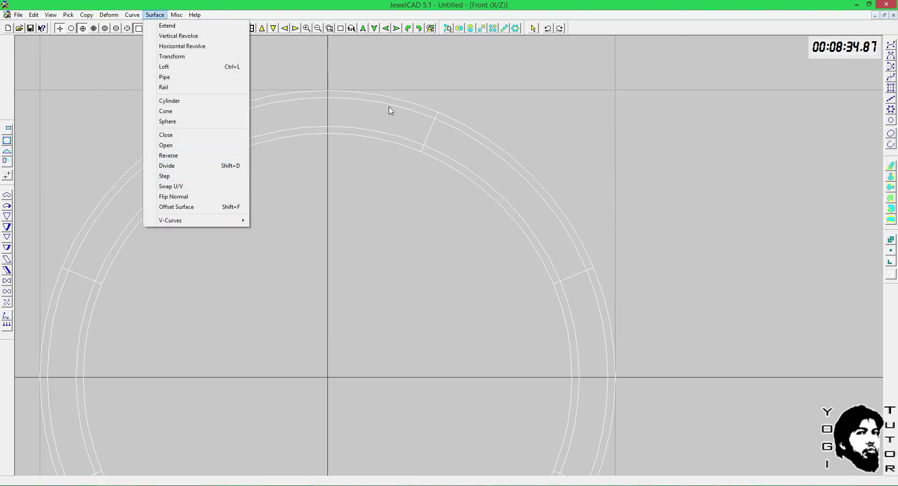
{"action": "left_click", "coordinate": [568, 116]}
{"action": "scroll", "coordinate": [513, 126], "scroll_direction": "up", "scroll_amount": 5}
{"action": "middle_click_drag", "start_coordinate": [509, 147], "coordinate": [495, 230]}
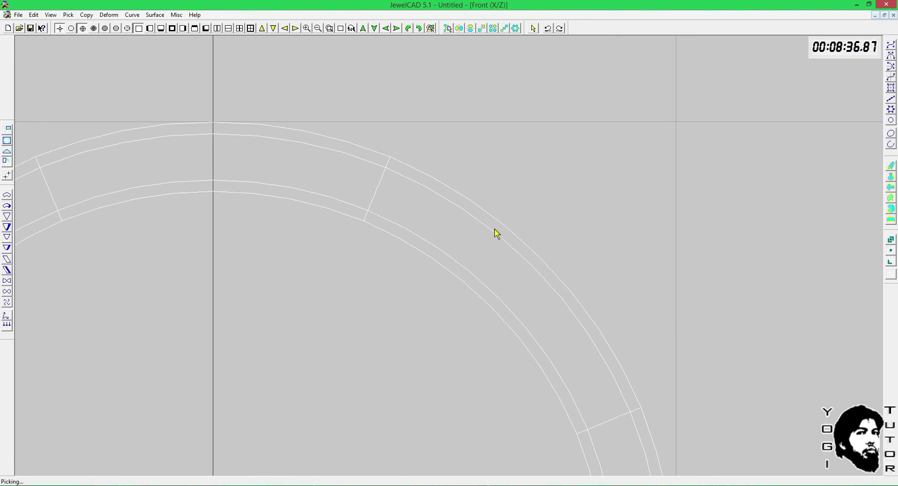
{"action": "key", "text": "F12"}
{"action": "scroll", "coordinate": [499, 227], "scroll_direction": "up", "scroll_amount": 1}
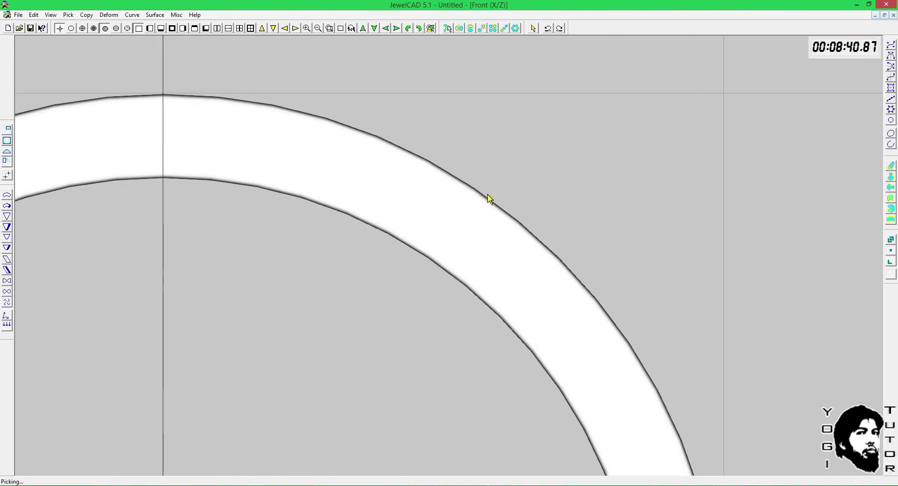
{"action": "key", "text": "ctrl+F12"}
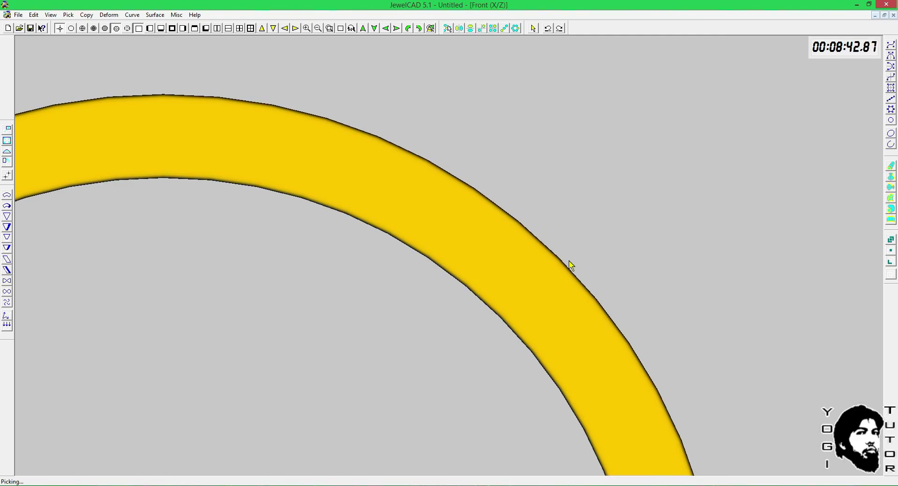
{"action": "key", "text": "shift+F12"}
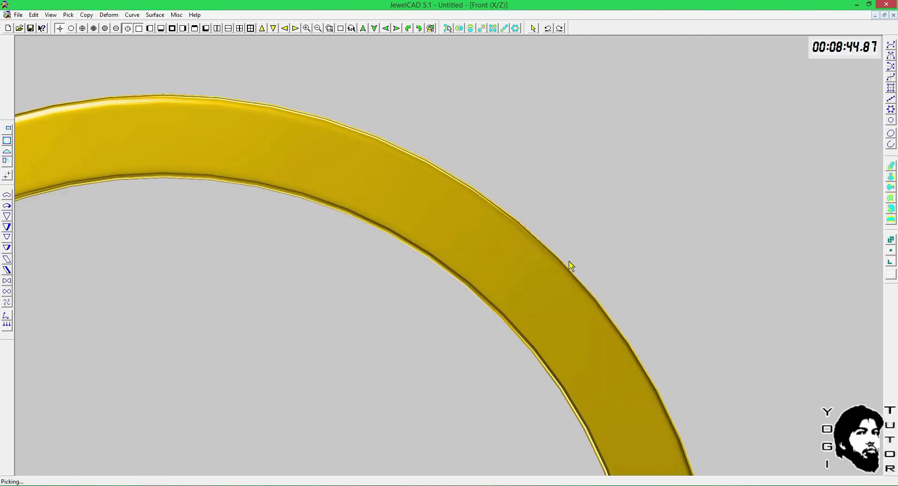
{"action": "key", "text": "F5"}
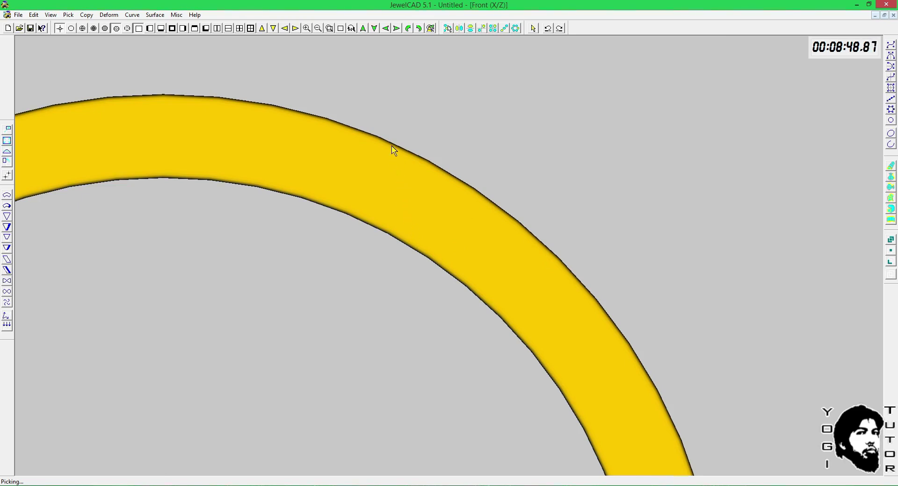
{"action": "scroll", "coordinate": [394, 145], "scroll_direction": "up", "scroll_amount": 1}
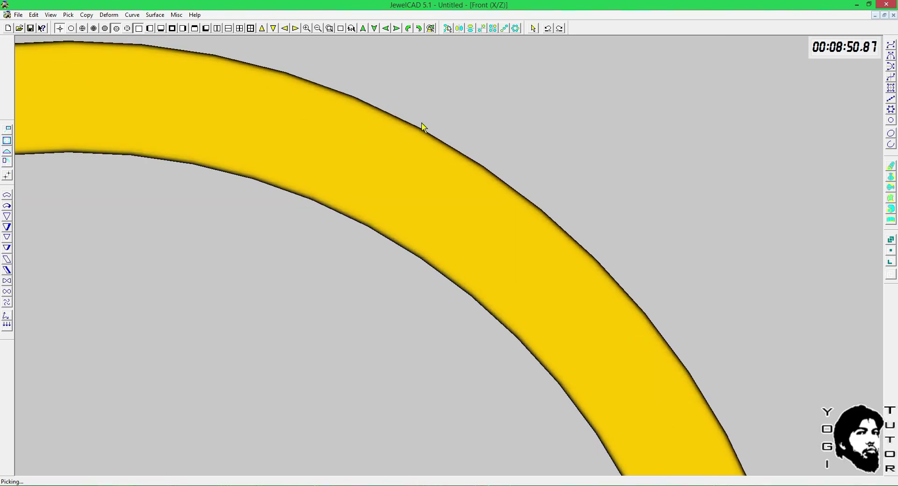
Step: Assign the ring surface a U-Step of 2 and a V-Step of 8 with the Step command
{"action": "key", "text": "F4"}
{"action": "scroll", "coordinate": [470, 151], "scroll_direction": "down", "scroll_amount": 2}
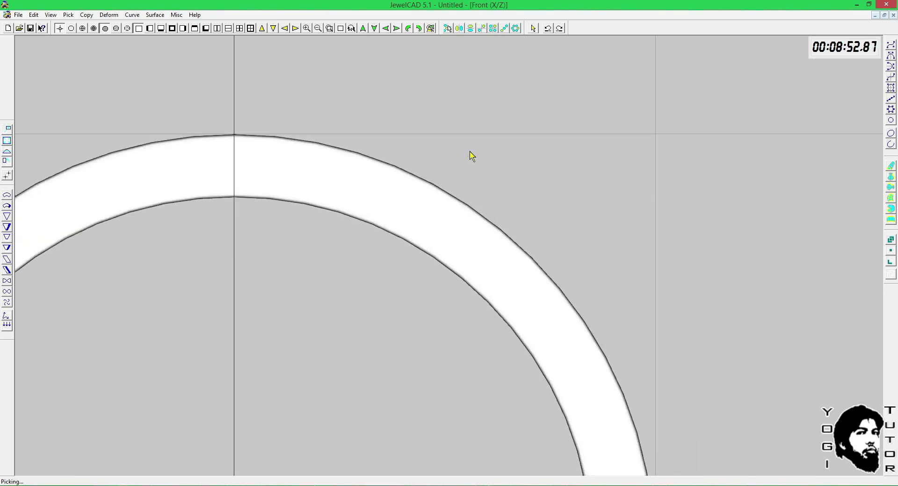
{"action": "key", "text": "F2"}
{"action": "left_click", "coordinate": [154, 15]}
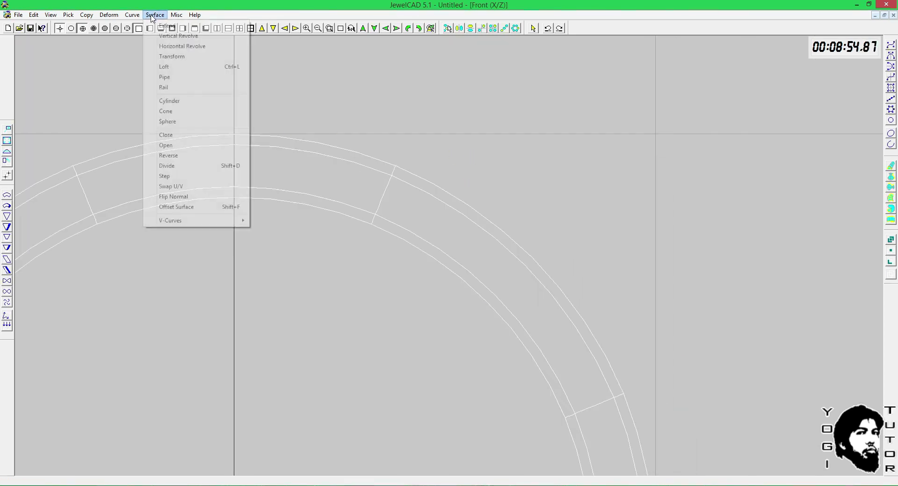
{"action": "left_click", "coordinate": [160, 178]}
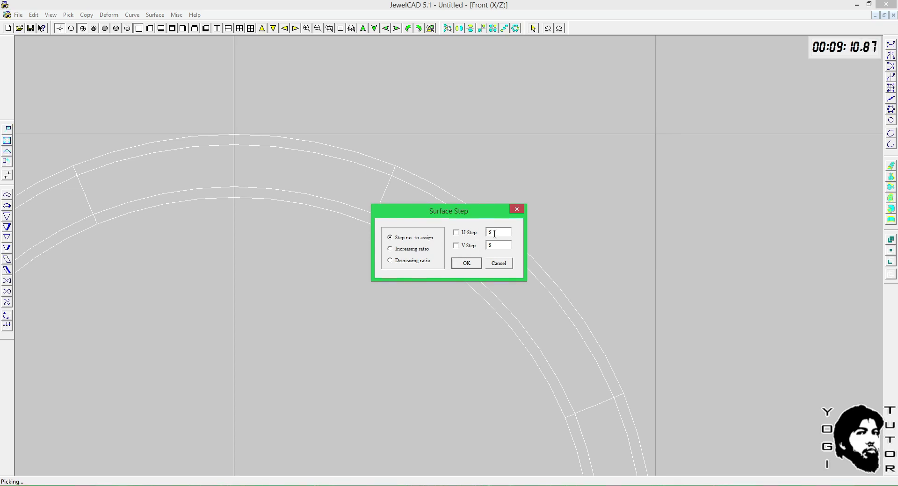
{"action": "left_click", "coordinate": [456, 234]}
{"action": "left_click_drag", "start_coordinate": [456, 214], "coordinate": [622, 212]}
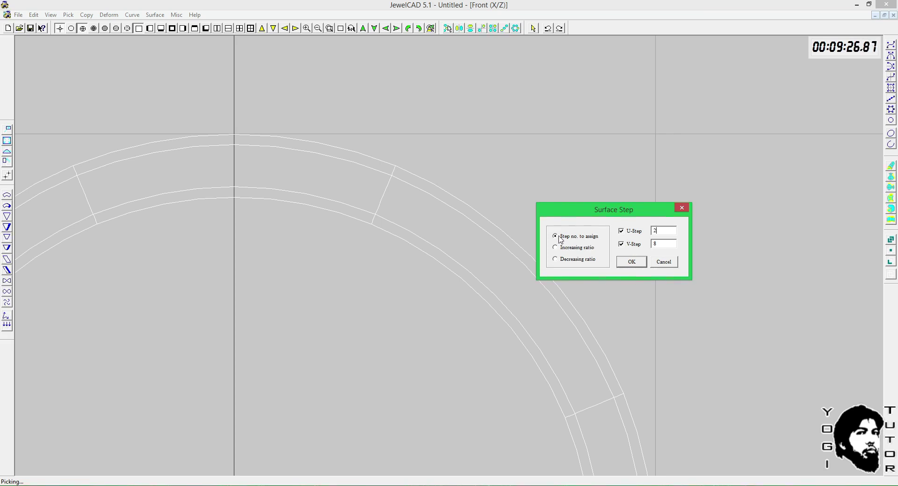
{"action": "left_click", "coordinate": [631, 263]}
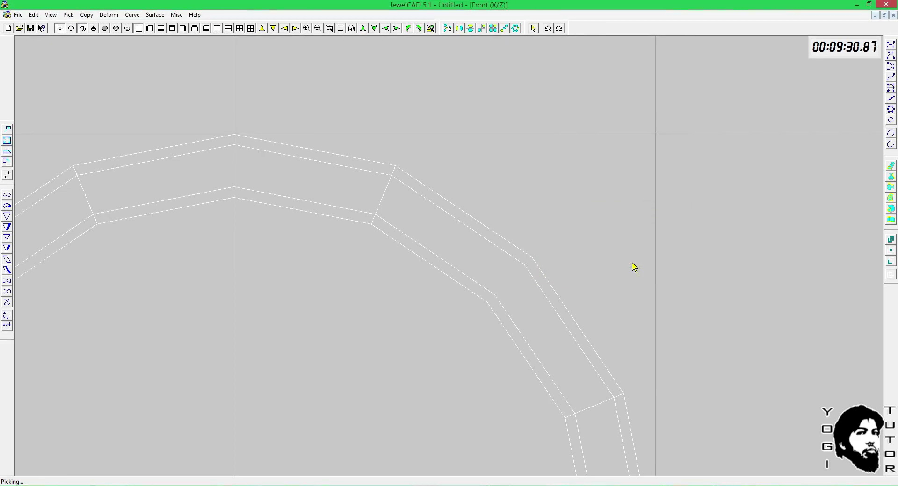
Step: Examine the ring's faceted outline in the shaded front view and from an angle in 3D
{"action": "scroll", "coordinate": [423, 226], "scroll_direction": "down", "scroll_amount": 4}
{"action": "key", "text": "F6"}
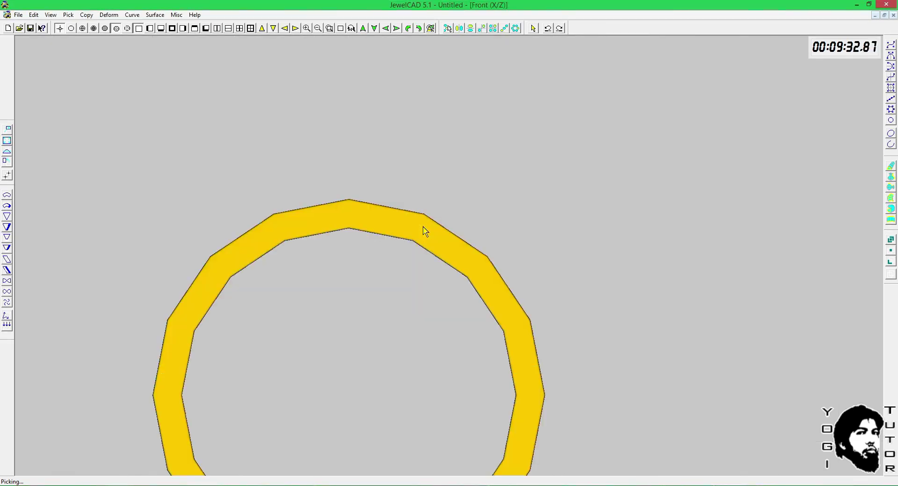
{"action": "scroll", "coordinate": [422, 226], "scroll_direction": "down", "scroll_amount": 3}
{"action": "middle_click_drag", "start_coordinate": [414, 224], "coordinate": [298, 269]}
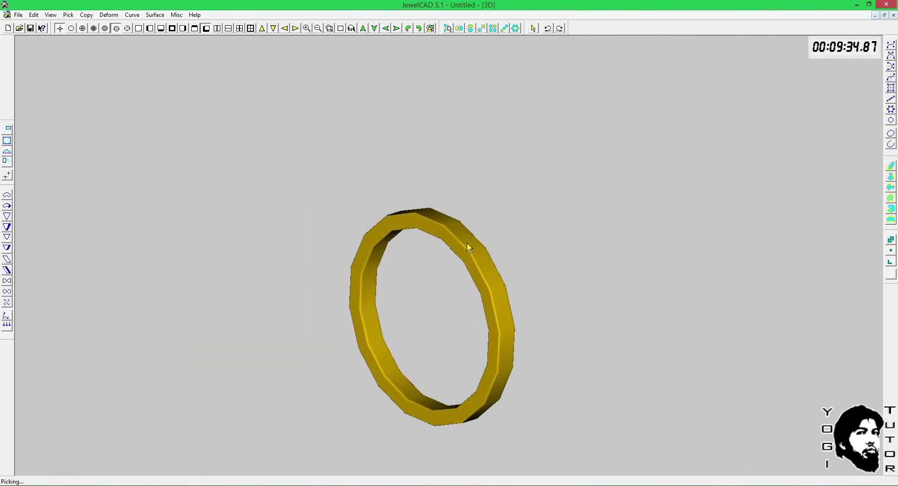
{"action": "key", "text": "F8"}
{"action": "key", "text": "F3"}
{"action": "scroll", "coordinate": [537, 227], "scroll_direction": "up", "scroll_amount": 2}
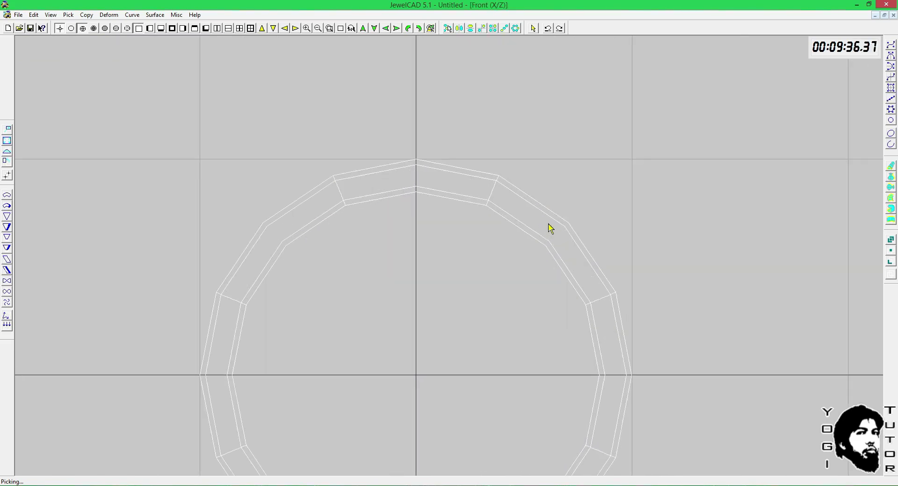
Step: Unpick the ring and compare its shaded and wireframe shape in the front and right views
{"action": "left_click", "coordinate": [596, 217]}
{"action": "scroll", "coordinate": [602, 213], "scroll_direction": "down", "scroll_amount": 1}
{"action": "key", "text": "F6"}
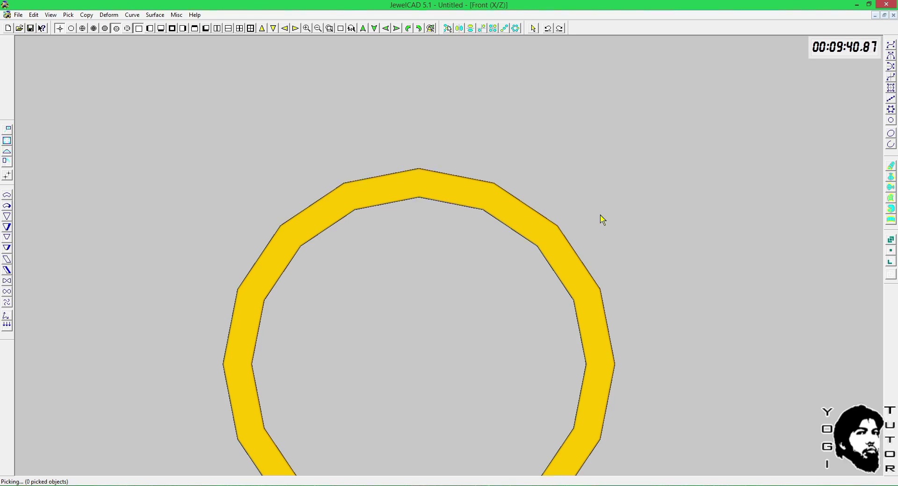
{"action": "key", "text": "F5"}
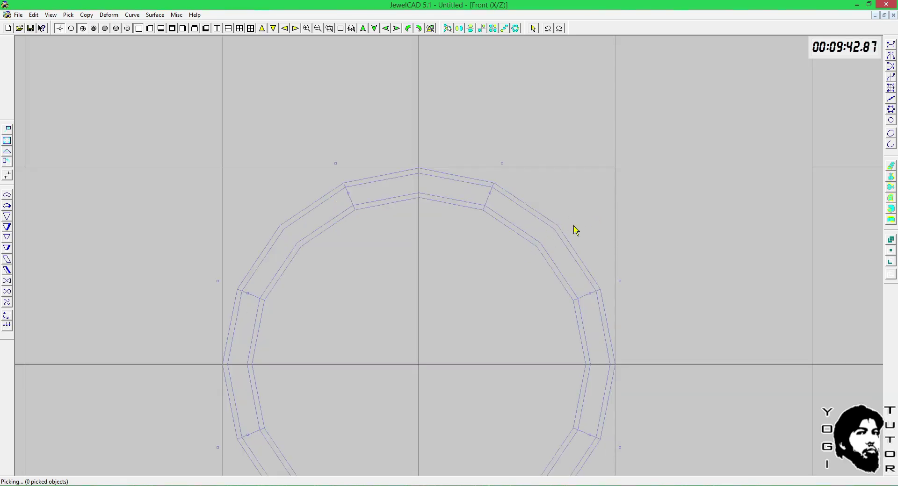
{"action": "key", "text": "F7"}
{"action": "scroll", "coordinate": [566, 229], "scroll_direction": "down", "scroll_amount": 3}
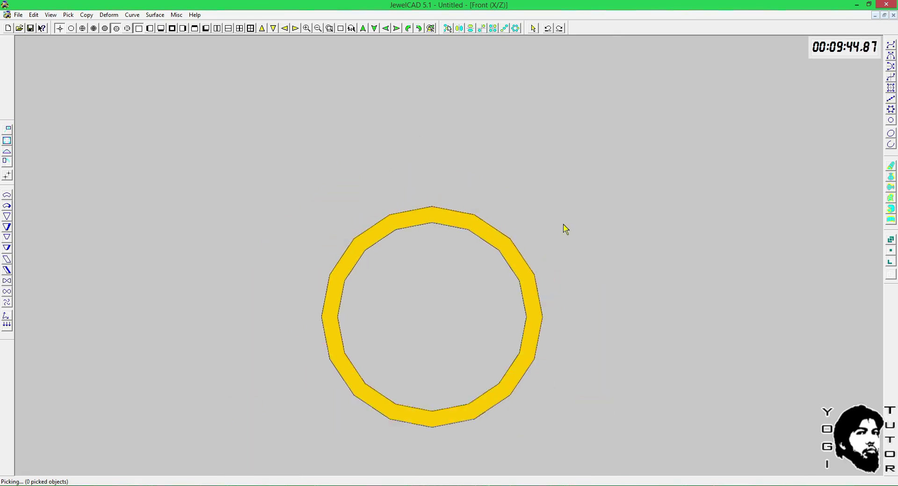
{"action": "key", "text": "r"}
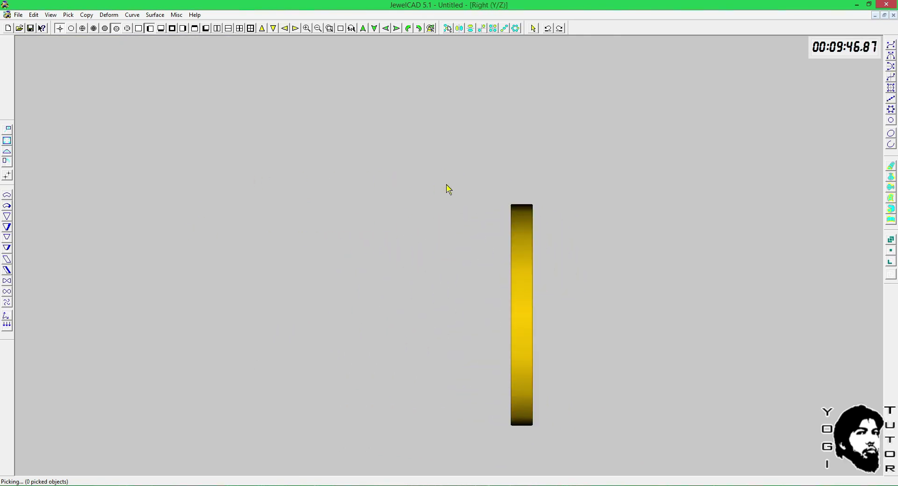
{"action": "scroll", "coordinate": [456, 185], "scroll_direction": "up", "scroll_amount": 3}
{"action": "key", "text": "F5"}
{"action": "key", "text": "F1"}
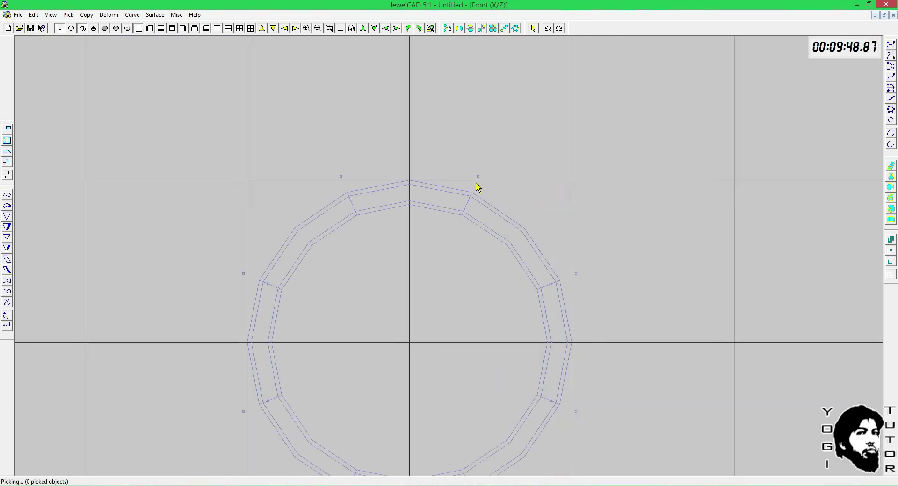
Step: Check the Surface Step settings, cancel them, and undo the ring's last step assignment
{"action": "left_click", "coordinate": [155, 14]}
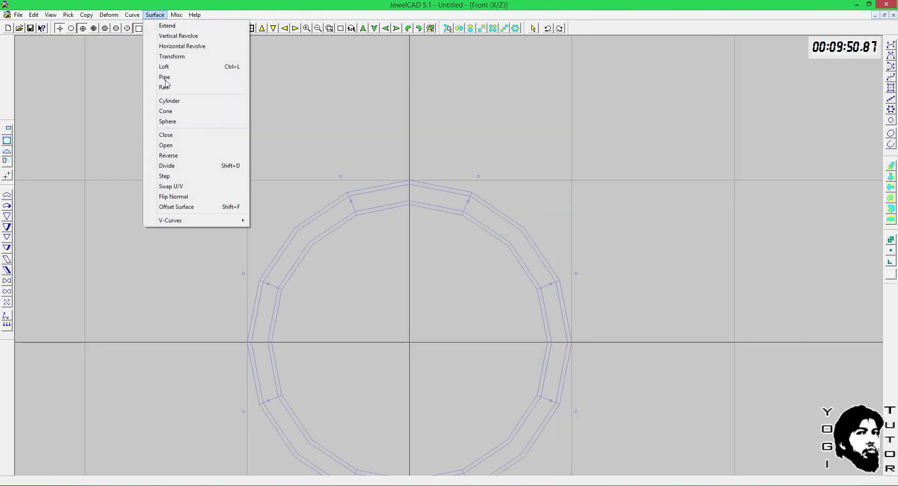
{"action": "left_click", "coordinate": [176, 176]}
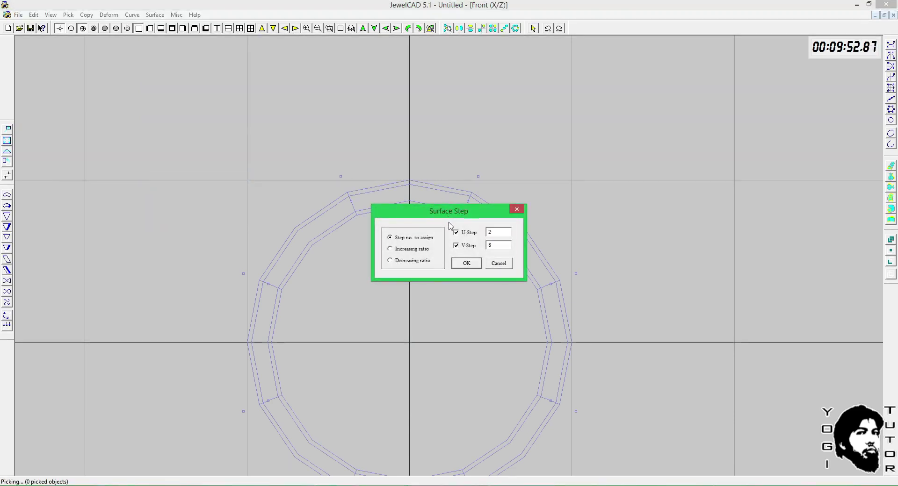
{"action": "left_click_drag", "start_coordinate": [453, 218], "coordinate": [598, 176]}
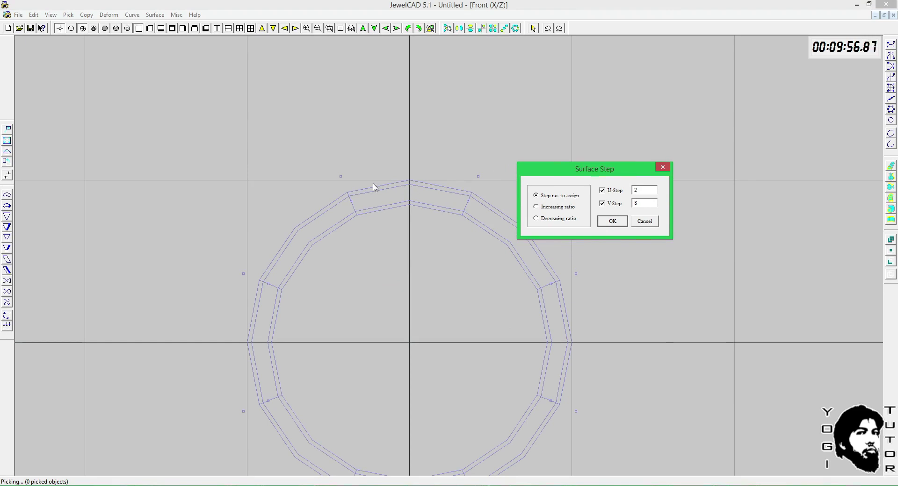
{"action": "left_click", "coordinate": [645, 221]}
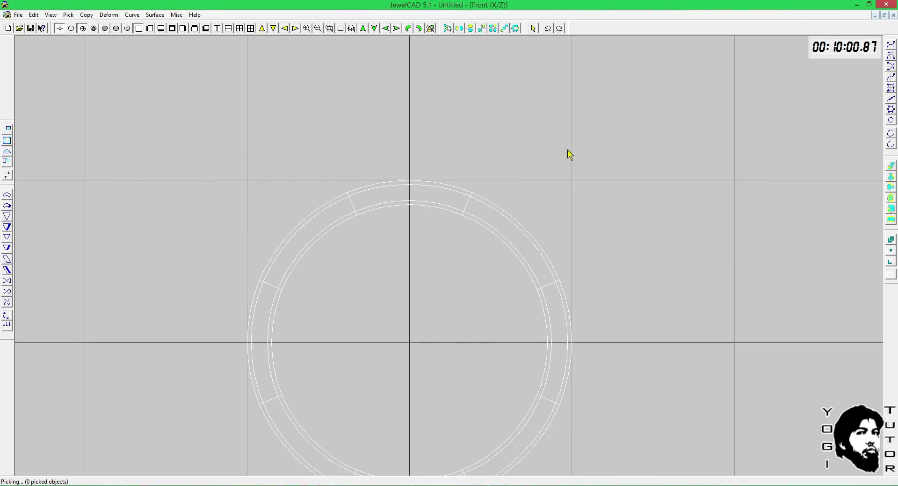
Step: Assign the ring a U-Step of 3 with V-Step disabled, check its shaded outline, and undo the assignment
{"action": "left_click", "coordinate": [155, 15]}
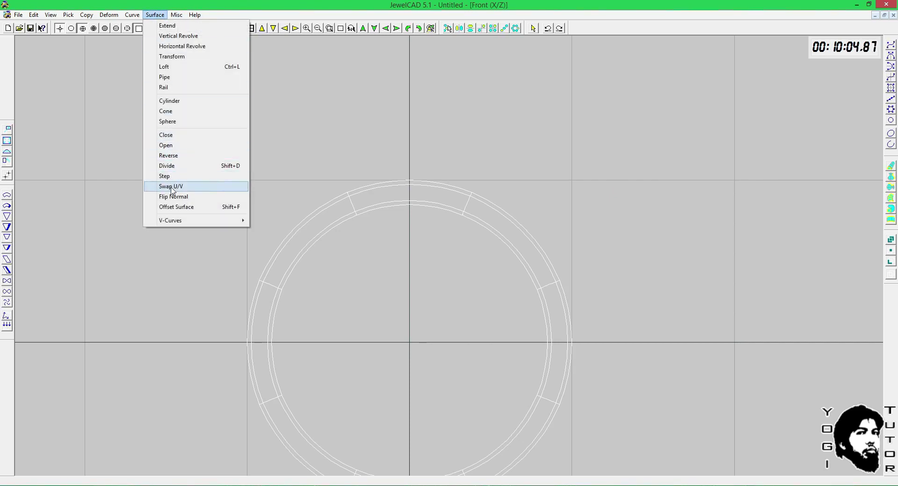
{"action": "left_click", "coordinate": [181, 177]}
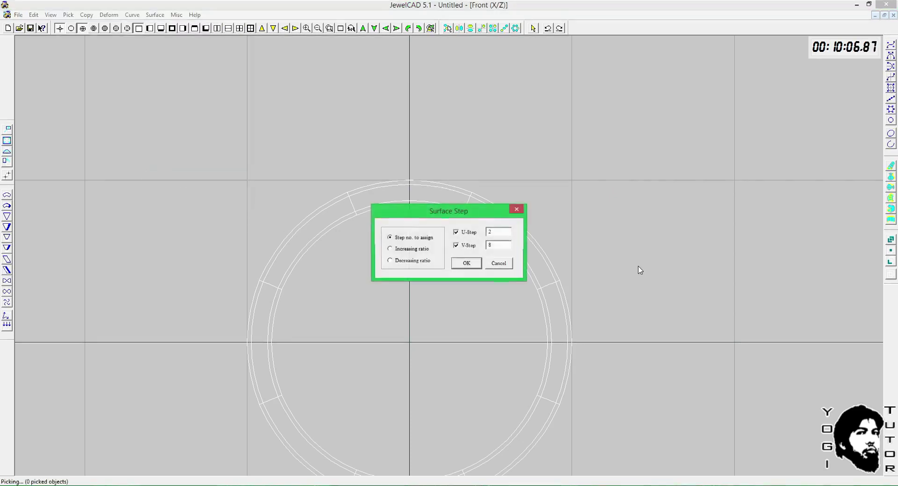
{"action": "left_click", "coordinate": [465, 248]}
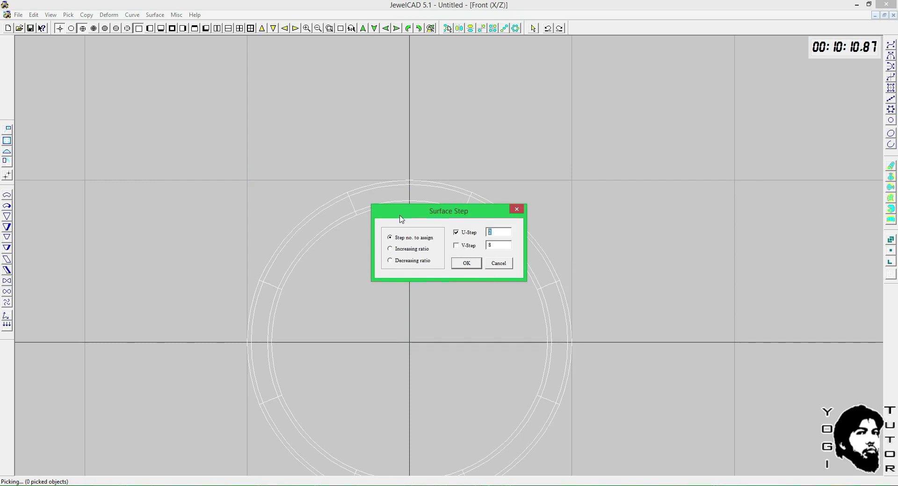
{"action": "left_click", "coordinate": [466, 264]}
{"action": "scroll", "coordinate": [532, 223], "scroll_direction": "up", "scroll_amount": 4}
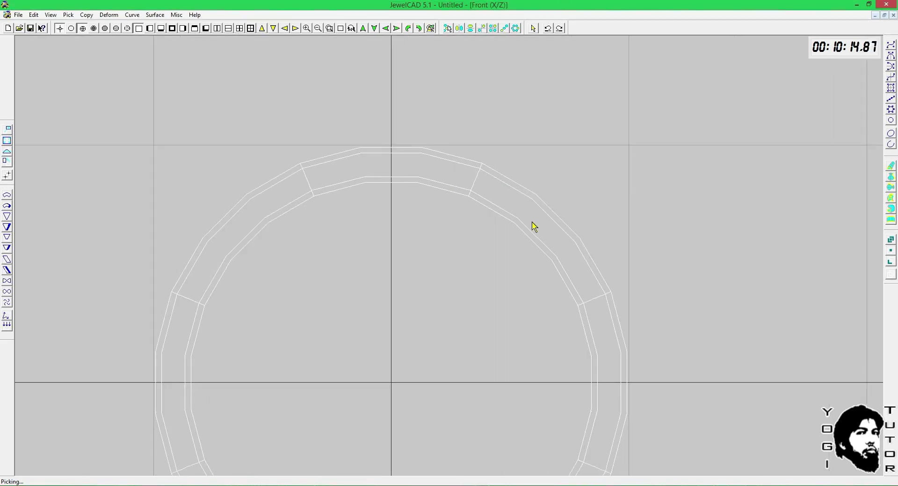
{"action": "key", "text": "F6"}
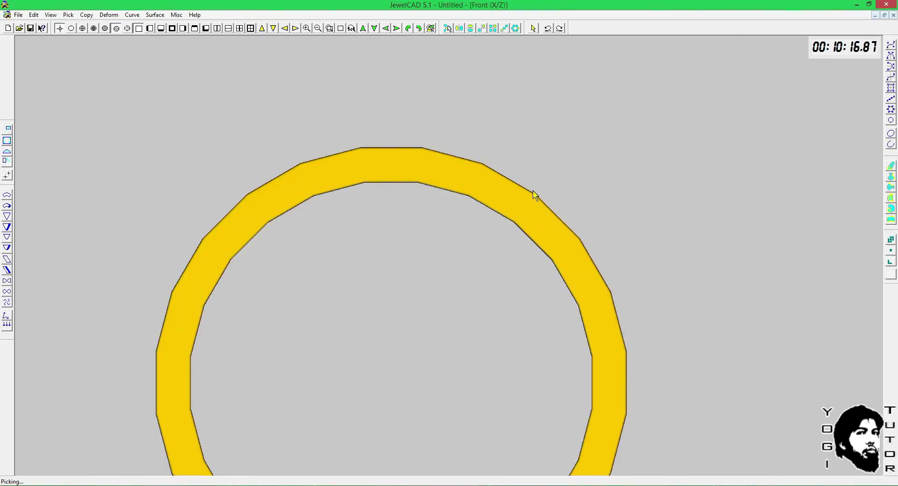
{"action": "mouse_move", "coordinate": [566, 180]}
{"action": "middle_mouse_down"}
{"action": "mouse_move", "coordinate": [473, 221]}
{"action": "mouse_move", "coordinate": [518, 162]}
{"action": "middle_mouse_up"}
{"action": "key", "text": "F3"}
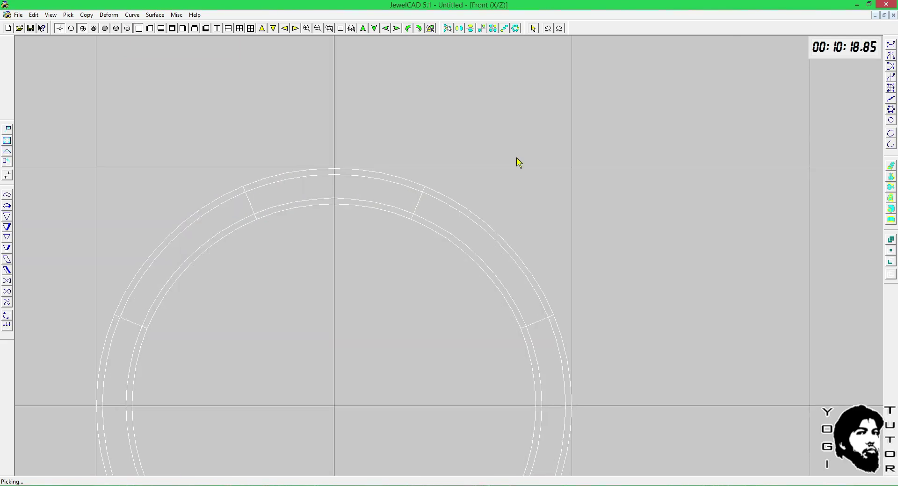
Step: Apply the Step command with a U-Step of 3 to the ring again, inspect the segments, and undo it
{"action": "scroll", "coordinate": [468, 157], "scroll_direction": "down", "scroll_amount": 1}
{"action": "left_click", "coordinate": [155, 14]}
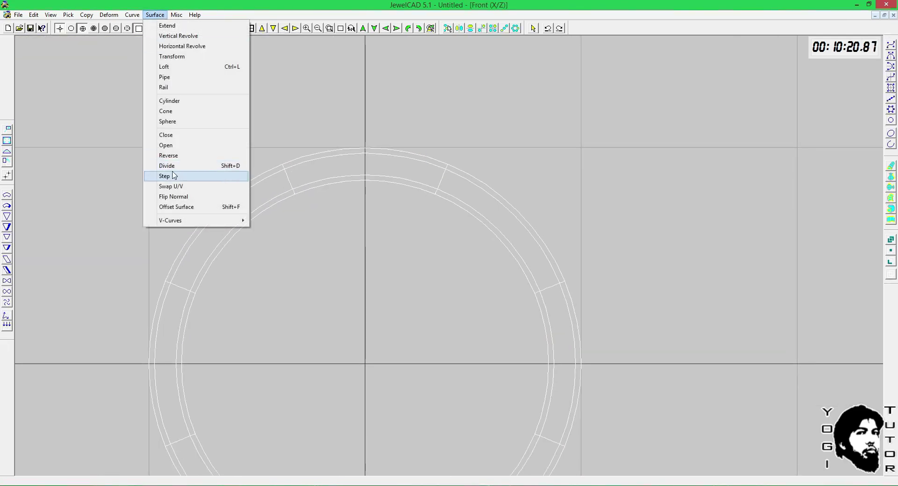
{"action": "left_click", "coordinate": [178, 176]}
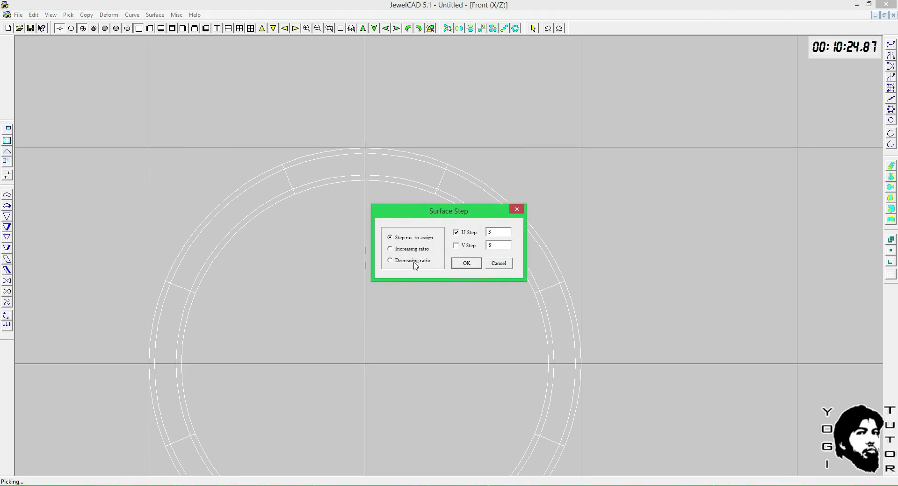
{"action": "left_click", "coordinate": [467, 264]}
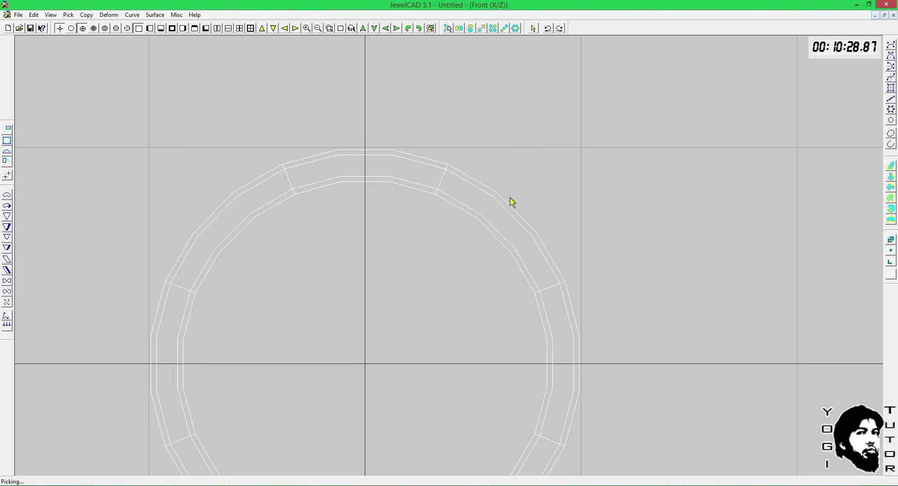
{"action": "key", "text": "F9"}
{"action": "scroll", "coordinate": [433, 157], "scroll_direction": "up", "scroll_amount": 2}
{"action": "key", "text": "F6"}
{"action": "key", "text": "Up"}
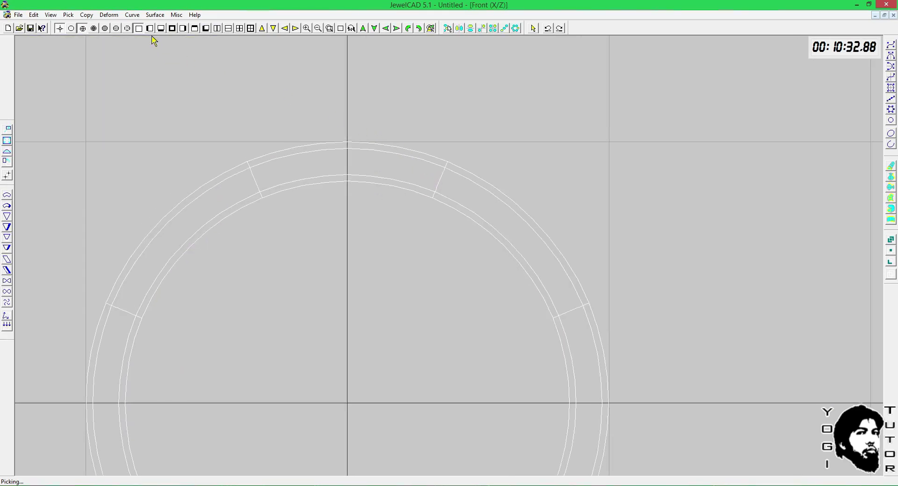
Step: Reassign a U-Step of 3 to the ring using Step no. to assign and view the whole ring
{"action": "left_click", "coordinate": [155, 15]}
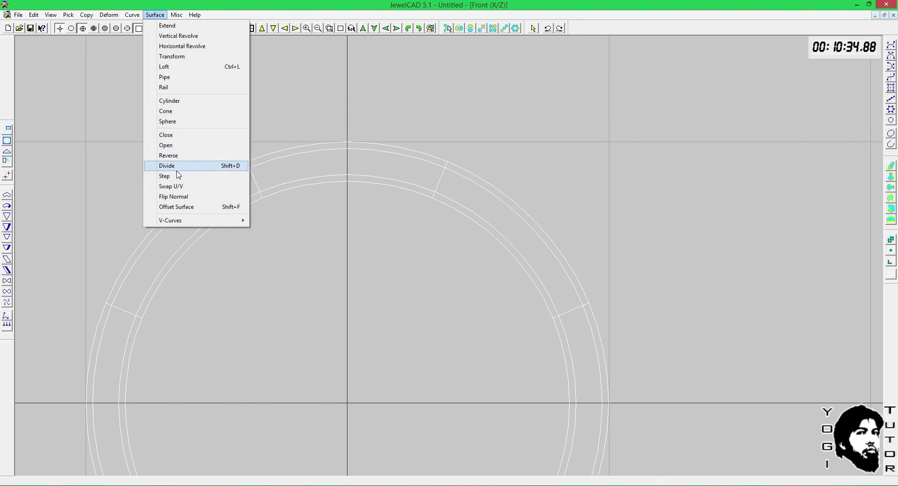
{"action": "left_click", "coordinate": [173, 176]}
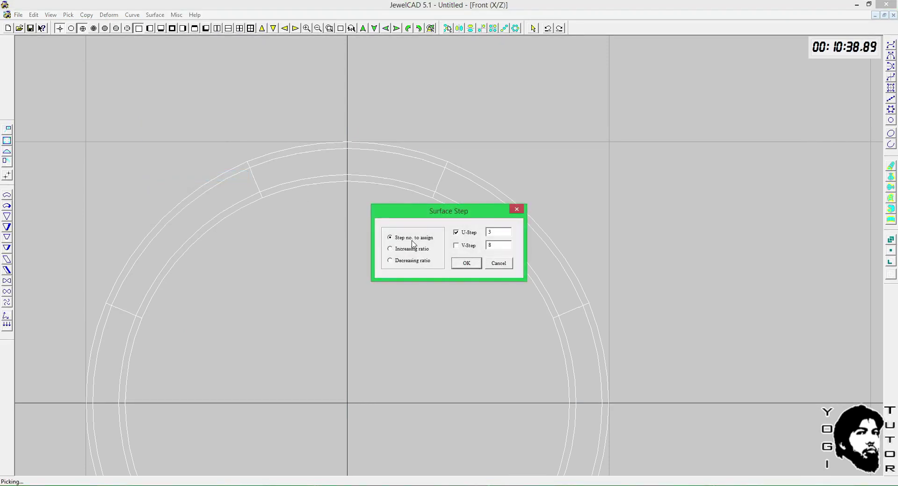
{"action": "left_click", "coordinate": [466, 263]}
{"action": "scroll", "coordinate": [468, 264], "scroll_direction": "down", "scroll_amount": 2}
{"action": "mouse_move", "coordinate": [433, 333]}
{"action": "middle_mouse_down"}
{"action": "mouse_move", "coordinate": [468, 202]}
{"action": "mouse_move", "coordinate": [248, 228]}
{"action": "middle_mouse_up"}
{"action": "key", "text": "F4"}
{"action": "key", "text": "F5"}
{"action": "key", "text": "F2"}
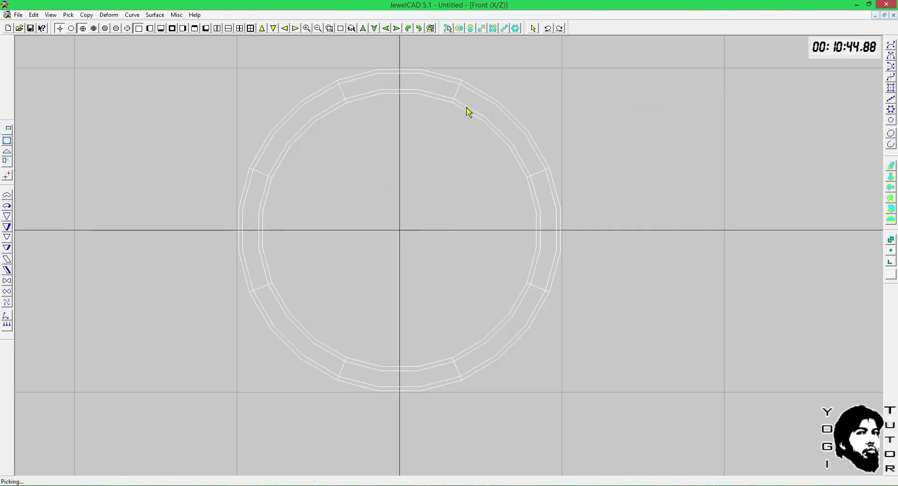
Step: Run the Step command on the ring once more and examine its upper sections up close in wireframe
{"action": "left_click", "coordinate": [109, 15]}
{"action": "mouse_move", "coordinate": [155, 14]}
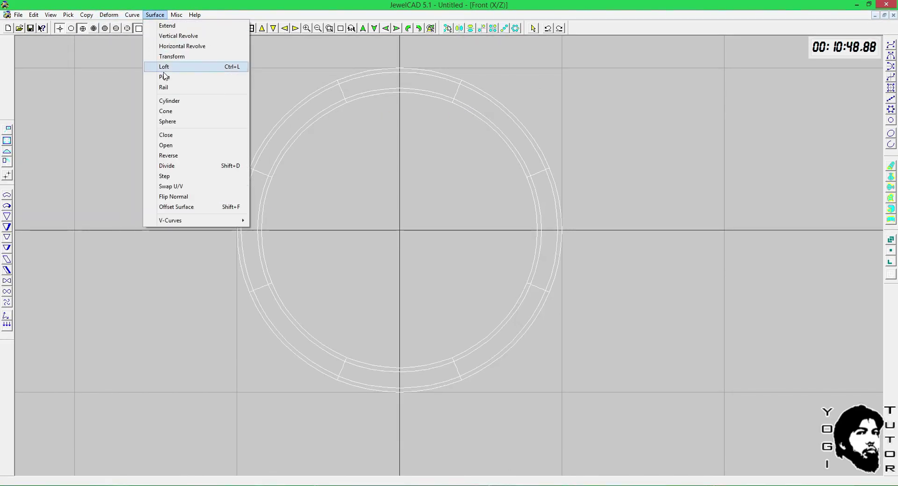
{"action": "left_click", "coordinate": [168, 176]}
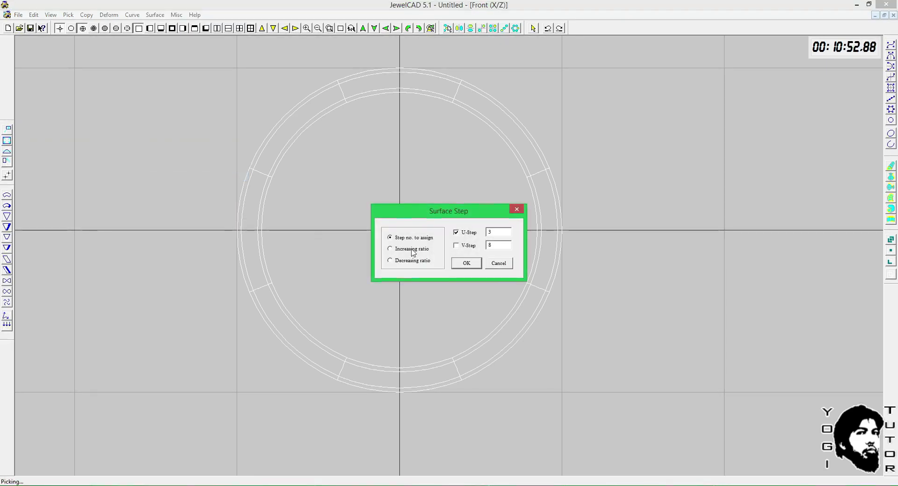
{"action": "left_click", "coordinate": [467, 263]}
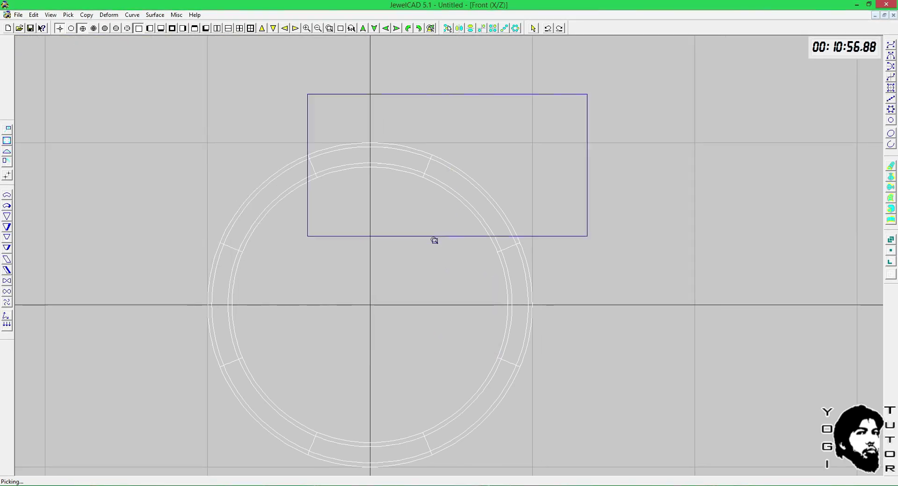
{"action": "left_click", "coordinate": [435, 241]}
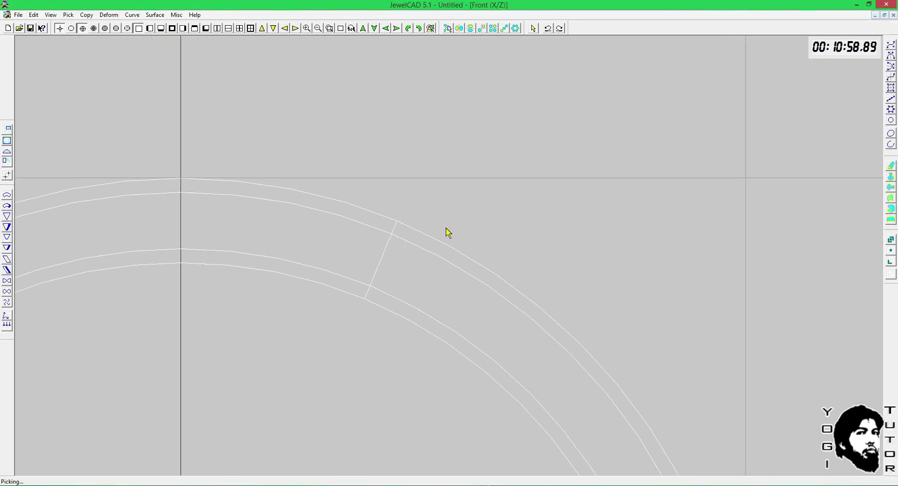
{"action": "scroll", "coordinate": [446, 226], "scroll_direction": "down", "scroll_amount": 4}
{"action": "key", "text": "F5"}
{"action": "key", "text": "F3"}
{"action": "scroll", "coordinate": [446, 224], "scroll_direction": "down", "scroll_amount": 3}
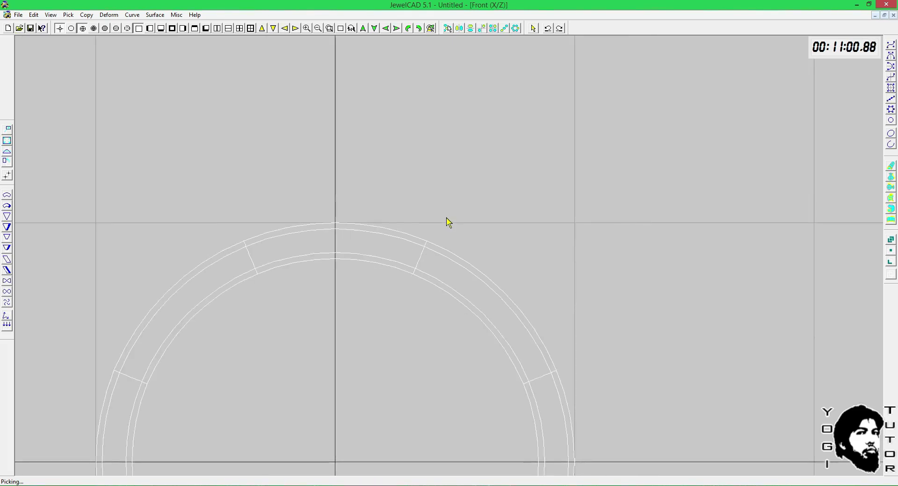
Step: Apply the Step command to the ring using Decreasing ratio with a U-Step of 3, and check the shaded outline
{"action": "scroll", "coordinate": [447, 221], "scroll_direction": "up", "scroll_amount": 2}
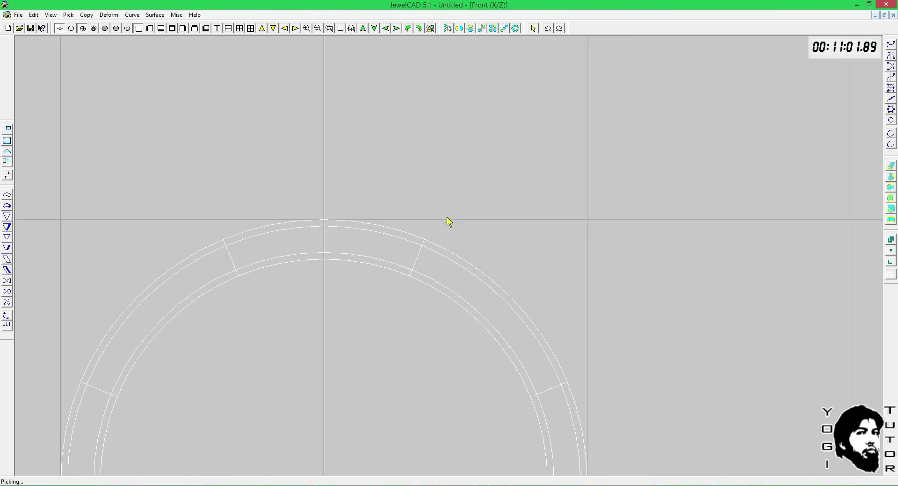
{"action": "left_click", "coordinate": [154, 14]}
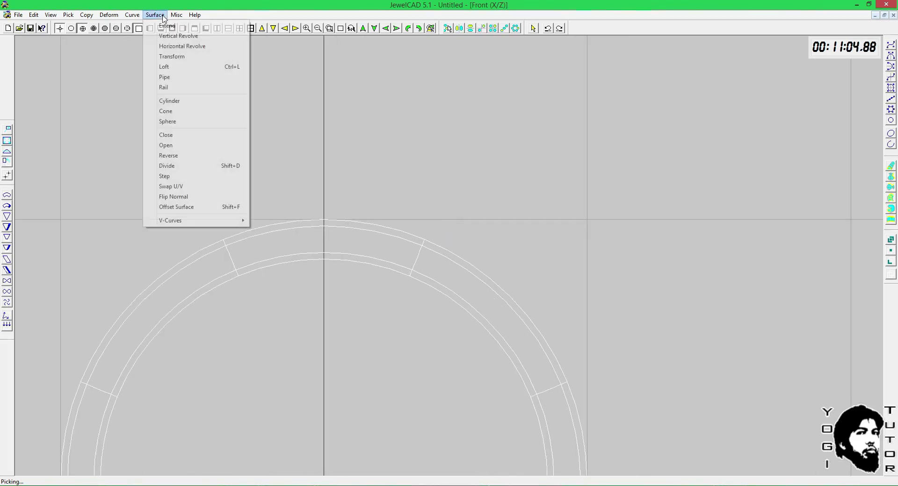
{"action": "left_click", "coordinate": [164, 176]}
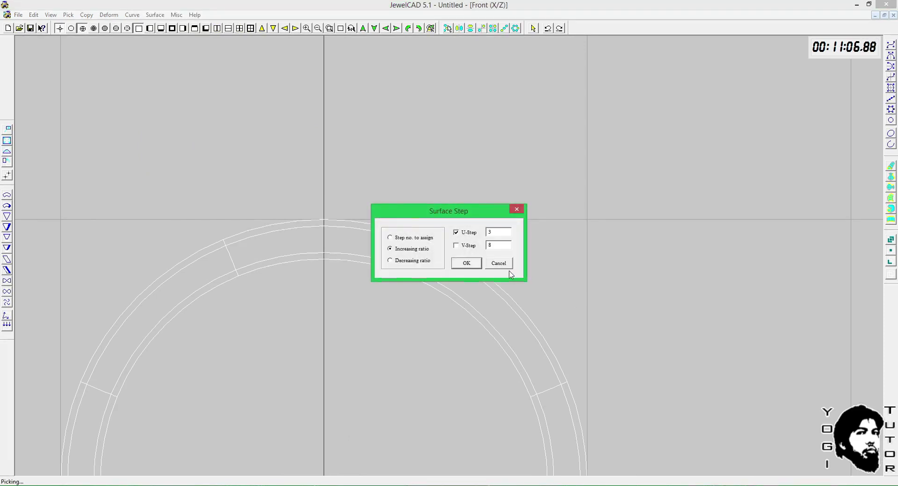
{"action": "left_click", "coordinate": [408, 261]}
{"action": "left_click", "coordinate": [468, 268]}
{"action": "key", "text": "F6"}
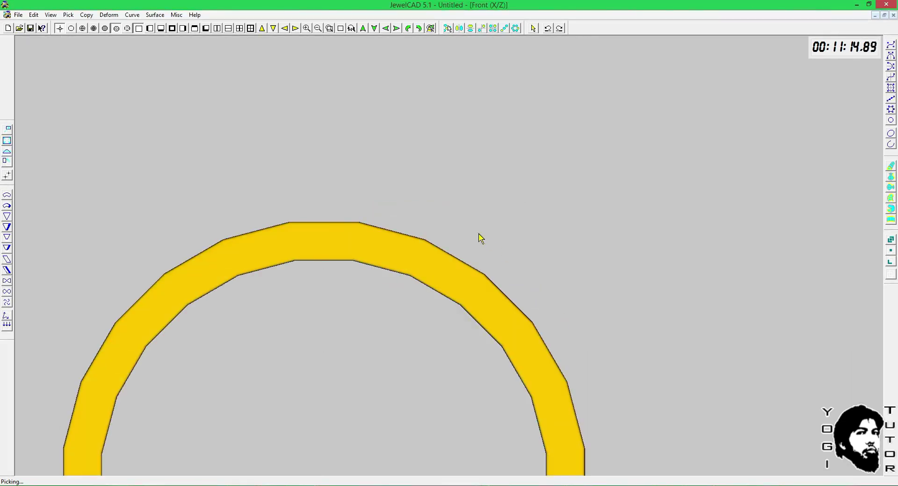
{"action": "left_click_drag", "start_coordinate": [433, 235], "coordinate": [445, 150], "text": "ctrl"}
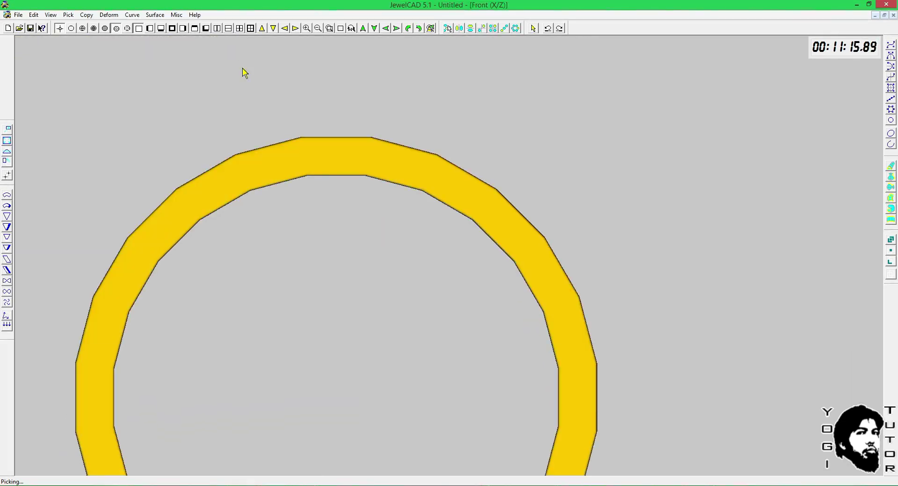
Step: Apply Step to the ring using Increasing ratio with a U-Step of 3, inspect its segments, and undo the changes
{"action": "left_click", "coordinate": [155, 15]}
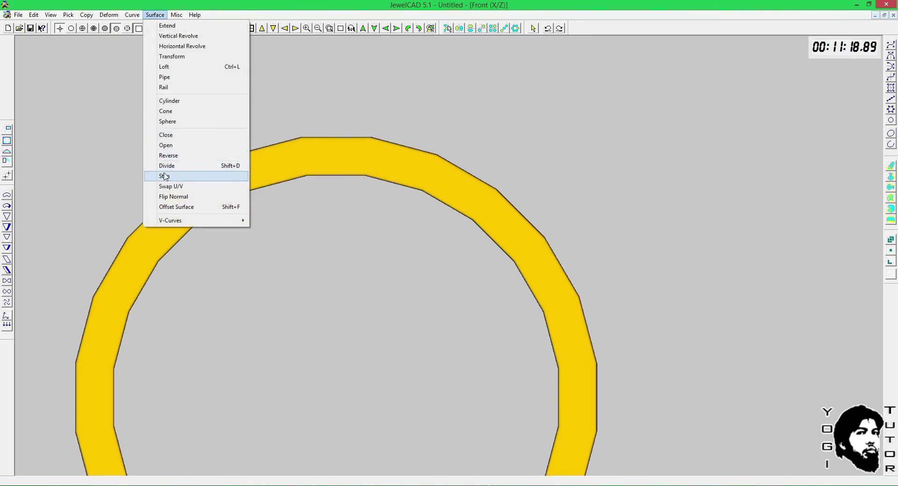
{"action": "left_click", "coordinate": [164, 175]}
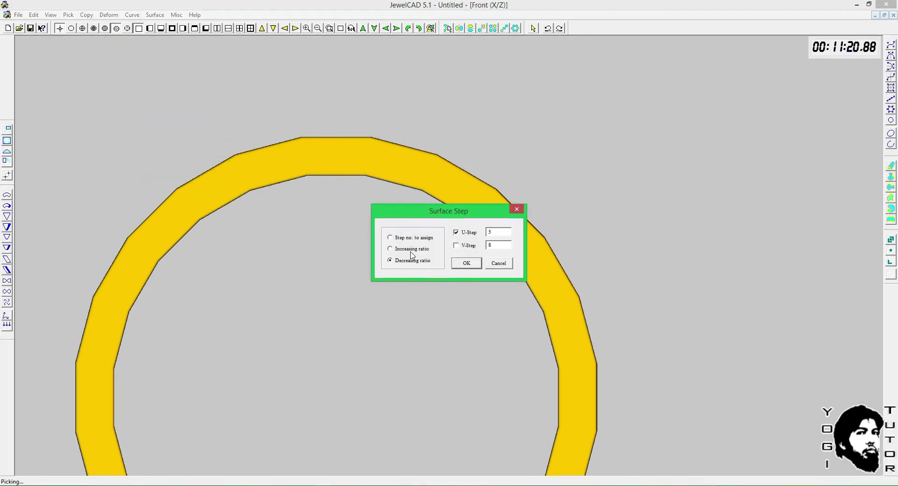
{"action": "left_click", "coordinate": [468, 264]}
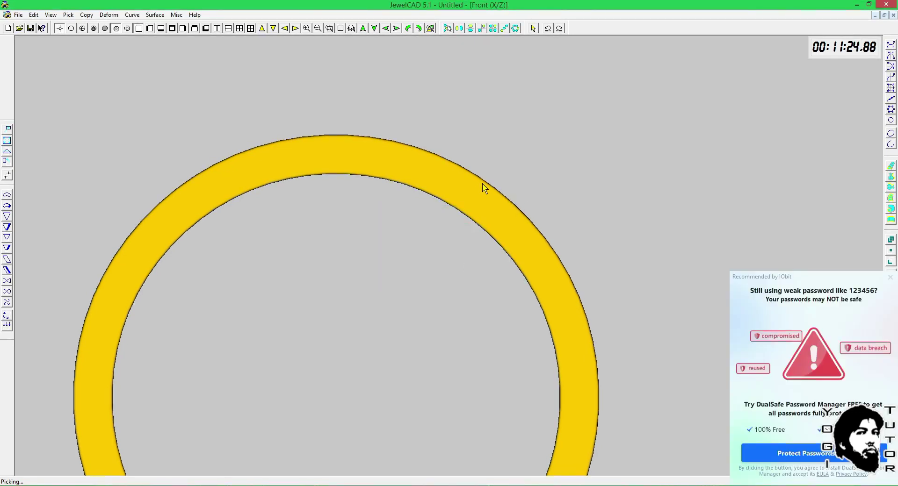
{"action": "left_click", "coordinate": [891, 278]}
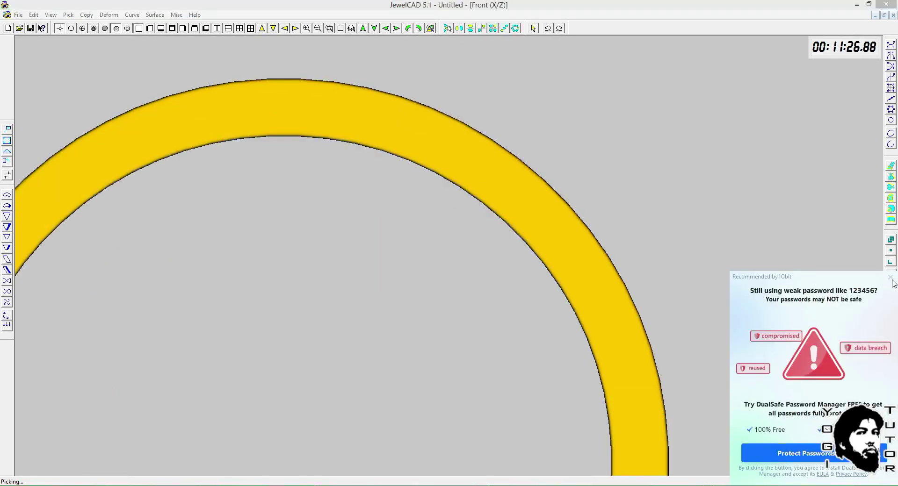
{"action": "scroll", "coordinate": [473, 146], "scroll_direction": "up", "scroll_amount": 3}
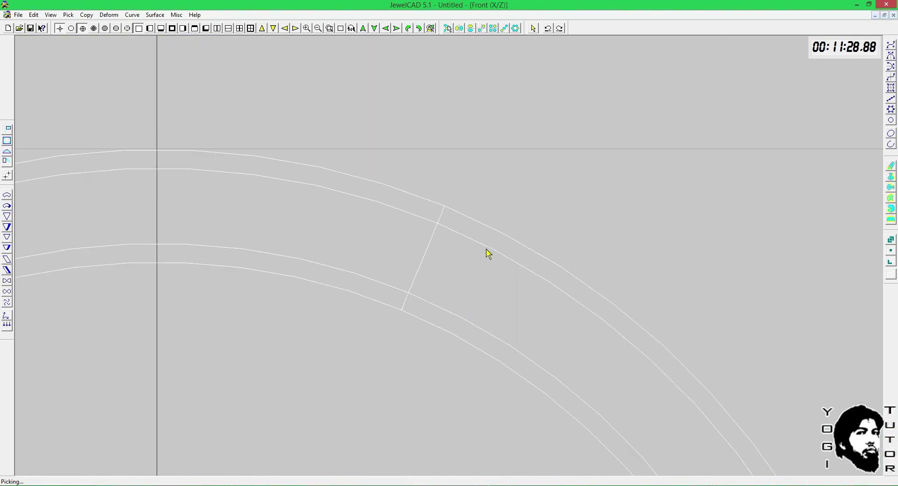
{"action": "key", "text": "minus"}
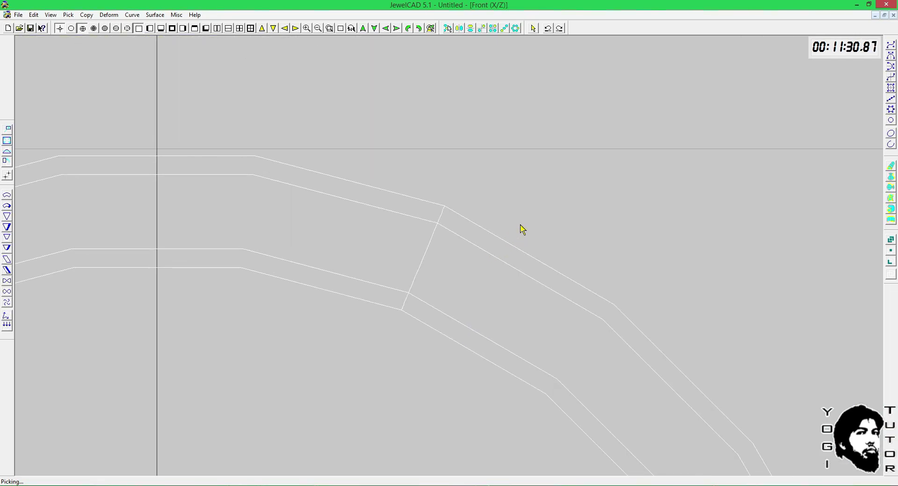
{"action": "scroll", "coordinate": [523, 229], "scroll_direction": "down", "scroll_amount": 5}
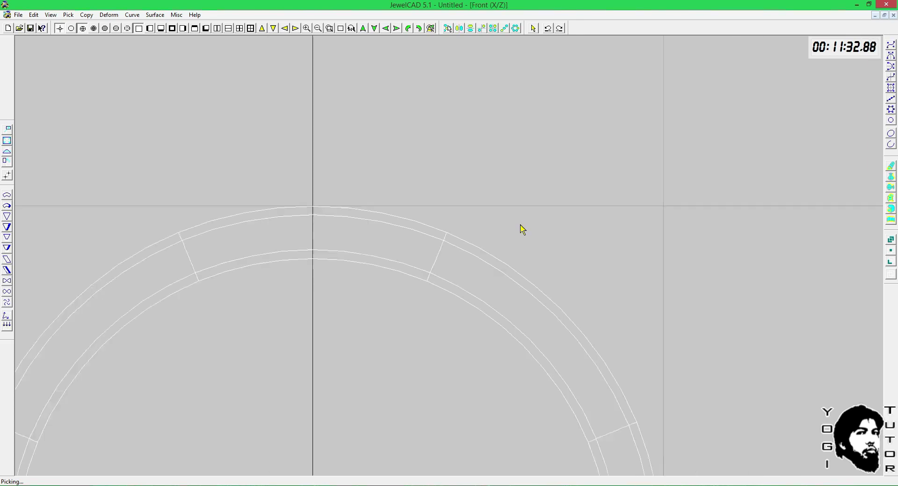
Step: Delete the ring, insert sample ring 001A from the database, and inspect its upper outline in shaded view
{"action": "key", "text": "Delete"}
{"action": "key", "text": "ctrl+d"}
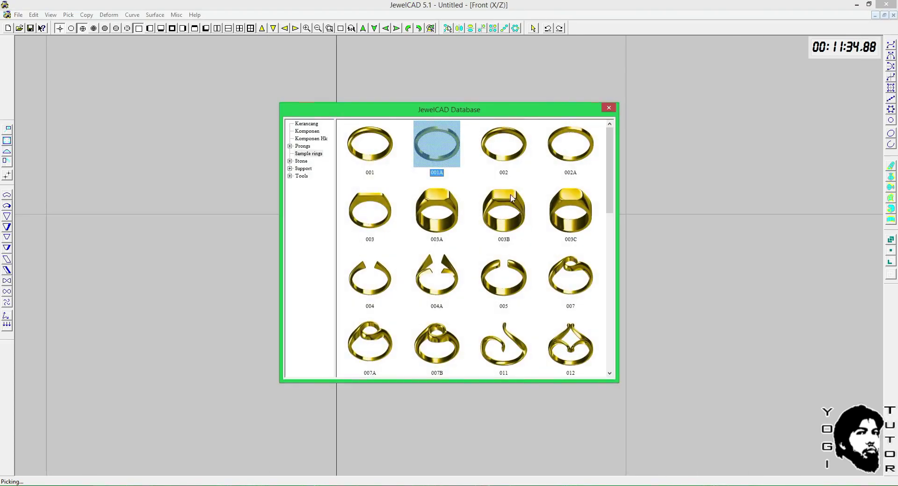
{"action": "double_click", "coordinate": [448, 144]}
{"action": "scroll", "coordinate": [449, 162], "scroll_direction": "up", "scroll_amount": 9}
{"action": "middle_click_drag", "start_coordinate": [506, 198], "coordinate": [476, 150]}
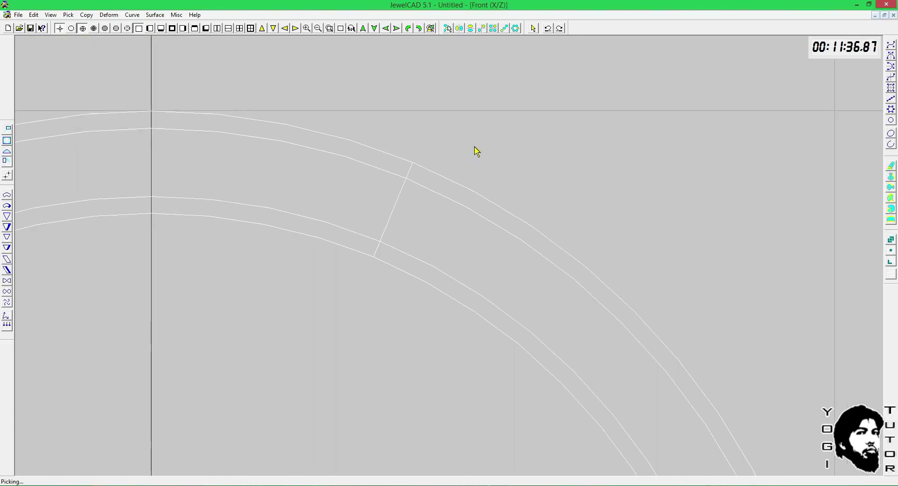
{"action": "key", "text": "F5"}
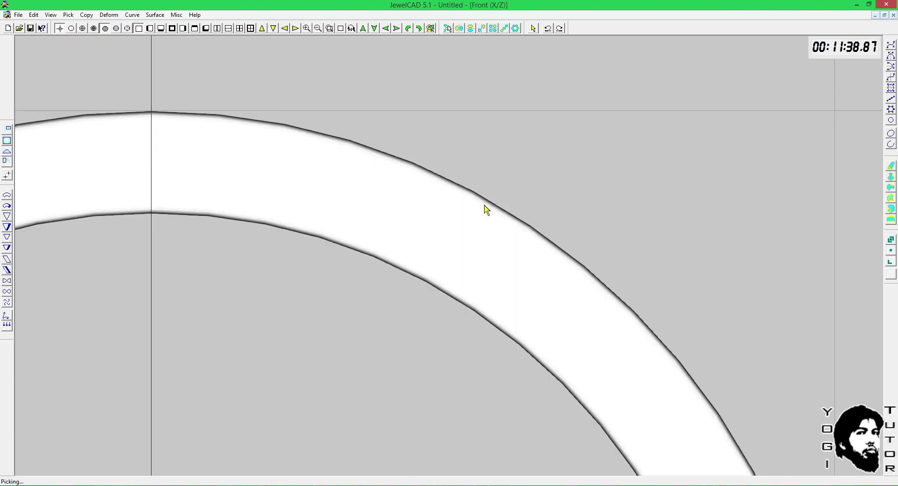
Step: Apply an Increasing ratio U-Step of 3 to the new ring and compare its outline with and without the change
{"action": "left_click", "coordinate": [157, 17]}
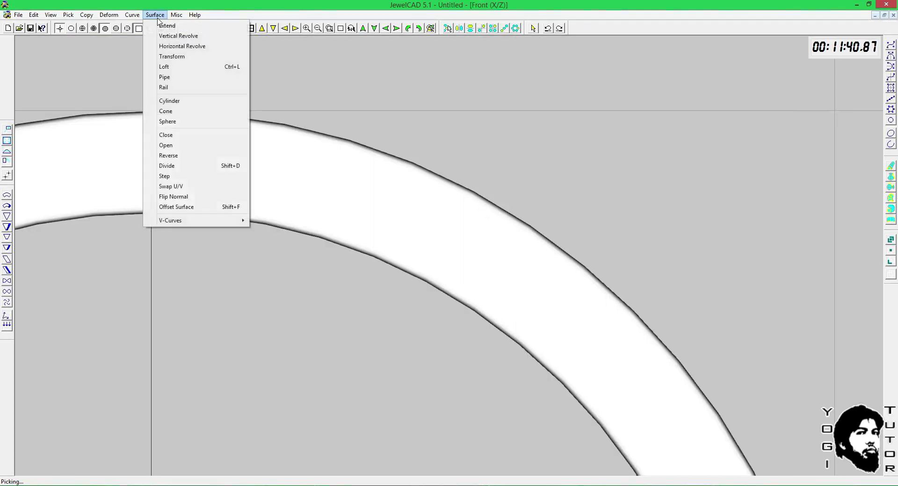
{"action": "left_click", "coordinate": [164, 176]}
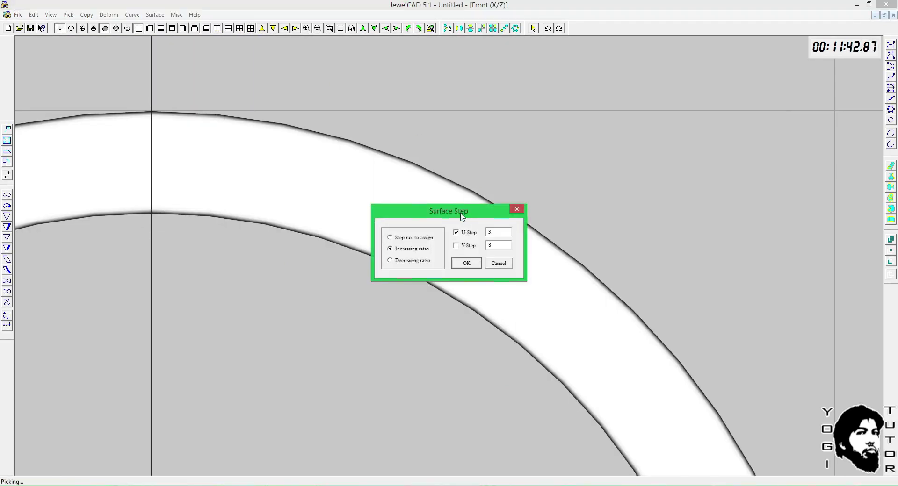
{"action": "left_click_drag", "start_coordinate": [461, 215], "coordinate": [619, 171]}
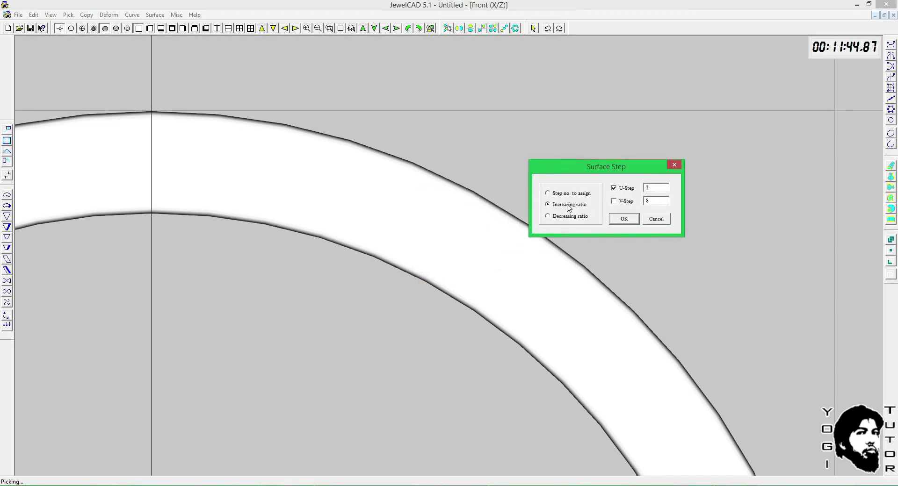
{"action": "left_click", "coordinate": [624, 219]}
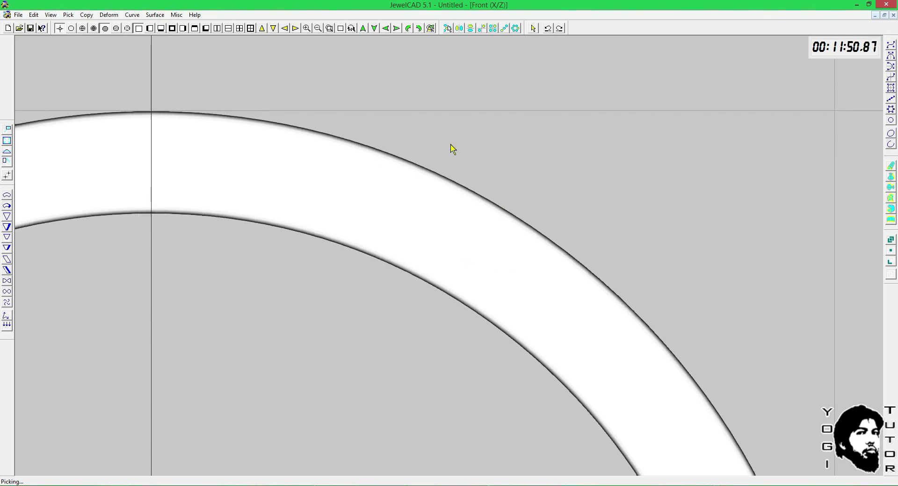
{"action": "key", "text": "ctrl+z"}
{"action": "key", "text": "ctrl+y"}
{"action": "scroll", "coordinate": [445, 197], "scroll_direction": "down", "scroll_amount": 3}
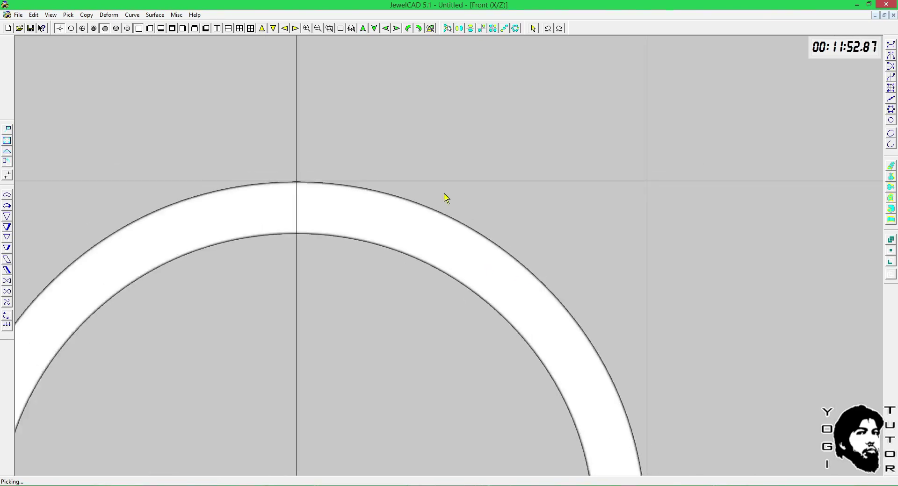
Step: Examine the outline and upper sections of the ring in both wireframe and shaded display
{"action": "middle_click_drag", "start_coordinate": [445, 197], "coordinate": [333, 308]}
{"action": "key", "text": "F7"}
{"action": "key", "text": "F3"}
{"action": "key", "text": "F9"}
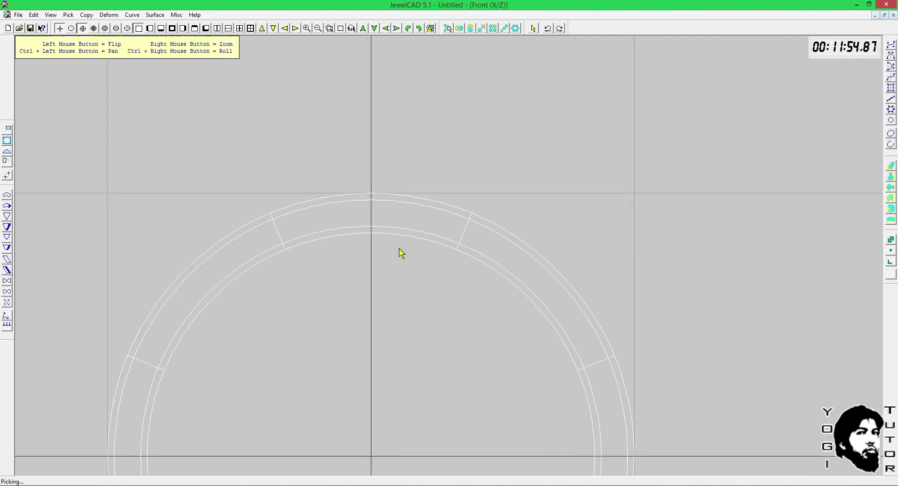
{"action": "left_click_drag", "start_coordinate": [400, 252], "coordinate": [424, 142], "text": "ctrl"}
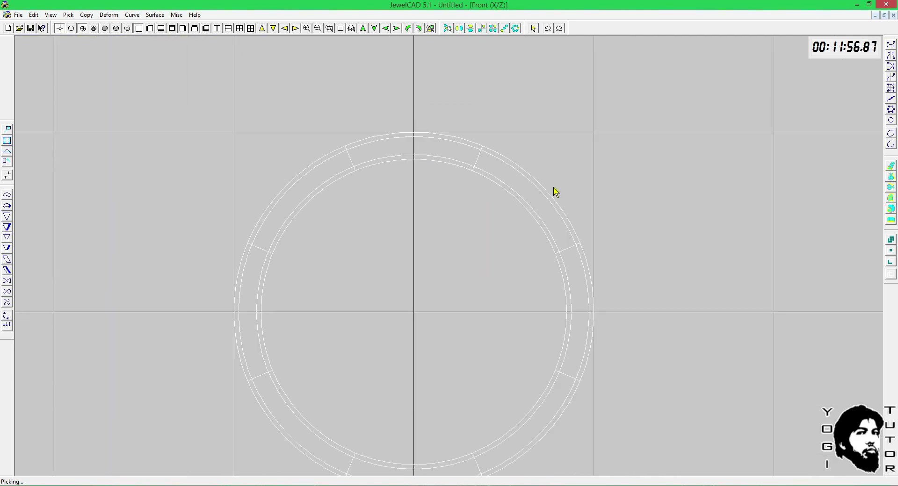
{"action": "scroll", "coordinate": [553, 191], "scroll_direction": "down", "scroll_amount": 1}
{"action": "key", "text": "F5"}
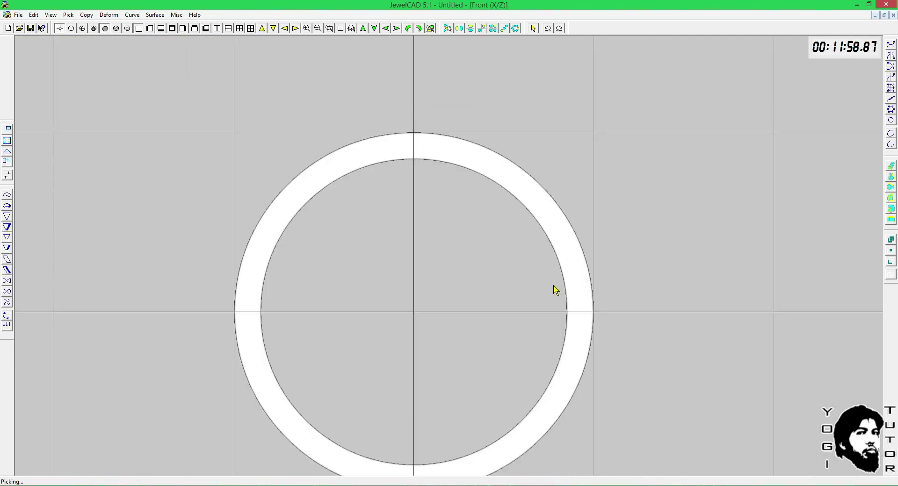
{"action": "scroll", "coordinate": [568, 248], "scroll_direction": "up", "scroll_amount": 1}
{"action": "key", "text": "F3"}
{"action": "right_click_drag", "start_coordinate": [584, 207], "coordinate": [573, 163]}
{"action": "left_click_drag", "start_coordinate": [574, 167], "coordinate": [510, 245], "text": "ctrl"}
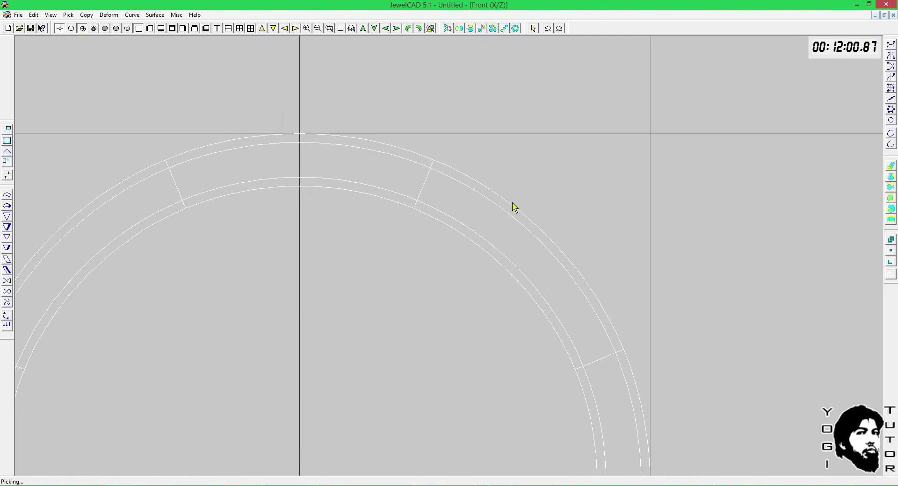
{"action": "scroll", "coordinate": [423, 182], "scroll_direction": "down", "scroll_amount": 2}
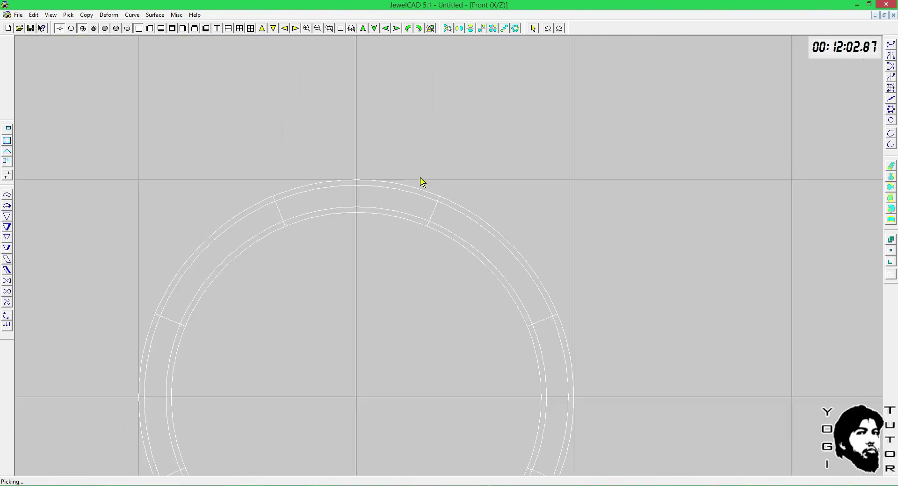
Step: Undo the ring's last Step change and check its control points in wireframe
{"action": "left_click_drag", "start_coordinate": [480, 179], "coordinate": [334, 293]}
{"action": "left_click_drag", "start_coordinate": [457, 199], "coordinate": [457, 142]}
{"action": "key", "text": "ctrl+z"}
{"action": "key", "text": "space"}
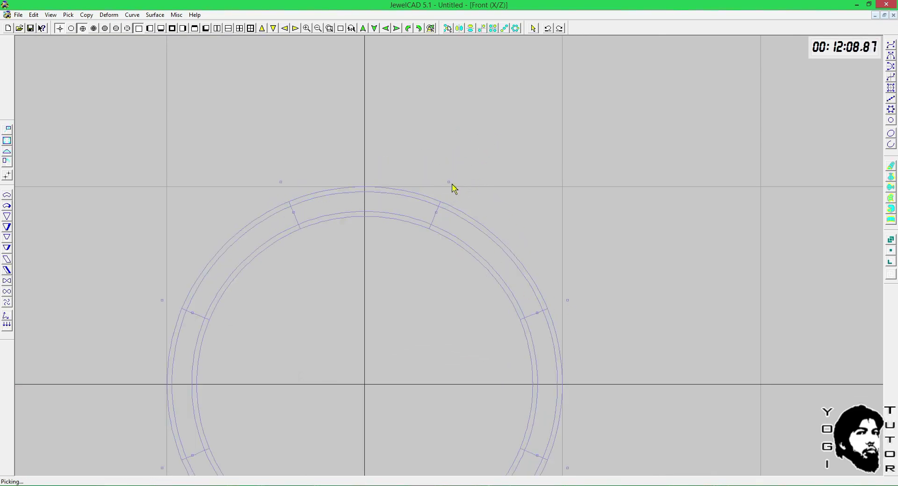
{"action": "left_click", "coordinate": [470, 196]}
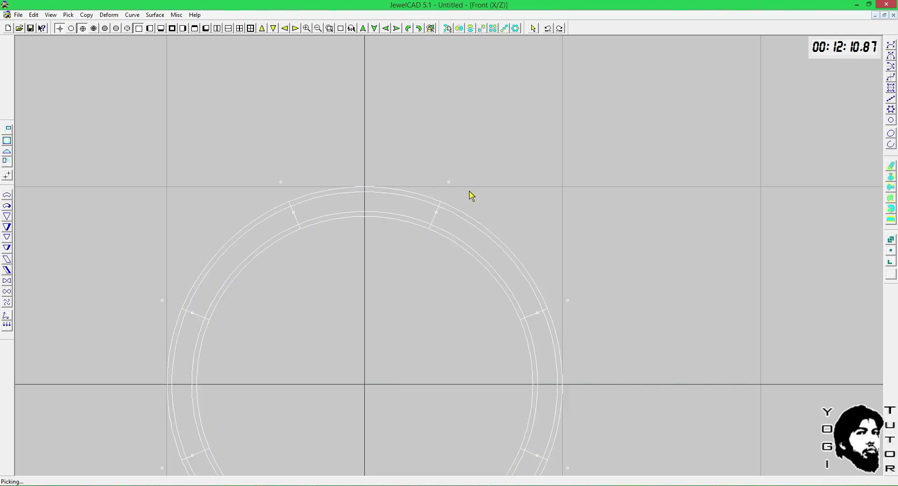
{"action": "scroll", "coordinate": [470, 196], "scroll_direction": "up", "scroll_amount": 1}
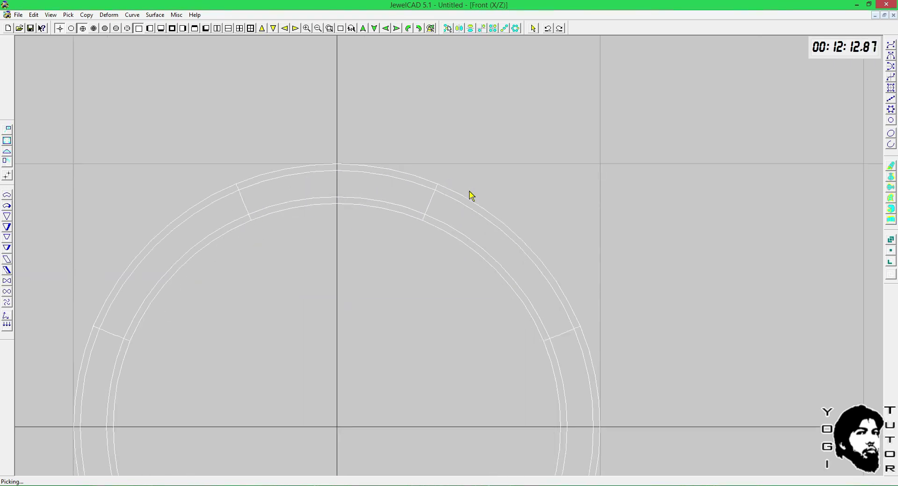
Step: Divide the ring's surface along the U-curve with a dividing number of 2, and view the shaded ring
{"action": "left_click", "coordinate": [470, 200]}
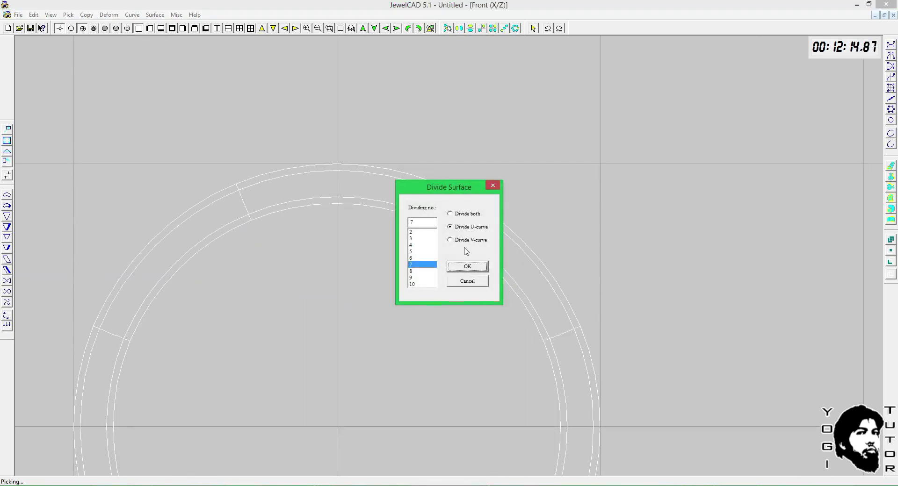
{"action": "left_click", "coordinate": [430, 239]}
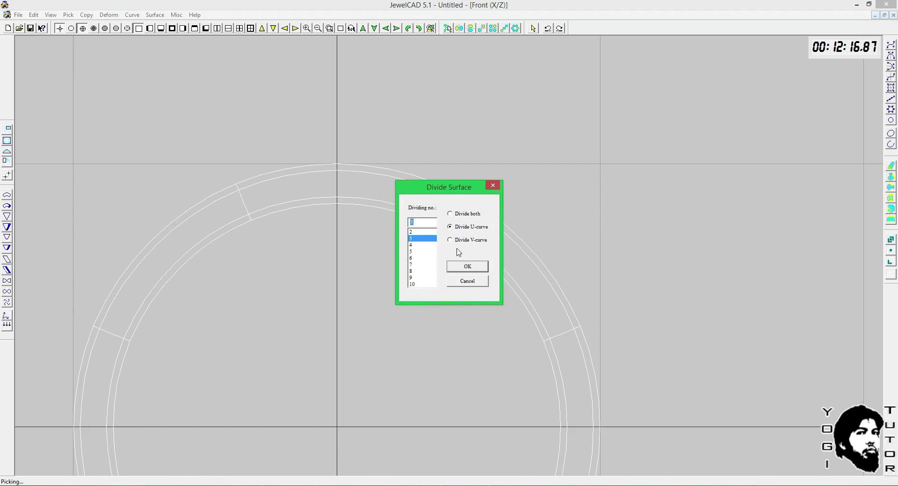
{"action": "key", "text": "Up"}
{"action": "left_click", "coordinate": [466, 266]}
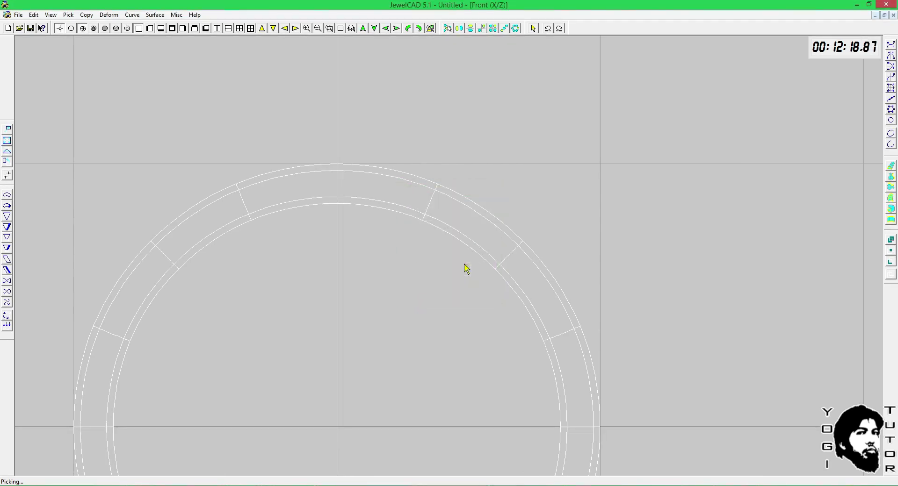
{"action": "scroll", "coordinate": [510, 220], "scroll_direction": "down", "scroll_amount": 4}
{"action": "key", "text": "F6"}
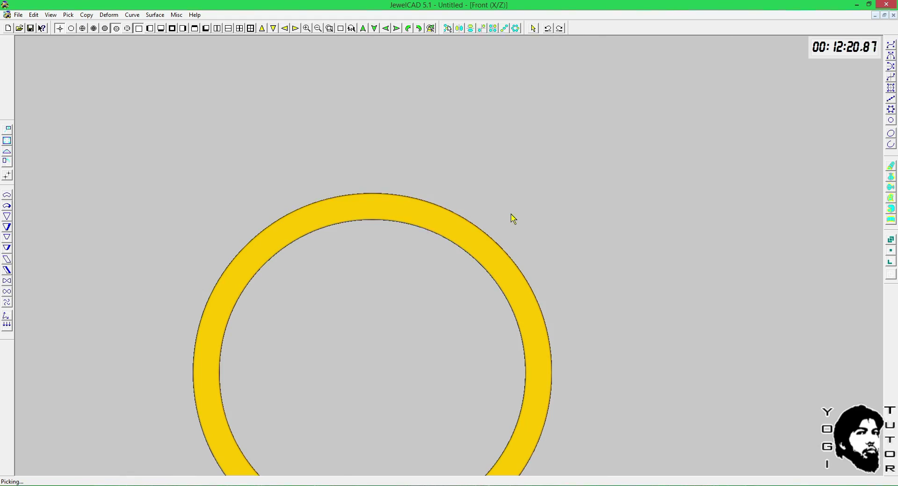
{"action": "scroll", "coordinate": [511, 214], "scroll_direction": "down", "scroll_amount": 4}
{"action": "scroll", "coordinate": [464, 264], "scroll_direction": "up", "scroll_amount": 4}
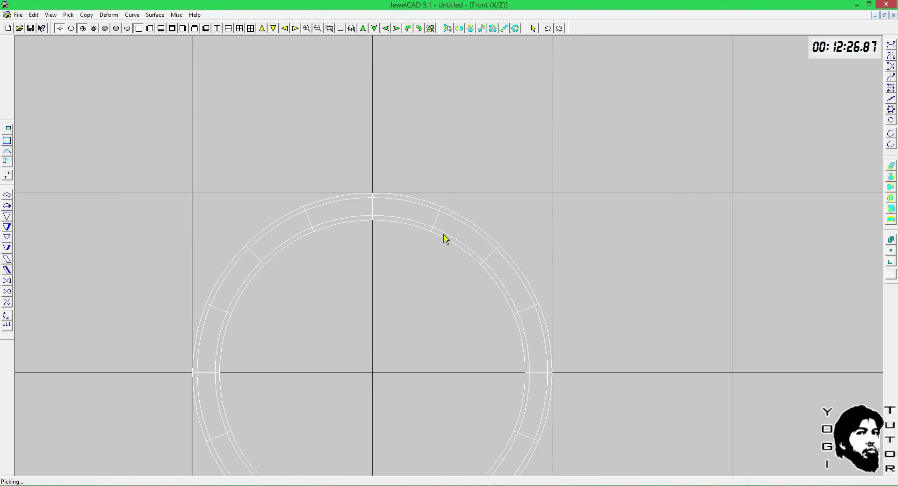
Step: Examine the divided ring's shaded edge up close and apply a Surface Step with an Increasing ratio U-Step of 3
{"action": "mouse_move", "coordinate": [461, 204]}
{"action": "left_mouse_down", "text": "ctrl"}
{"action": "mouse_move", "coordinate": [467, 189]}
{"action": "mouse_move", "coordinate": [449, 227]}
{"action": "left_mouse_up", "text": "ctrl"}
{"action": "scroll", "coordinate": [467, 189], "scroll_direction": "up", "scroll_amount": 4}
{"action": "scroll", "coordinate": [450, 223], "scroll_direction": "up", "scroll_amount": 3}
{"action": "key", "text": "F8"}
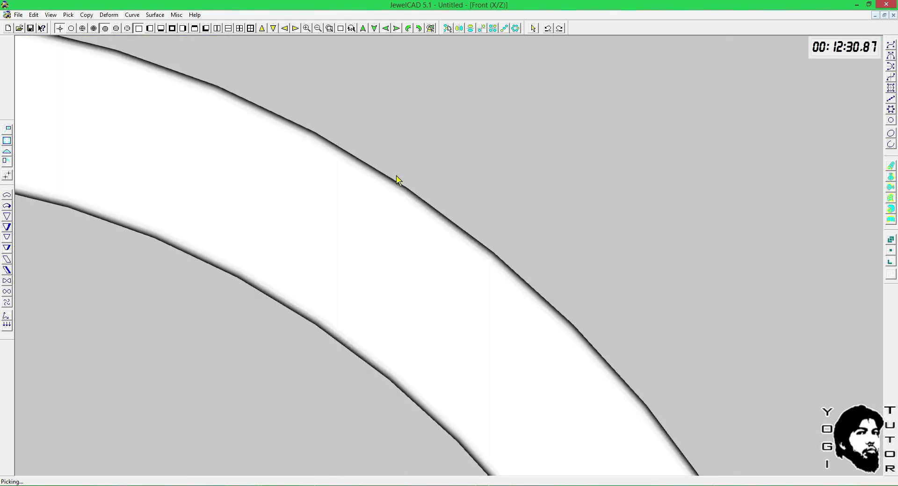
{"action": "left_click", "coordinate": [155, 15]}
{"action": "left_click", "coordinate": [162, 176]}
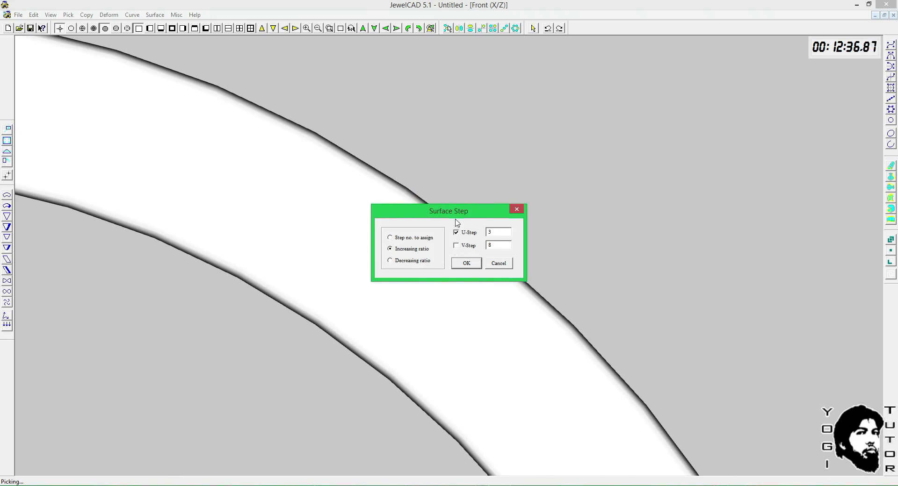
{"action": "left_click_drag", "start_coordinate": [457, 214], "coordinate": [408, 252]}
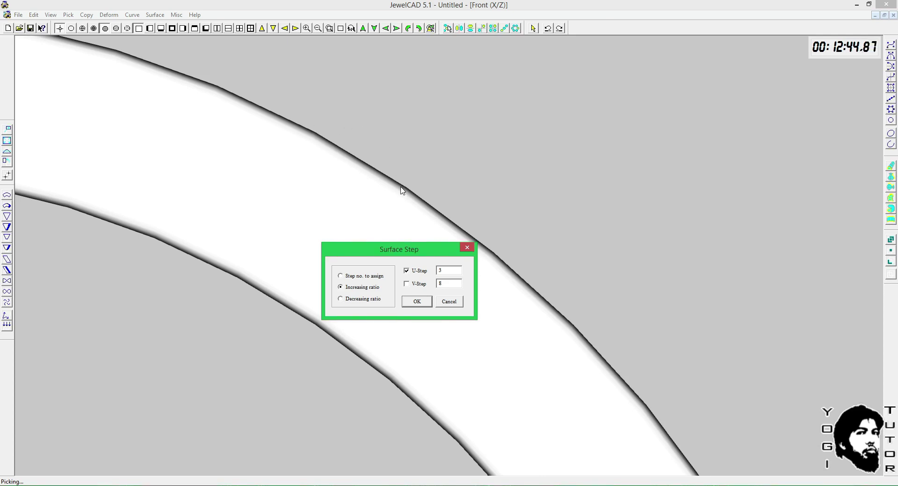
{"action": "left_click", "coordinate": [418, 302]}
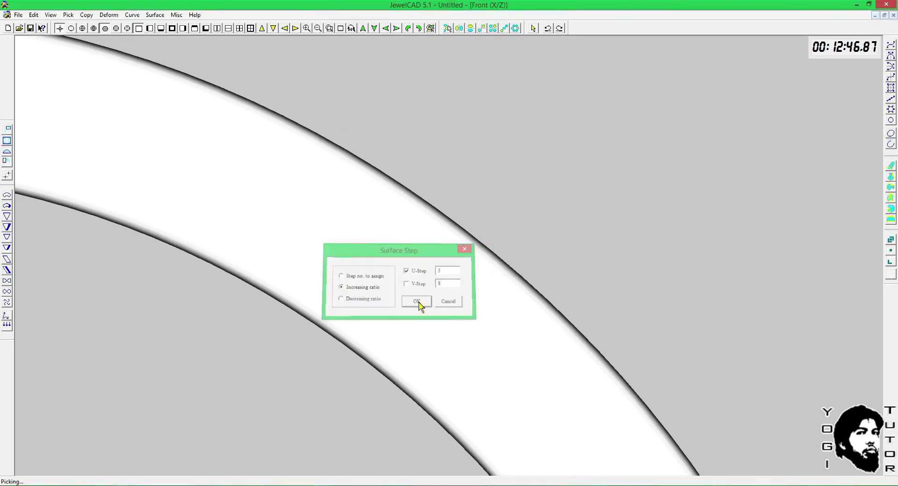
{"action": "scroll", "coordinate": [449, 230], "scroll_direction": "down", "scroll_amount": 3}
{"action": "scroll", "coordinate": [448, 225], "scroll_direction": "down", "scroll_amount": 3}
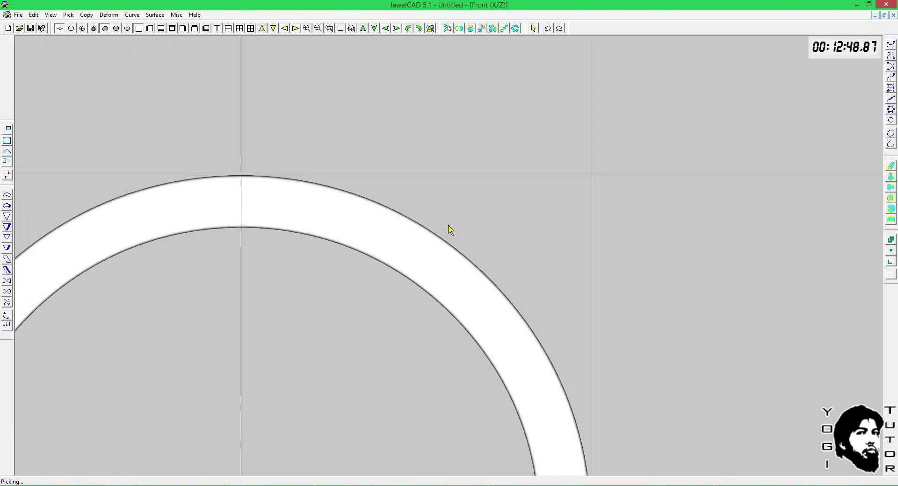
Step: Return to wireframe, delete the ring and insert a fresh 001A sample ring from the database
{"action": "key", "text": "F3"}
{"action": "scroll", "coordinate": [423, 231], "scroll_direction": "down", "scroll_amount": 5}
{"action": "middle_click_drag", "start_coordinate": [372, 233], "coordinate": [446, 169]}
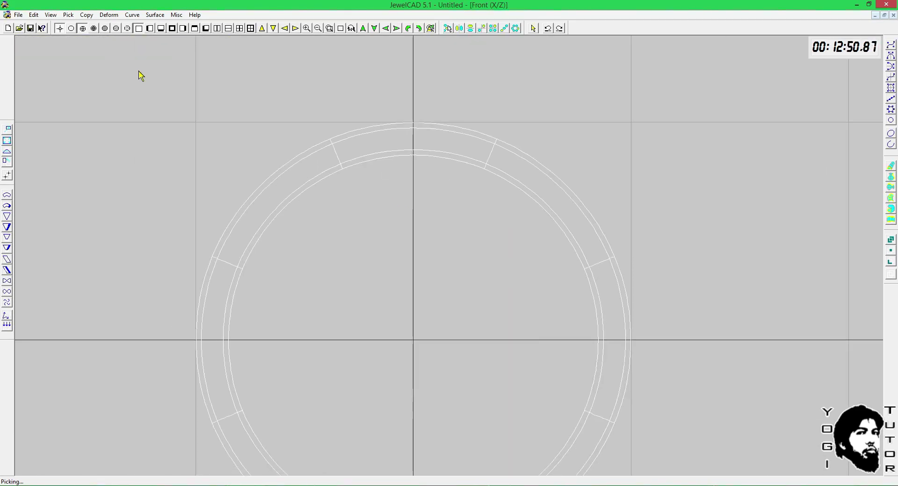
{"action": "left_click", "coordinate": [154, 14]}
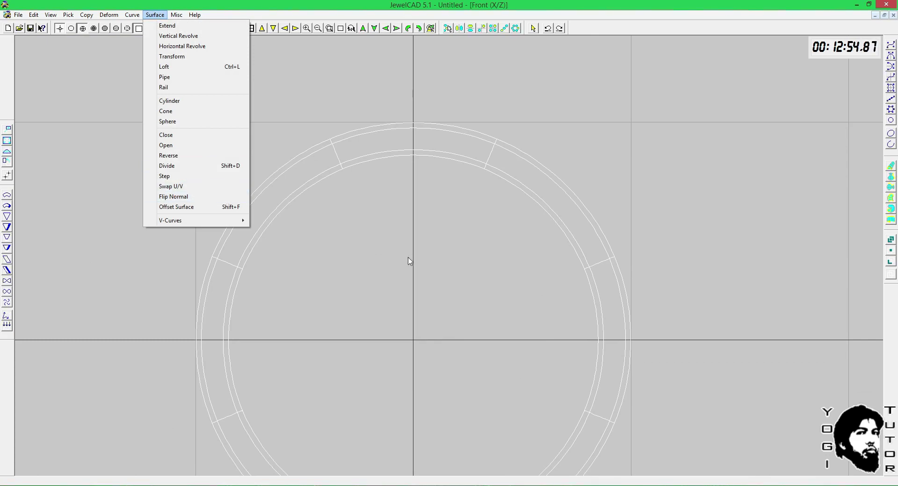
{"action": "left_click", "coordinate": [450, 263]}
{"action": "scroll", "coordinate": [453, 261], "scroll_direction": "down", "scroll_amount": 2}
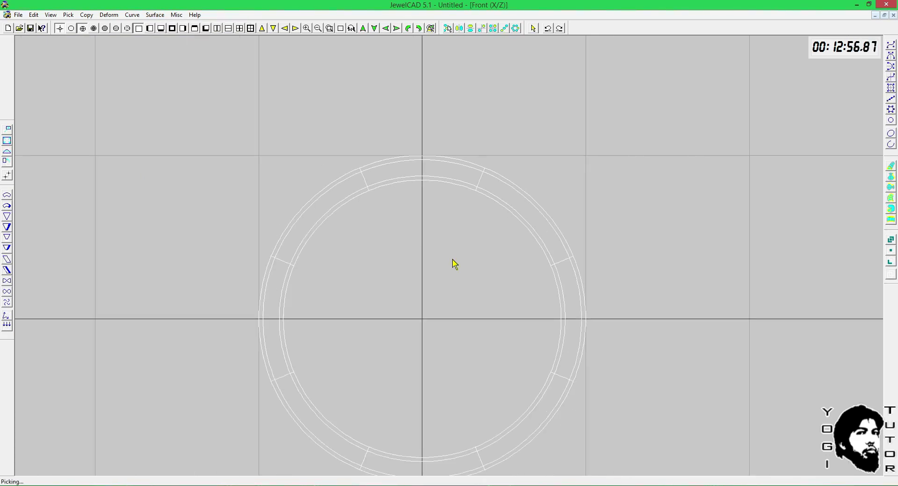
{"action": "key", "text": "Delete"}
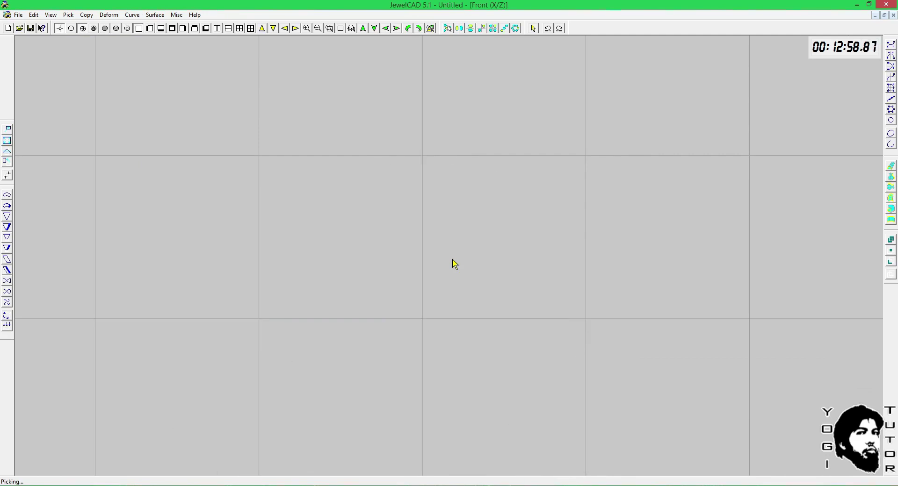
{"action": "scroll", "coordinate": [453, 259], "scroll_direction": "down", "scroll_amount": 1}
{"action": "key", "text": "ctrl+d"}
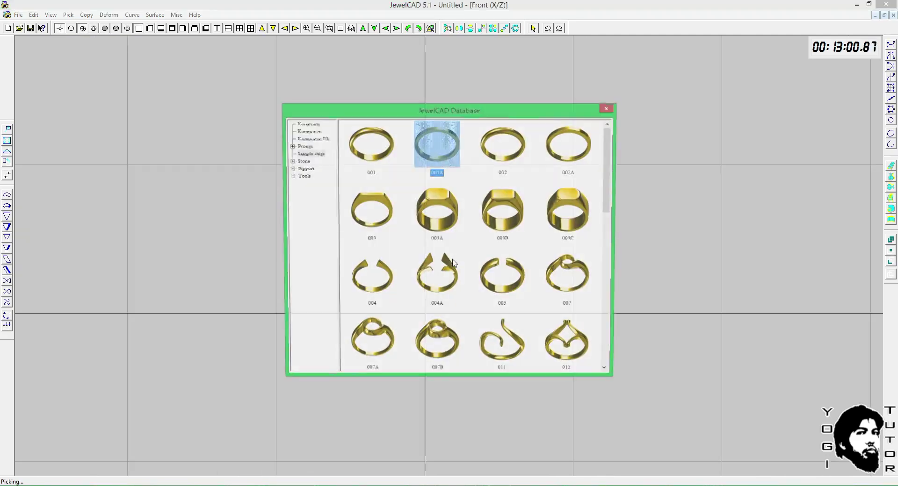
{"action": "double_click", "coordinate": [440, 154]}
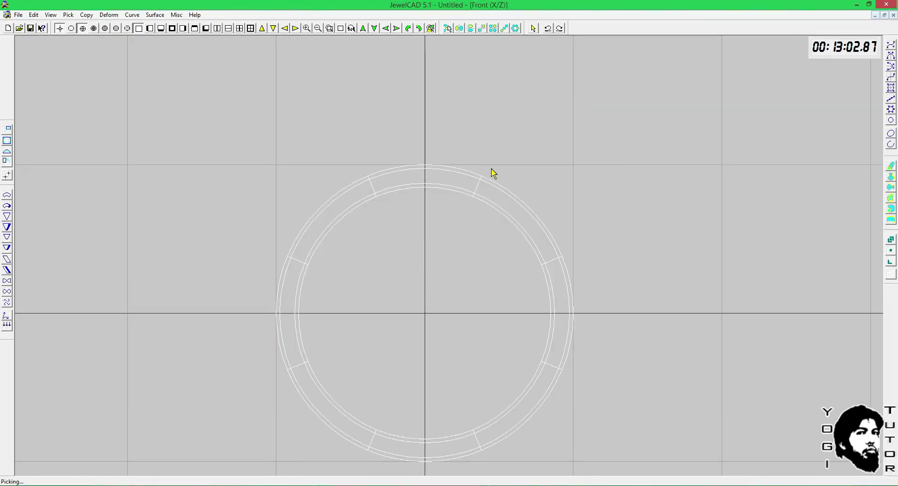
Step: Open the ring's closed surface and check the gap in 3D and front views
{"action": "left_click", "coordinate": [155, 14]}
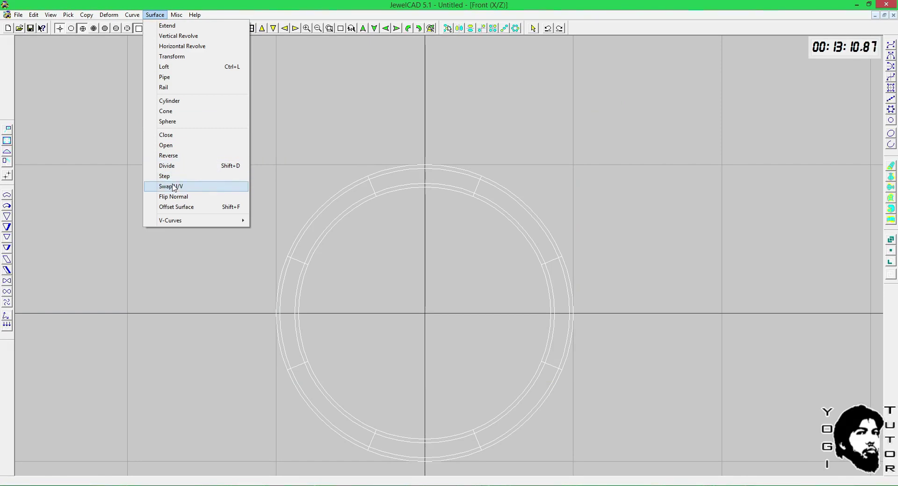
{"action": "left_click", "coordinate": [184, 145]}
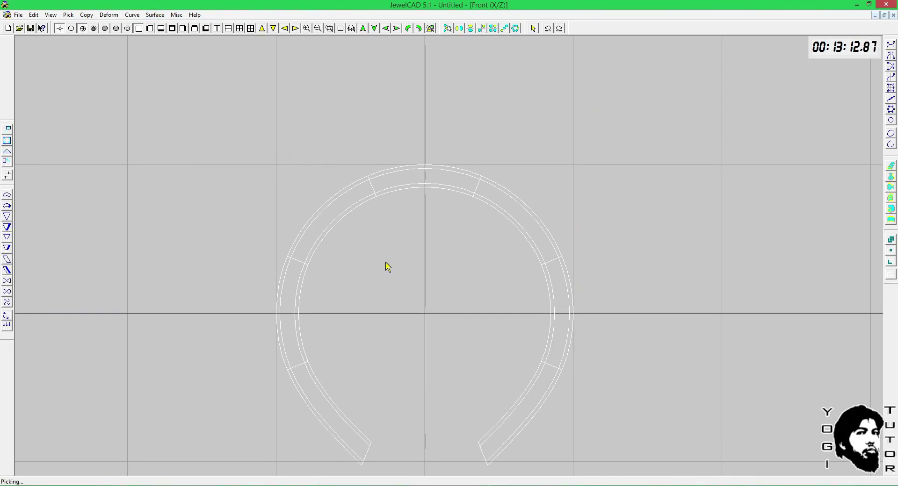
{"action": "left_click_drag", "start_coordinate": [400, 284], "coordinate": [372, 201], "text": "ctrl"}
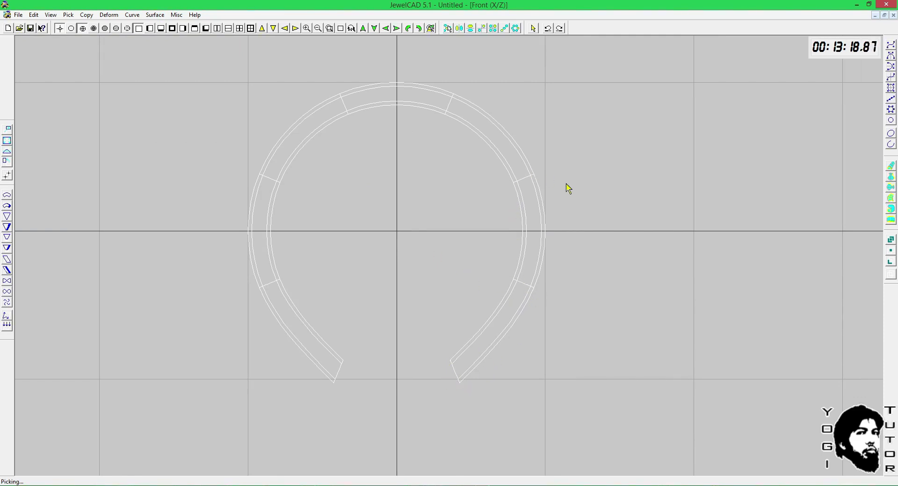
{"action": "left_click_drag", "start_coordinate": [566, 183], "coordinate": [573, 190], "text": "shift"}
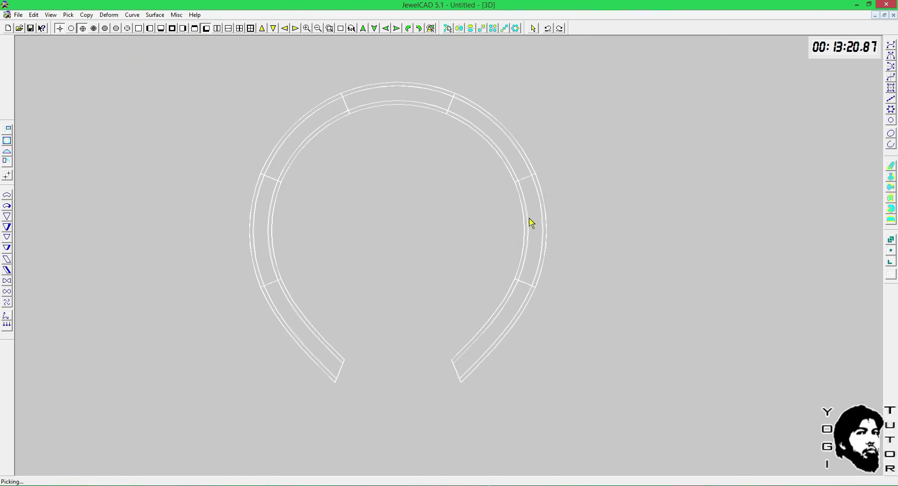
{"action": "key", "text": "F5"}
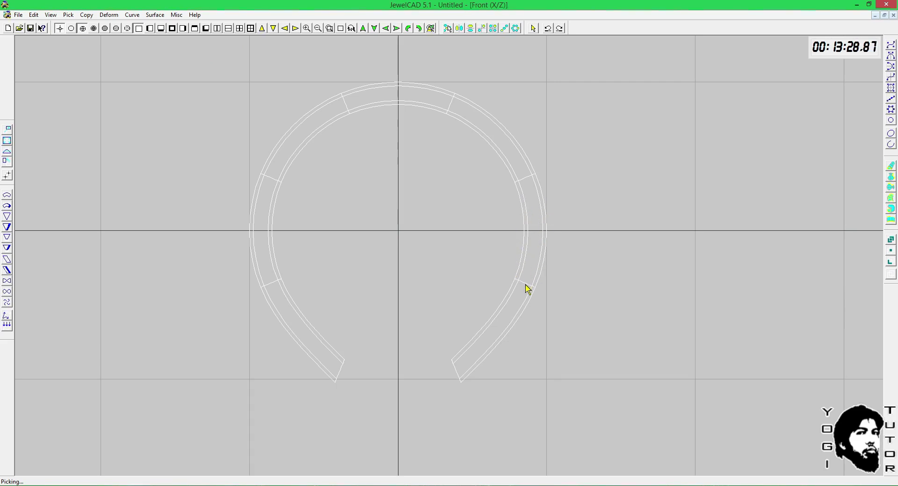
Step: Apply Swap U/V to the opened ring's surface
{"action": "left_click", "coordinate": [154, 14]}
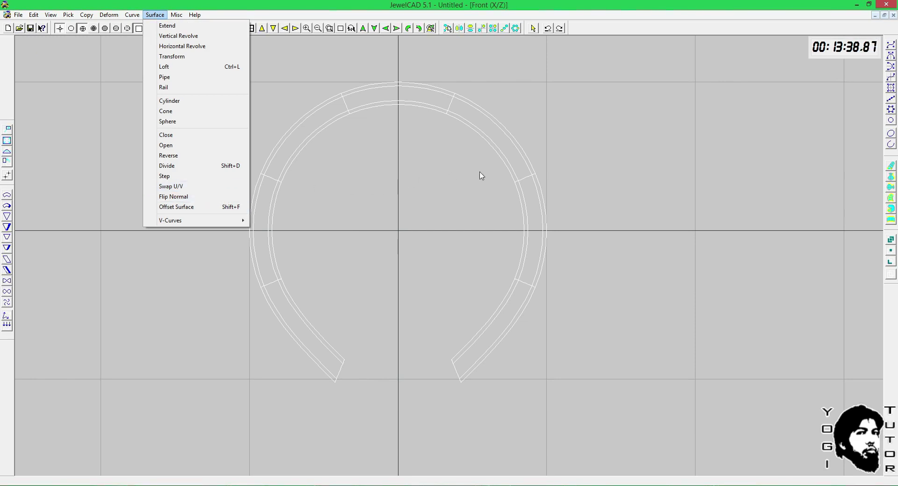
{"action": "left_click", "coordinate": [502, 192]}
{"action": "scroll", "coordinate": [566, 168], "scroll_direction": "up", "scroll_amount": 3}
{"action": "scroll", "coordinate": [566, 168], "scroll_direction": "up", "scroll_amount": 4}
{"action": "middle_click_drag", "start_coordinate": [528, 194], "coordinate": [389, 301]}
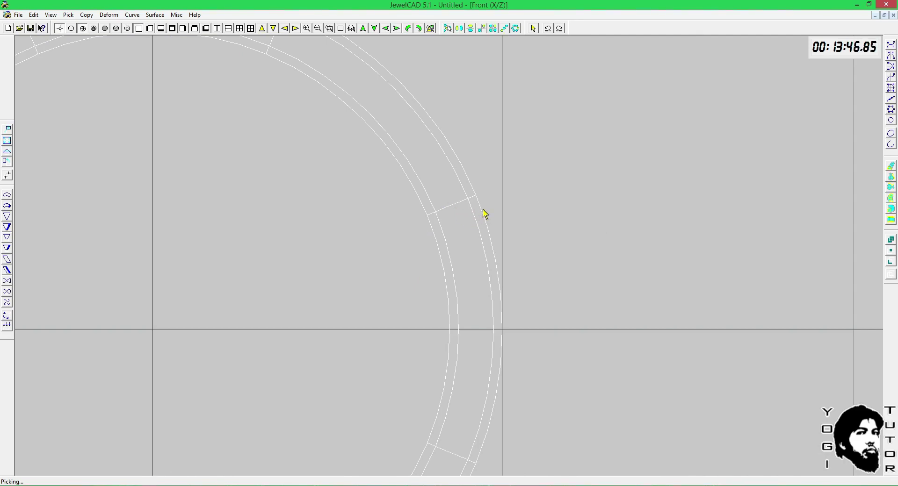
{"action": "left_click", "coordinate": [155, 15]}
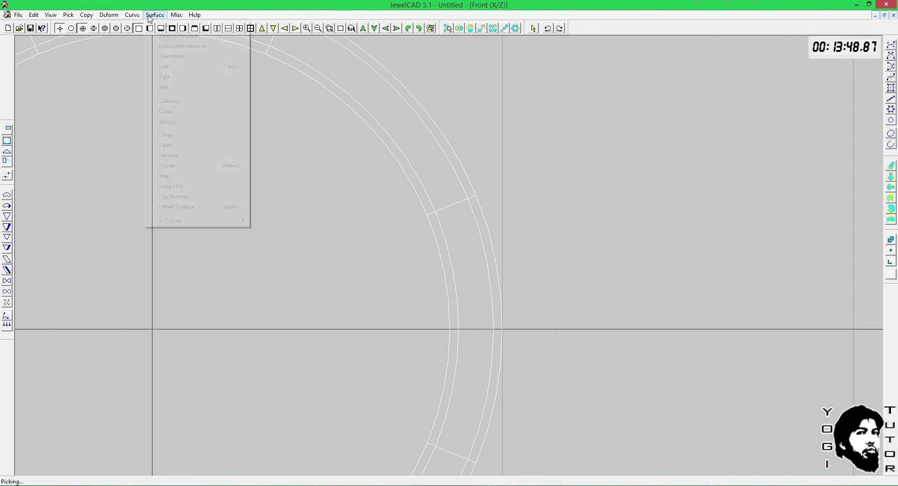
{"action": "left_click", "coordinate": [201, 187]}
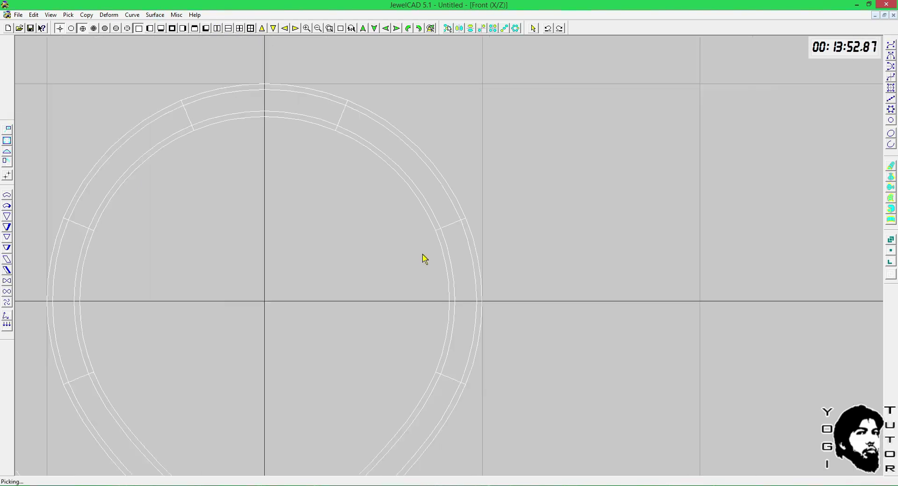
Step: Inspect the opened ring's wireframe curves in 3D and front views
{"action": "middle_click_drag", "start_coordinate": [419, 243], "coordinate": [213, 233]}
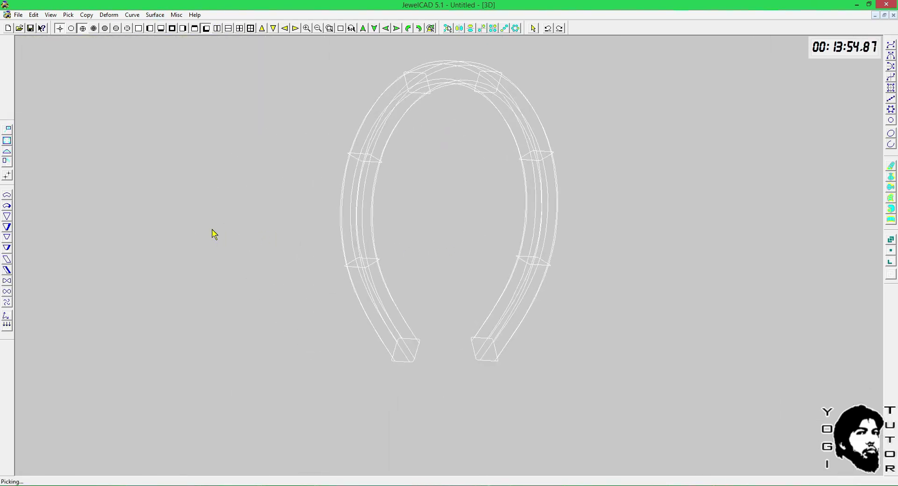
{"action": "key", "text": "F3"}
{"action": "key", "text": "F2"}
{"action": "key", "text": "F5"}
{"action": "middle_click_drag", "start_coordinate": [539, 168], "coordinate": [508, 214]}
{"action": "scroll", "coordinate": [508, 215], "scroll_direction": "up", "scroll_amount": 1}
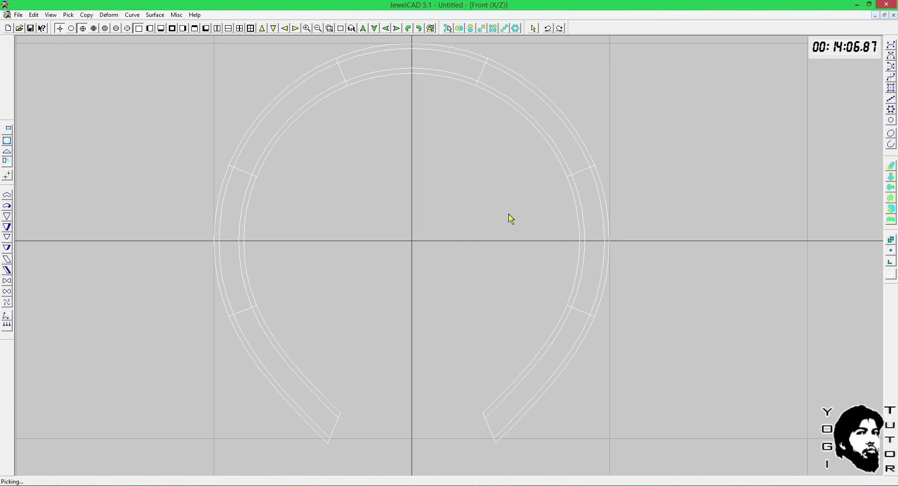
Step: Display the opened ring shaded in 3D and flip its surface normals
{"action": "left_click", "coordinate": [155, 15]}
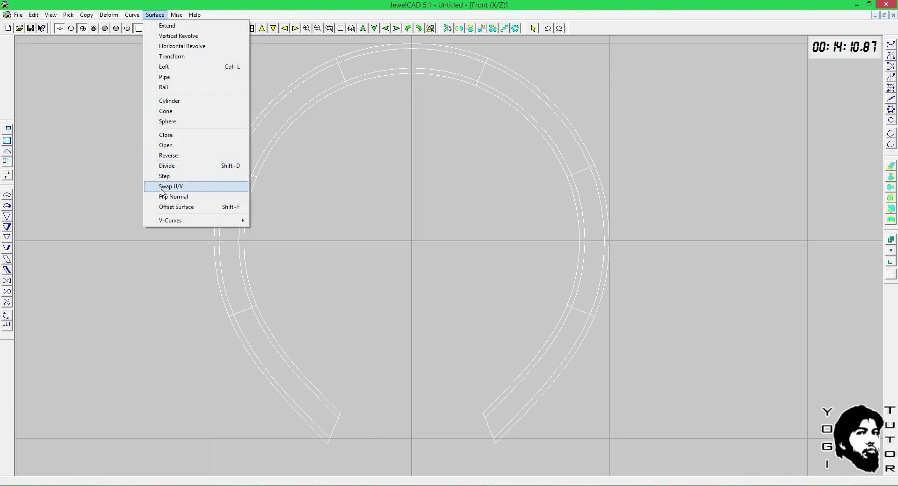
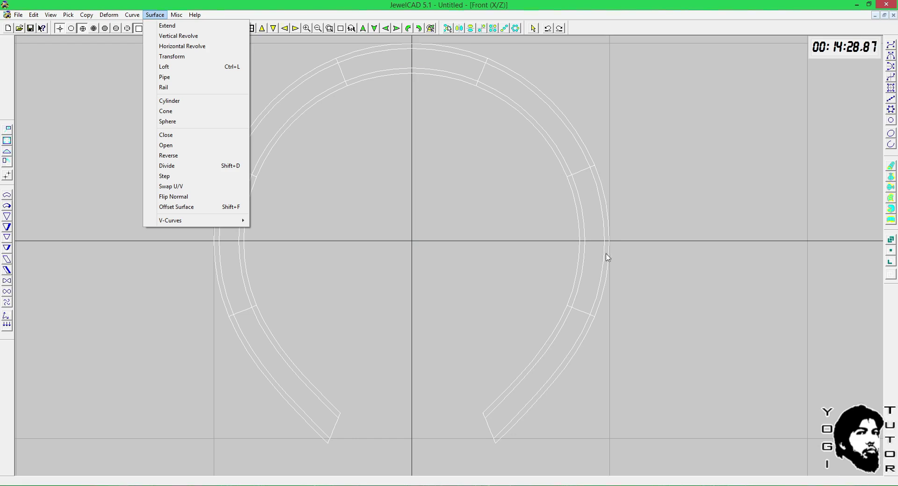
{"action": "left_click", "coordinate": [357, 202]}
{"action": "scroll", "coordinate": [353, 226], "scroll_direction": "down", "scroll_amount": 4}
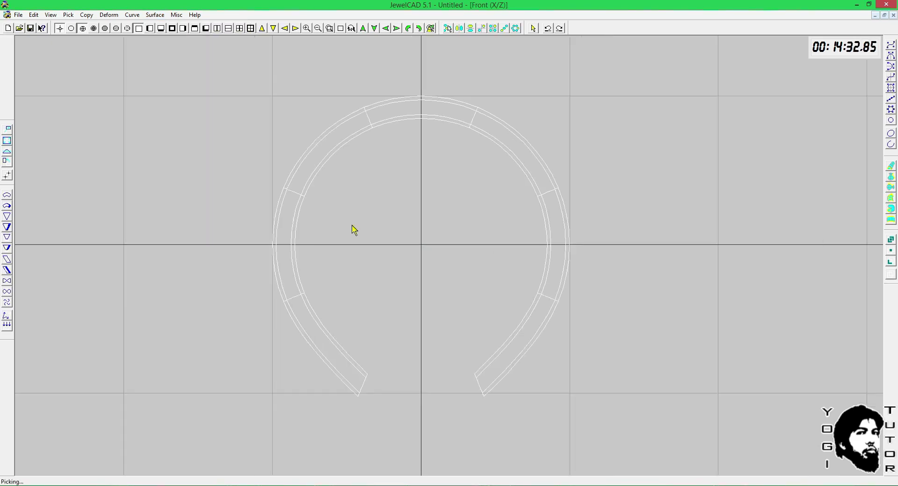
{"action": "key", "text": "F7"}
{"action": "middle_click_drag", "start_coordinate": [346, 260], "coordinate": [290, 170]}
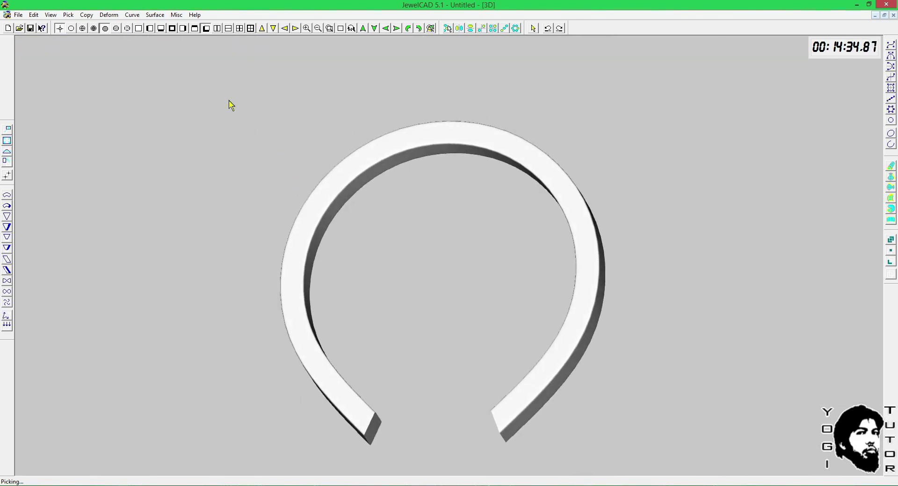
{"action": "left_click", "coordinate": [146, 15]}
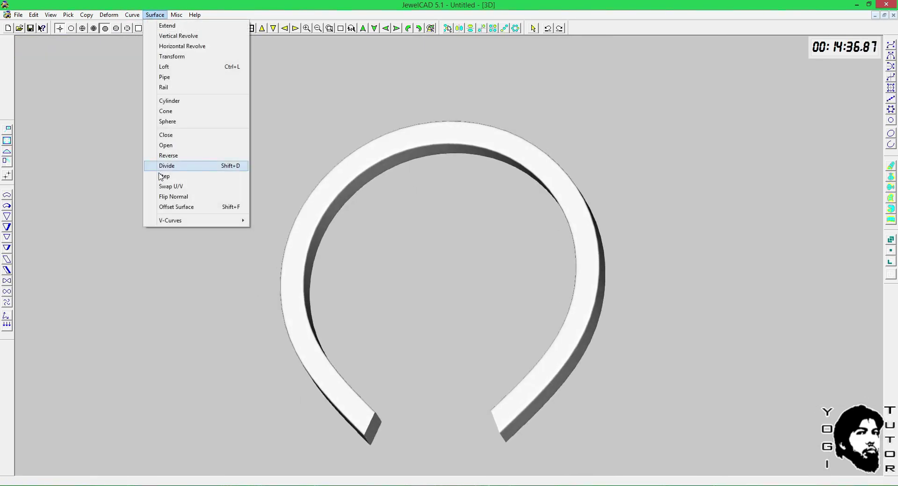
{"action": "left_click", "coordinate": [176, 196]}
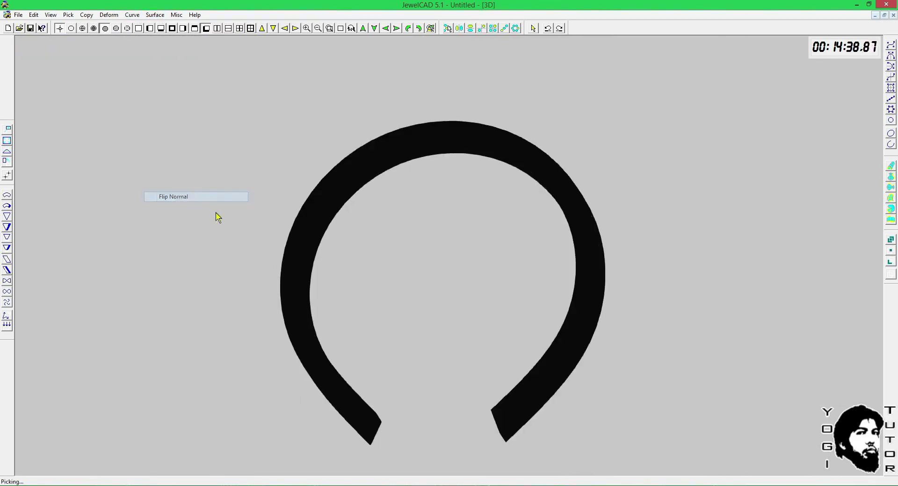
{"action": "scroll", "coordinate": [532, 280], "scroll_direction": "down", "scroll_amount": 1}
{"action": "scroll", "coordinate": [532, 280], "scroll_direction": "up", "scroll_amount": 1}
{"action": "middle_click_drag", "start_coordinate": [533, 281], "coordinate": [474, 303]}
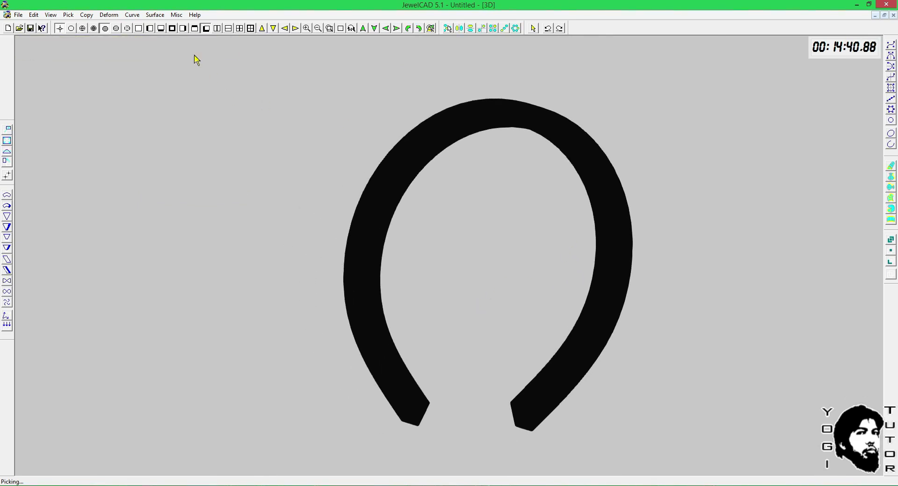
Step: Close the opened ring's surface and view the shaded result from several 3D angles
{"action": "left_click", "coordinate": [154, 15]}
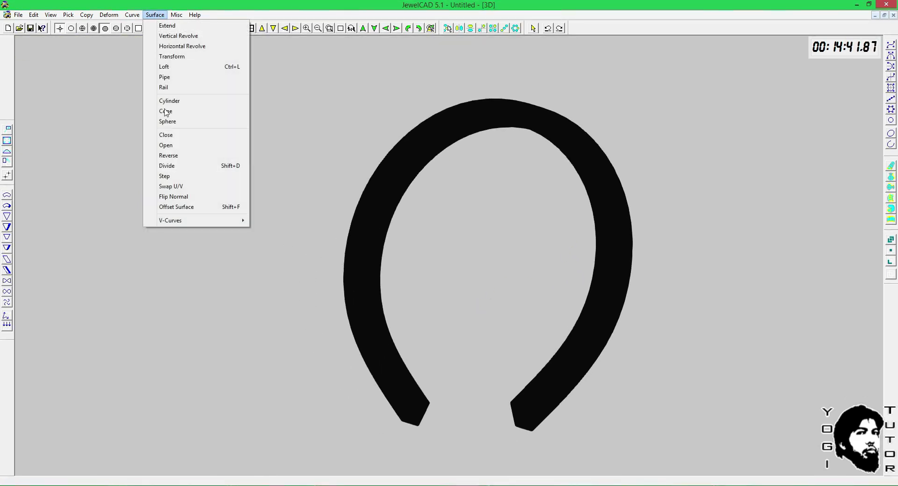
{"action": "left_click", "coordinate": [181, 137]}
{"action": "scroll", "coordinate": [333, 204], "scroll_direction": "down", "scroll_amount": 1}
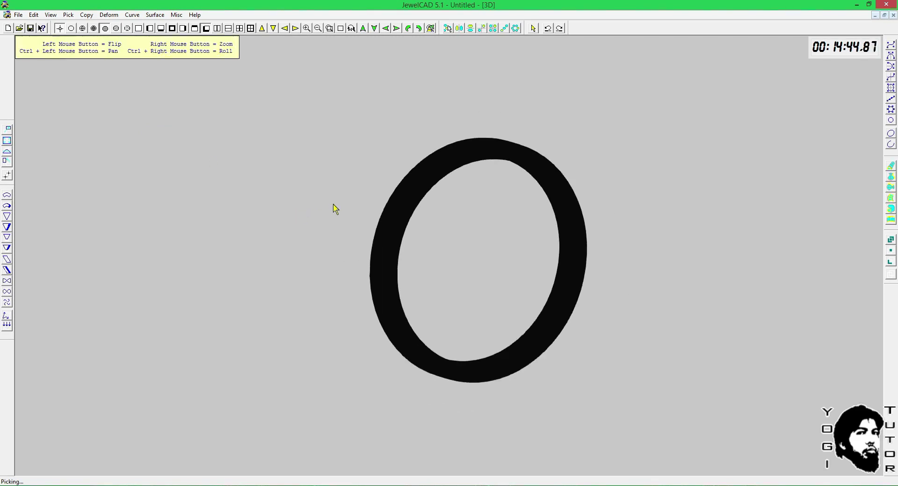
{"action": "left_click_drag", "start_coordinate": [333, 204], "coordinate": [239, 175], "text": "ctrl"}
{"action": "mouse_move", "coordinate": [721, 294]}
{"action": "left_mouse_down"}
{"action": "mouse_move", "coordinate": [467, 237]}
{"action": "mouse_move", "coordinate": [484, 264]}
{"action": "mouse_move", "coordinate": [655, 268]}
{"action": "left_mouse_up"}
{"action": "scroll", "coordinate": [467, 238], "scroll_direction": "up", "scroll_amount": 1}
{"action": "key", "text": "F7"}
{"action": "key", "text": "F6"}
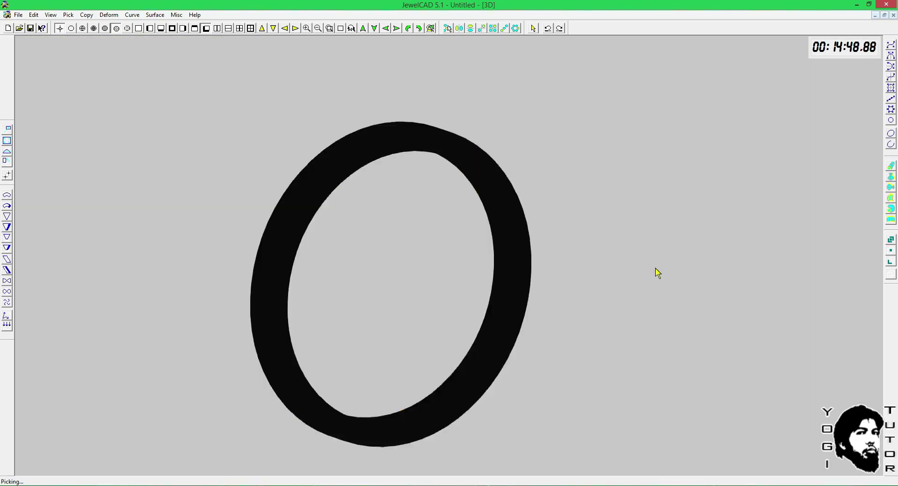
{"action": "right_click_drag", "start_coordinate": [658, 273], "coordinate": [440, 309]}
{"action": "scroll", "coordinate": [489, 174], "scroll_direction": "up", "scroll_amount": 1}
{"action": "middle_click_drag", "start_coordinate": [489, 174], "coordinate": [469, 208]}
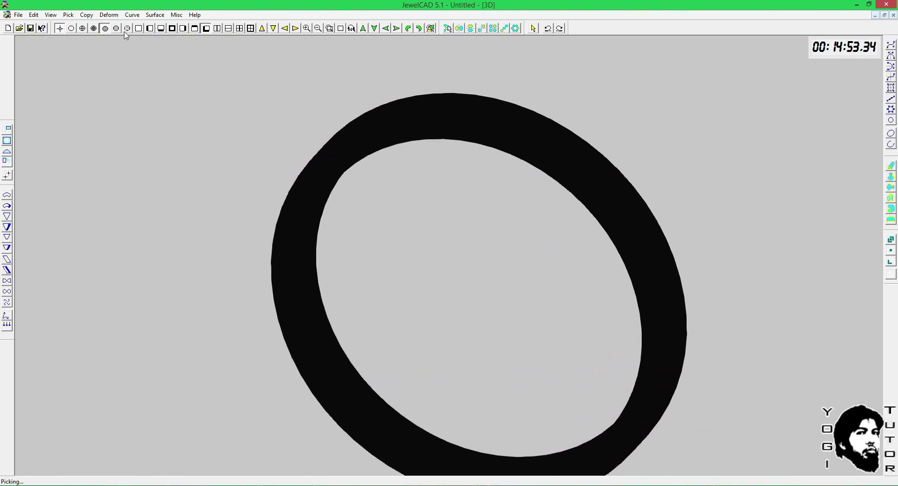
Step: Flip the closed ring's surface normals back to face outward
{"action": "left_click", "coordinate": [155, 15]}
{"action": "left_click", "coordinate": [180, 197]}
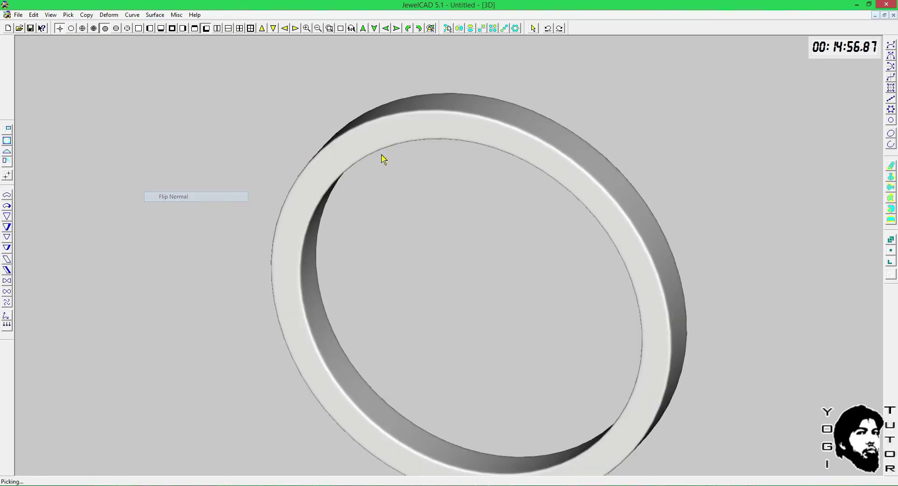
{"action": "scroll", "coordinate": [419, 187], "scroll_direction": "down", "scroll_amount": 4}
Step: Show the ring in wireframe from the top view and deselect it
{"action": "key", "text": "F3"}
{"action": "key", "text": "F6"}
{"action": "left_click", "coordinate": [513, 146]}
{"action": "scroll", "coordinate": [834, 111], "scroll_direction": "down", "scroll_amount": 1}
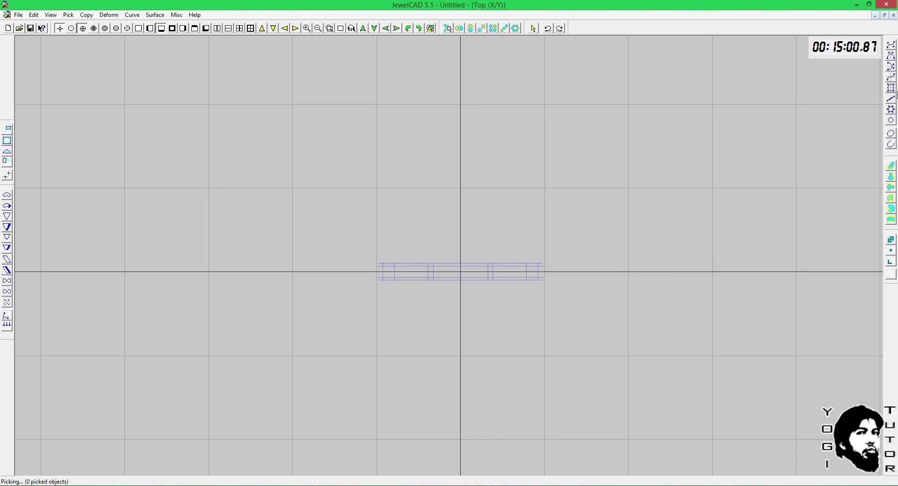
Step: Draw an open arch-shaped vertical-mirror curve inside the ring in the front view, with its ends at about X 4.95, Z -1.55
{"action": "left_click", "coordinate": [891, 69]}
{"action": "key", "text": "F6"}
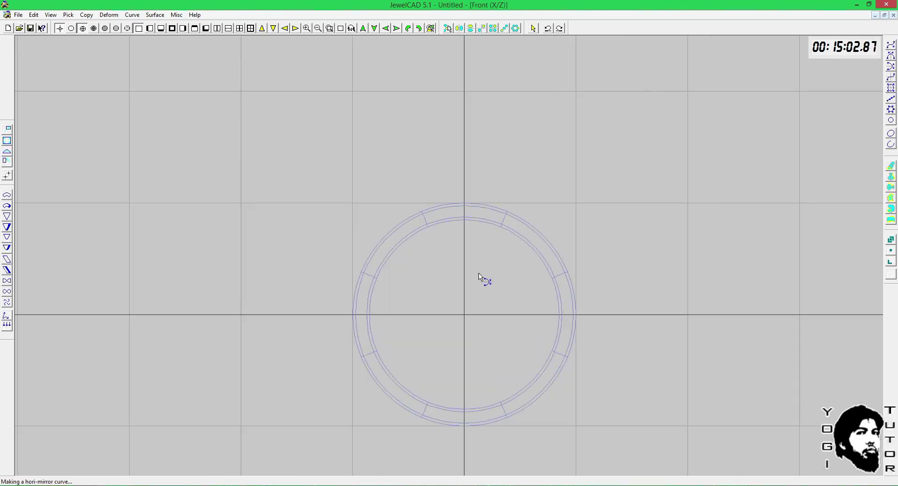
{"action": "left_click", "coordinate": [523, 238]}
{"action": "right_click", "coordinate": [524, 395]}
{"action": "left_click", "coordinate": [891, 57]}
{"action": "left_click", "coordinate": [525, 330]}
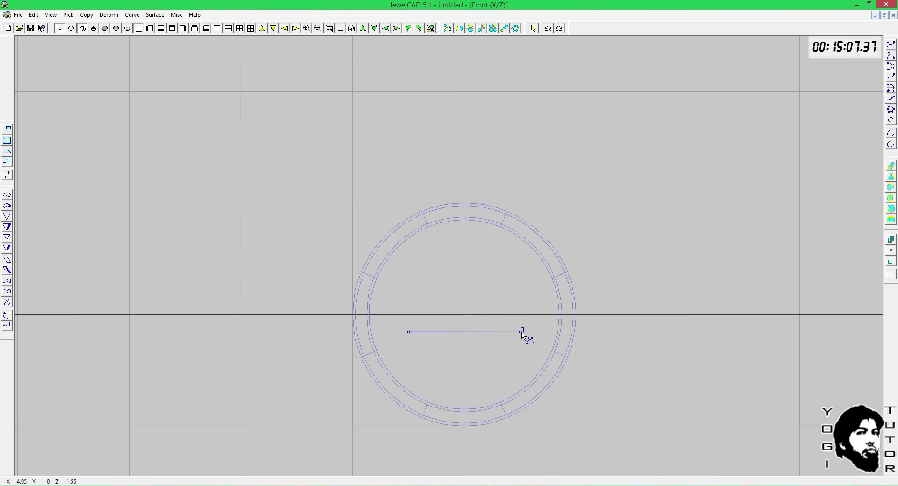
{"action": "right_click", "coordinate": [512, 268]}
Step: Extend the arch curve into a surface with Extend Number 2 and distance 4.5, and view it shaded from several 3D angles
{"action": "key", "text": "F7"}
{"action": "key", "text": "alt+s"}
{"action": "key", "text": "e"}
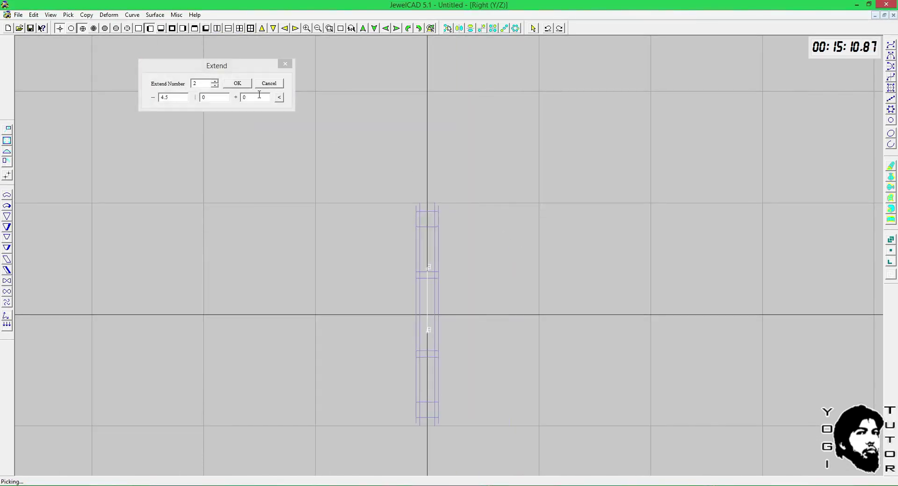
{"action": "left_click", "coordinate": [242, 84]}
{"action": "key", "text": "F4"}
{"action": "left_click", "coordinate": [205, 28]}
{"action": "mouse_move", "coordinate": [276, 59]}
{"action": "middle_mouse_down"}
{"action": "mouse_move", "coordinate": [445, 321]}
{"action": "mouse_move", "coordinate": [483, 275]}
{"action": "mouse_move", "coordinate": [419, 202]}
{"action": "middle_mouse_up"}
{"action": "right_click_drag", "start_coordinate": [420, 205], "coordinate": [409, 210]}
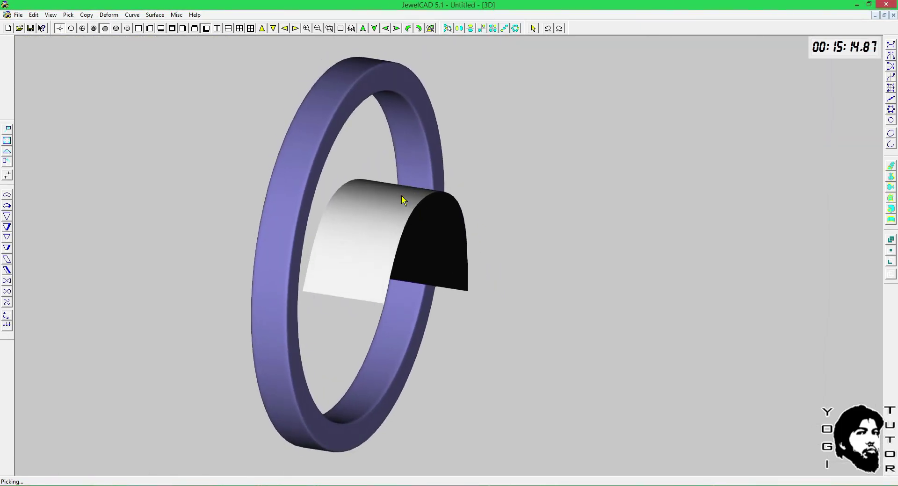
{"action": "right_click_drag", "start_coordinate": [377, 237], "coordinate": [497, 131]}
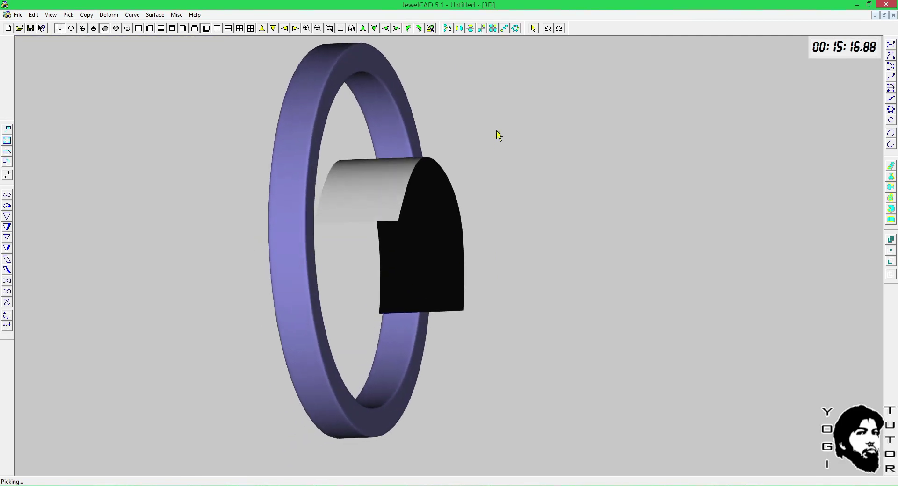
{"action": "right_click_drag", "start_coordinate": [422, 259], "coordinate": [429, 133]}
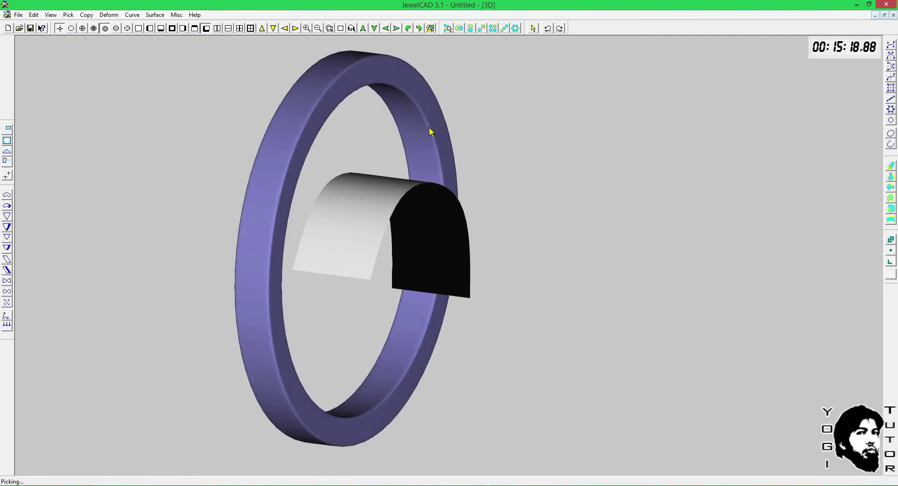
Step: Swap the arch surface's U and V directions and inspect it in 3D as wireframe and shaded
{"action": "left_click", "coordinate": [155, 15]}
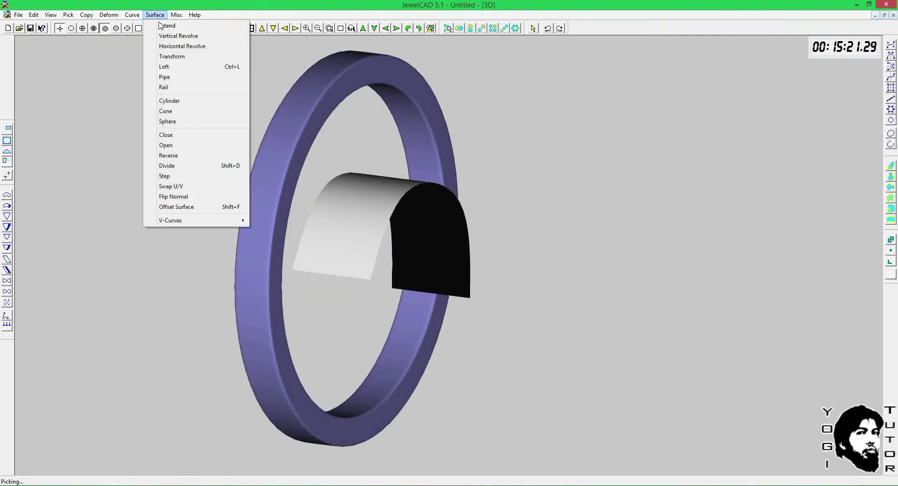
{"action": "left_click", "coordinate": [181, 187]}
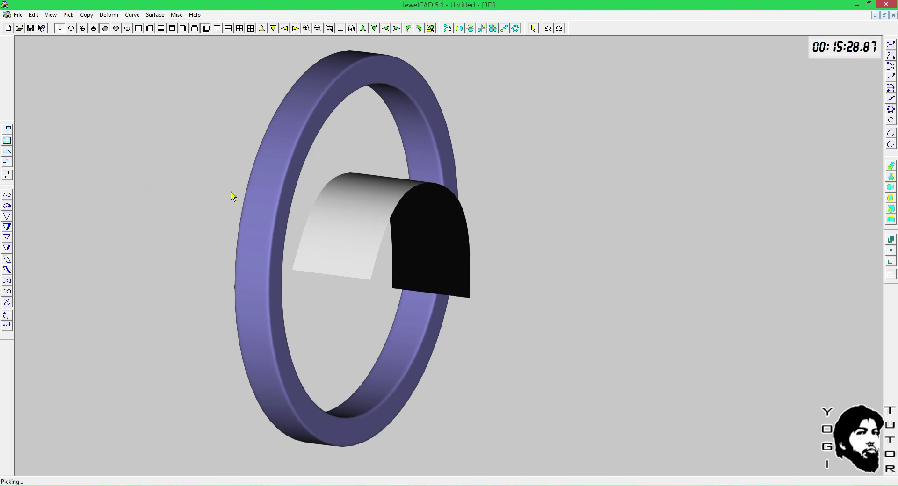
{"action": "scroll", "coordinate": [231, 192], "scroll_direction": "down", "scroll_amount": 1}
{"action": "mouse_move", "coordinate": [218, 225]}
{"action": "middle_mouse_down"}
{"action": "mouse_move", "coordinate": [571, 253]}
{"action": "mouse_move", "coordinate": [549, 218]}
{"action": "mouse_move", "coordinate": [486, 258]}
{"action": "middle_mouse_up"}
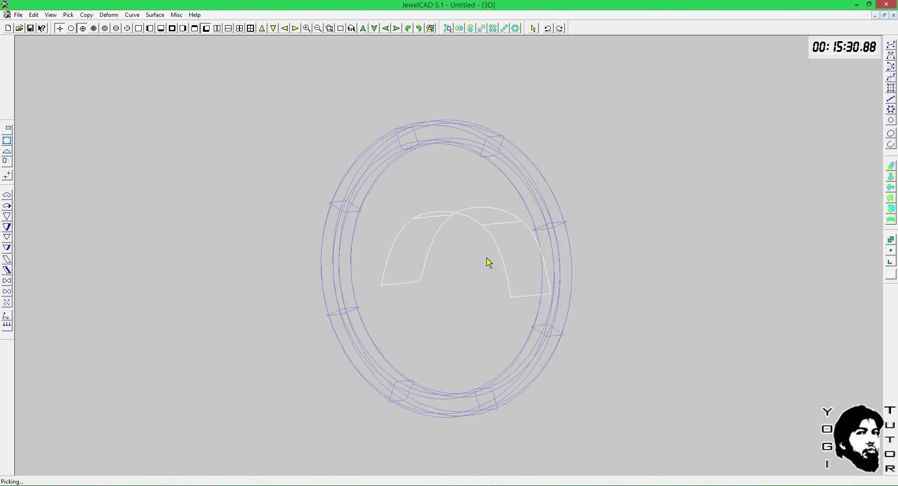
{"action": "mouse_move", "coordinate": [489, 262]}
{"action": "right_mouse_down"}
{"action": "mouse_move", "coordinate": [437, 251]}
{"action": "mouse_move", "coordinate": [520, 255]}
{"action": "mouse_move", "coordinate": [533, 198]}
{"action": "mouse_move", "coordinate": [456, 206]}
{"action": "mouse_move", "coordinate": [406, 229]}
{"action": "right_mouse_up"}
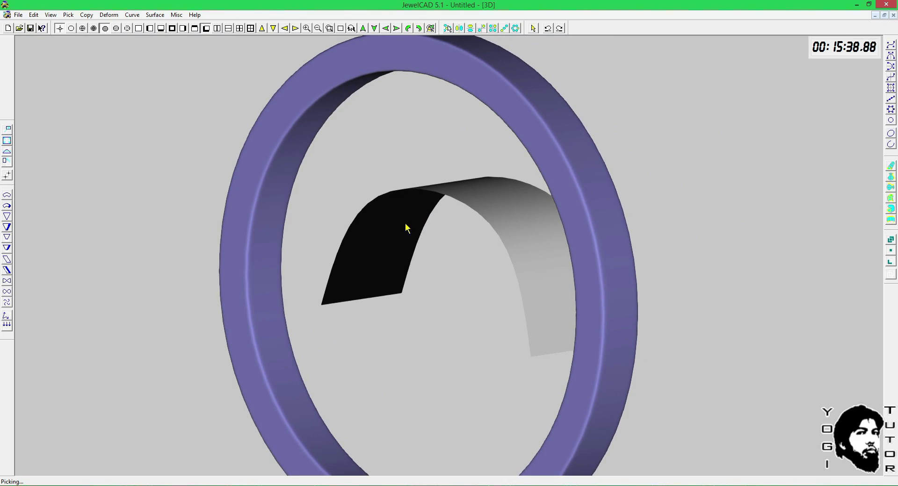
Step: Delete the arch surface and select the ring in the front view
{"action": "key", "text": "Delete"}
{"action": "scroll", "coordinate": [405, 223], "scroll_direction": "down", "scroll_amount": 3}
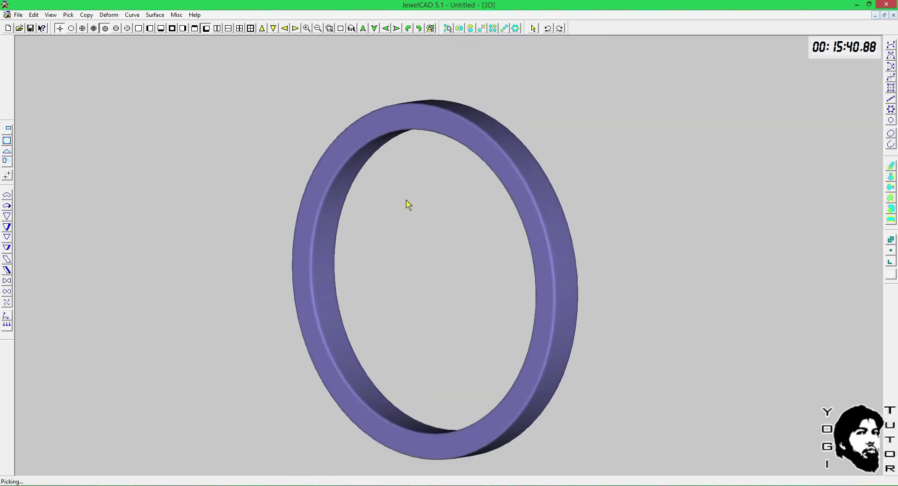
{"action": "left_click", "coordinate": [158, 19]}
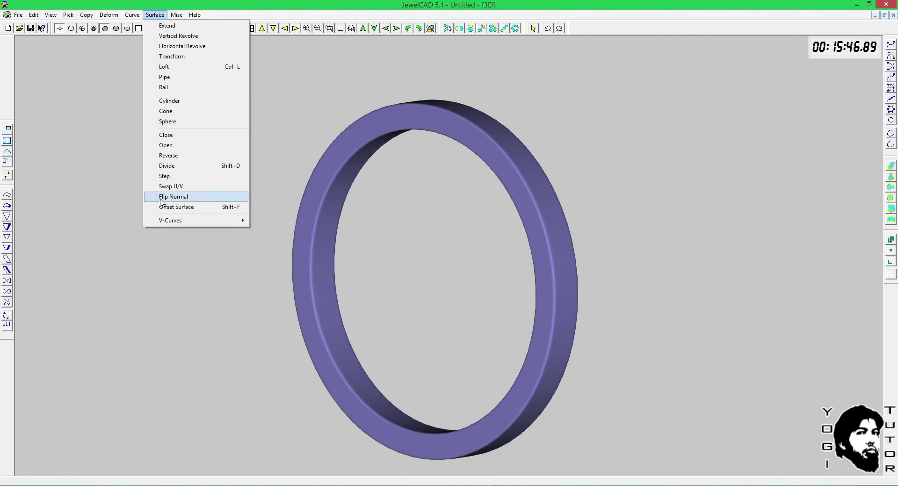
{"action": "left_click", "coordinate": [162, 196]}
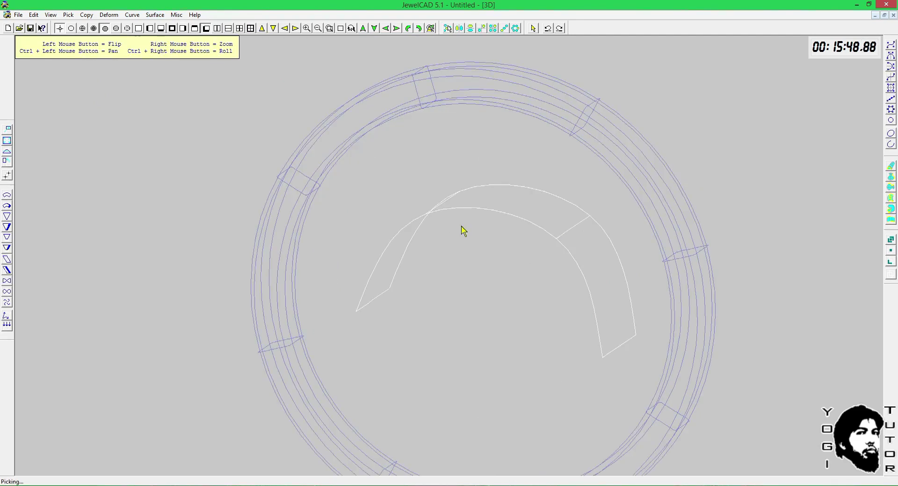
{"action": "left_click_drag", "start_coordinate": [538, 139], "coordinate": [450, 191]}
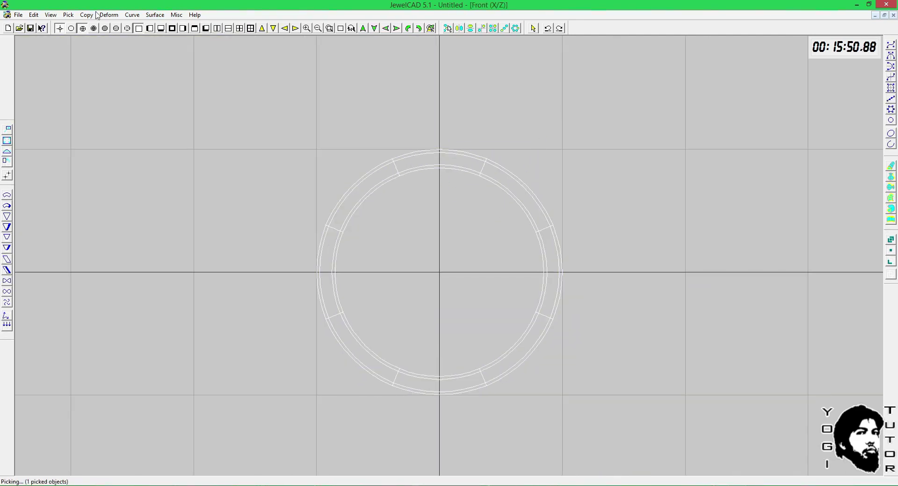
{"action": "left_click", "coordinate": [156, 15]}
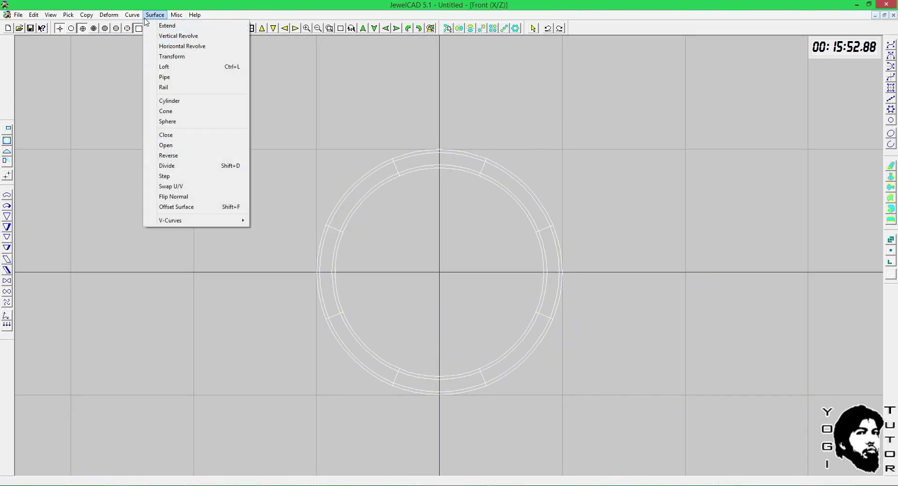
{"action": "mouse_move", "coordinate": [134, 16]}
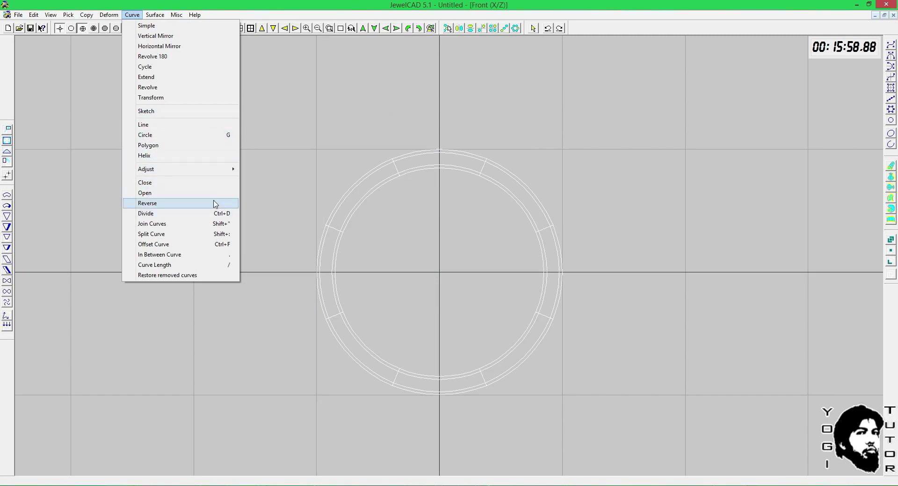
{"action": "left_click", "coordinate": [154, 203]}
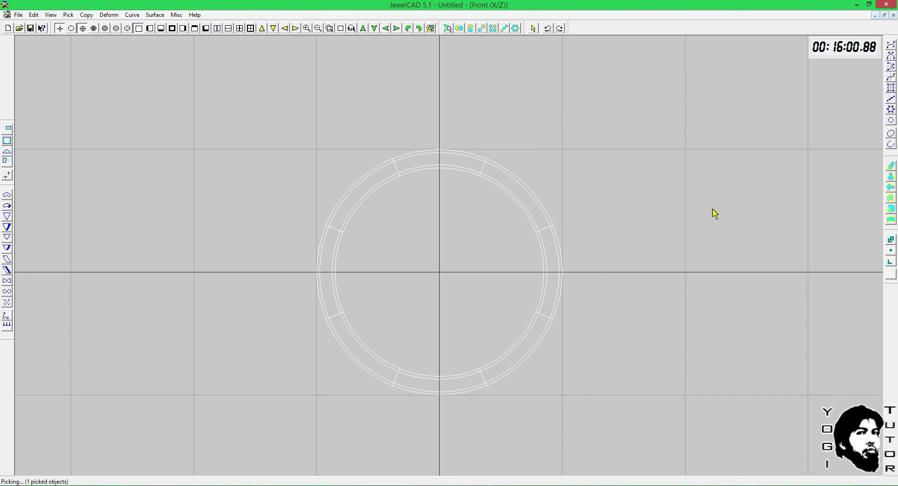
Step: Create a circle of diameter 1 with 9 CVs at the origin, enlarge it, and clear the selection
{"action": "key", "text": "c"}
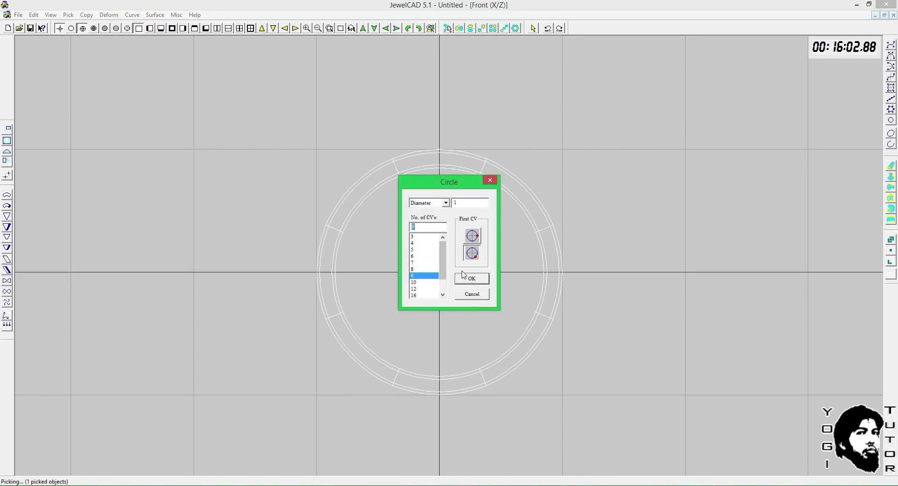
{"action": "left_click", "coordinate": [465, 278]}
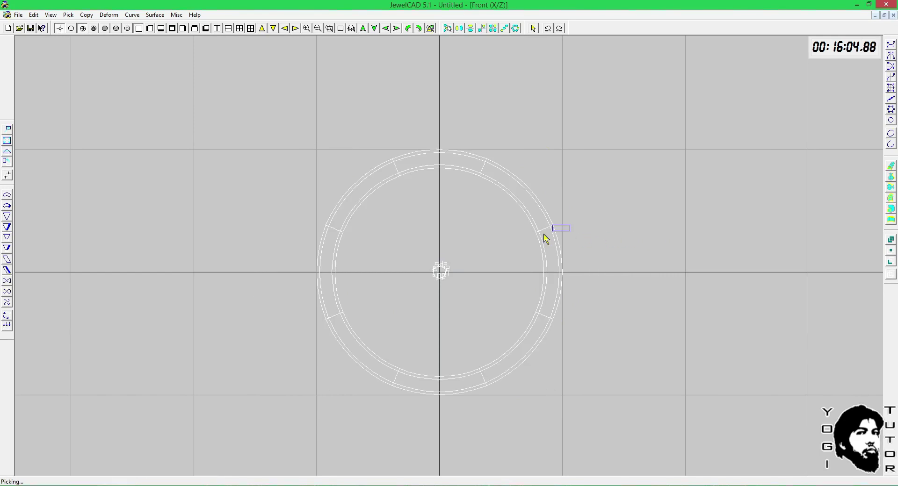
{"action": "left_click_drag", "start_coordinate": [516, 231], "coordinate": [674, 217]}
{"action": "key", "text": "space"}
{"action": "left_click", "coordinate": [568, 181]}
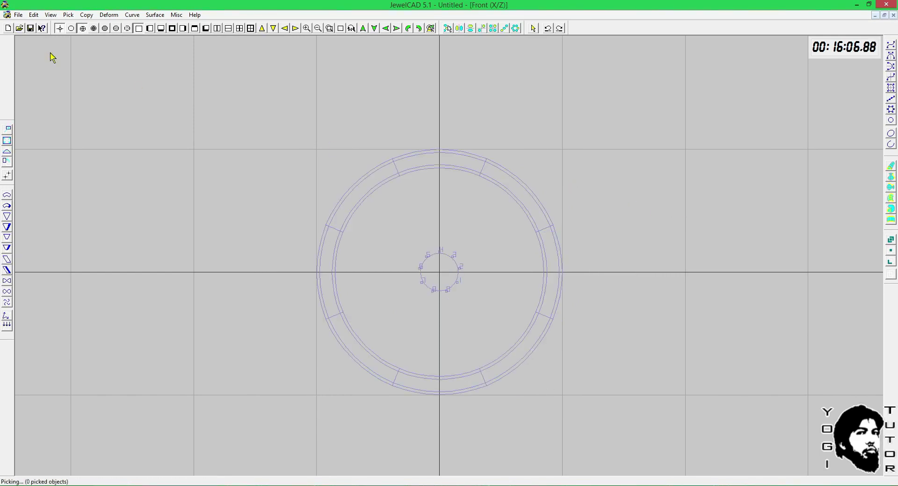
Step: Offset the small circle by a radius of 1 on both sides and examine the concentric curves up close
{"action": "left_click_drag", "start_coordinate": [393, 207], "coordinate": [438, 305]}
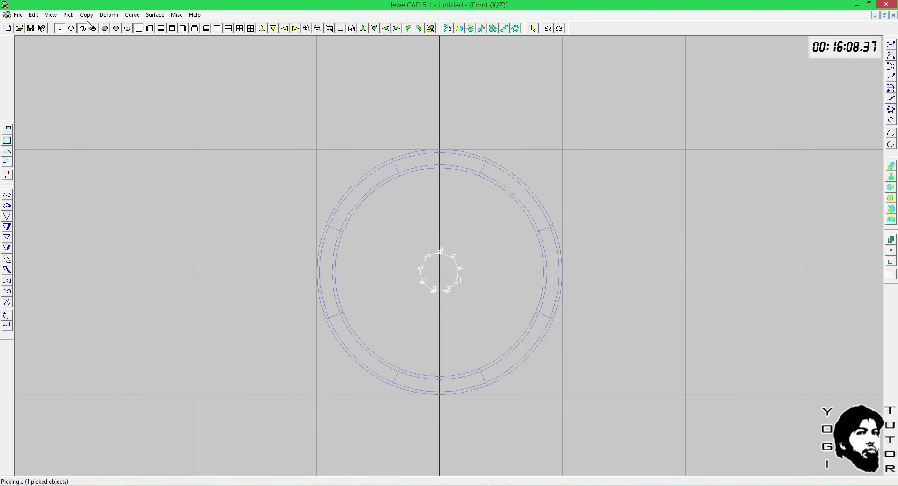
{"action": "left_click", "coordinate": [132, 15]}
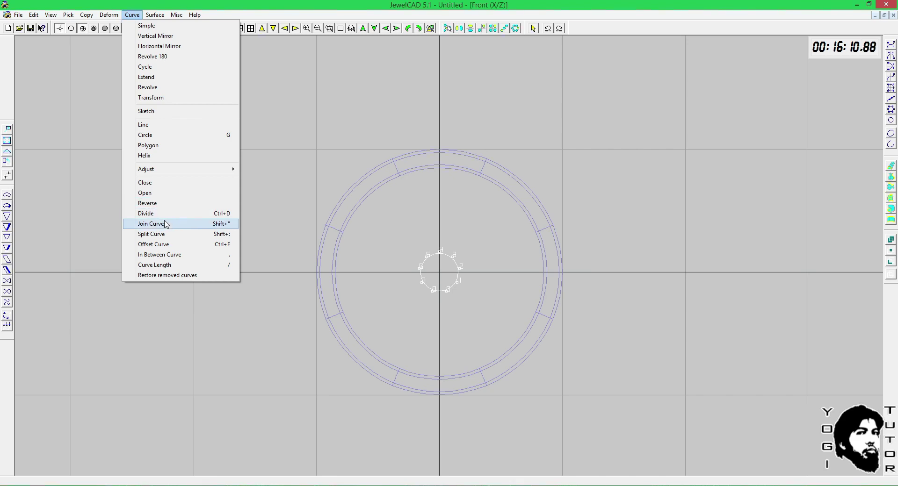
{"action": "left_click", "coordinate": [167, 244]}
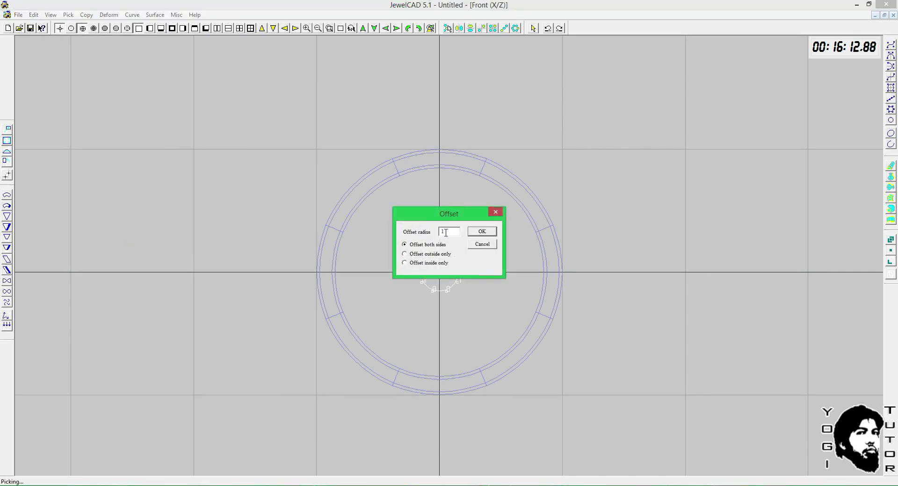
{"action": "left_click", "coordinate": [485, 230]}
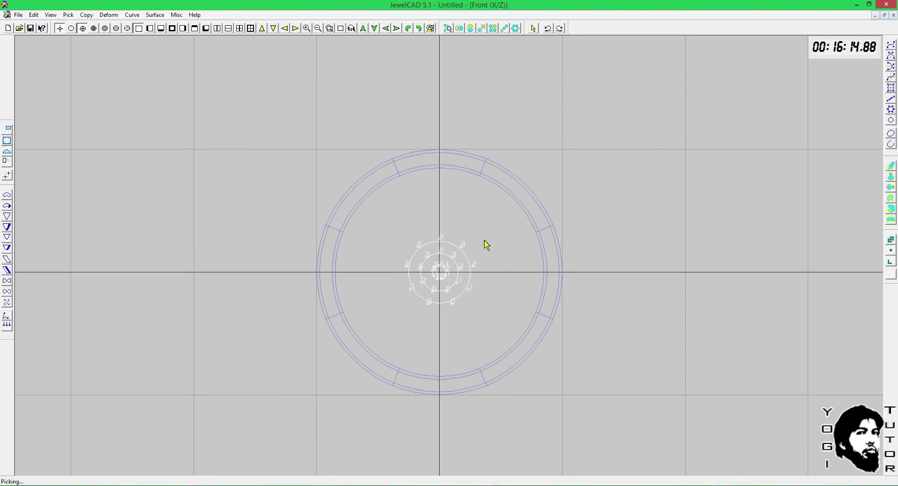
{"action": "scroll", "coordinate": [481, 262], "scroll_direction": "up", "scroll_amount": 4}
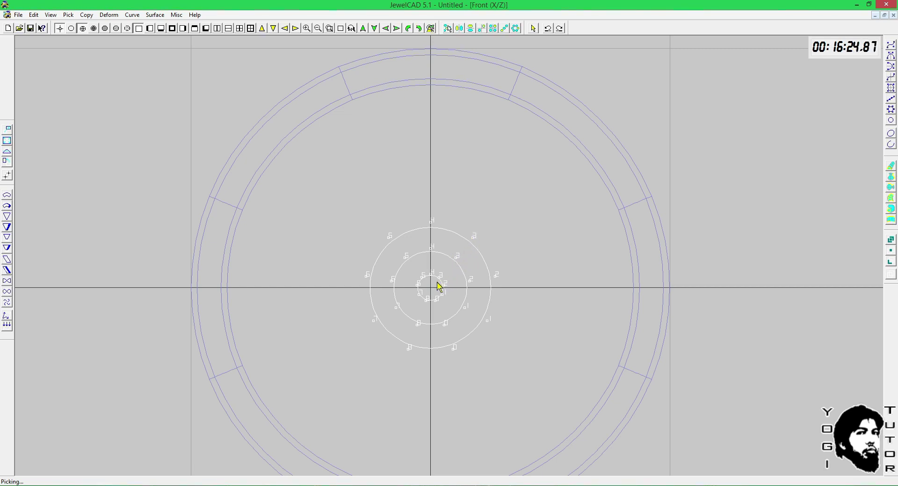
{"action": "scroll", "coordinate": [458, 263], "scroll_direction": "down", "scroll_amount": 2}
{"action": "scroll", "coordinate": [458, 261], "scroll_direction": "up", "scroll_amount": 9}
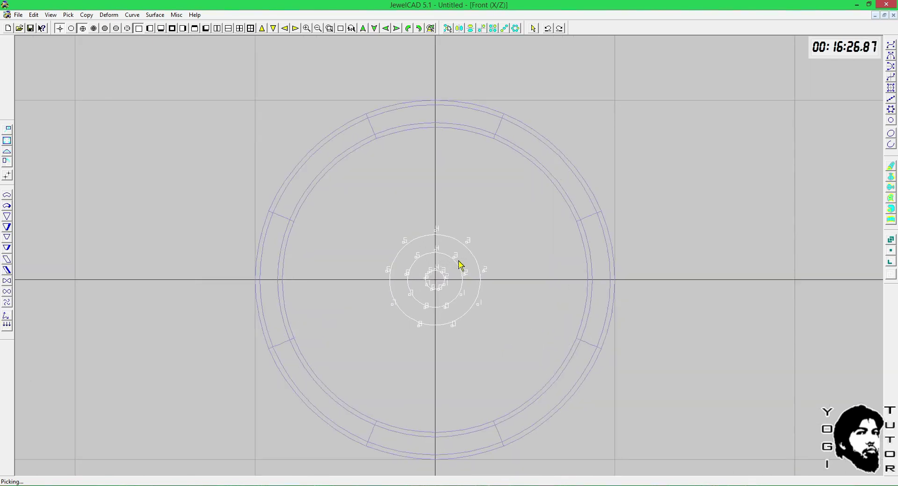
Step: Delete the small circle and its offset curves
{"action": "key", "text": "Delete"}
{"action": "scroll", "coordinate": [459, 261], "scroll_direction": "down", "scroll_amount": 4}
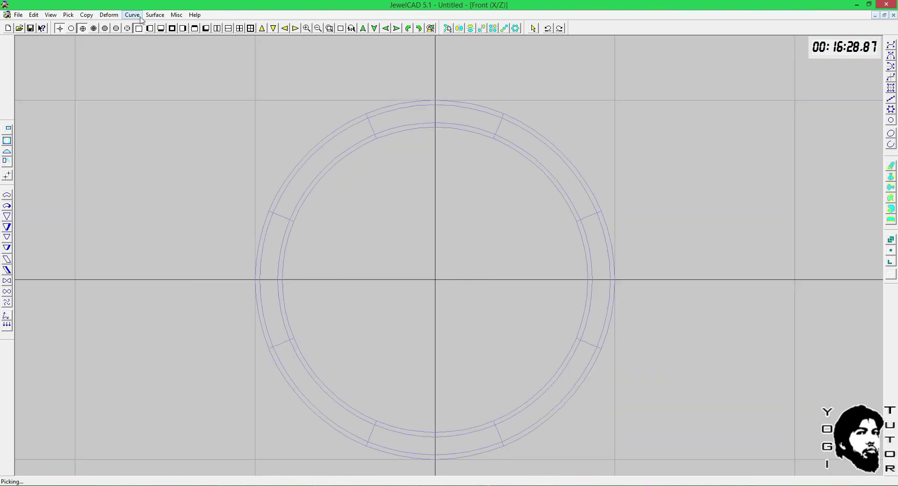
Step: Select the ring and offset its surface by a radius of 0.5 on the outside only
{"action": "left_click", "coordinate": [154, 15]}
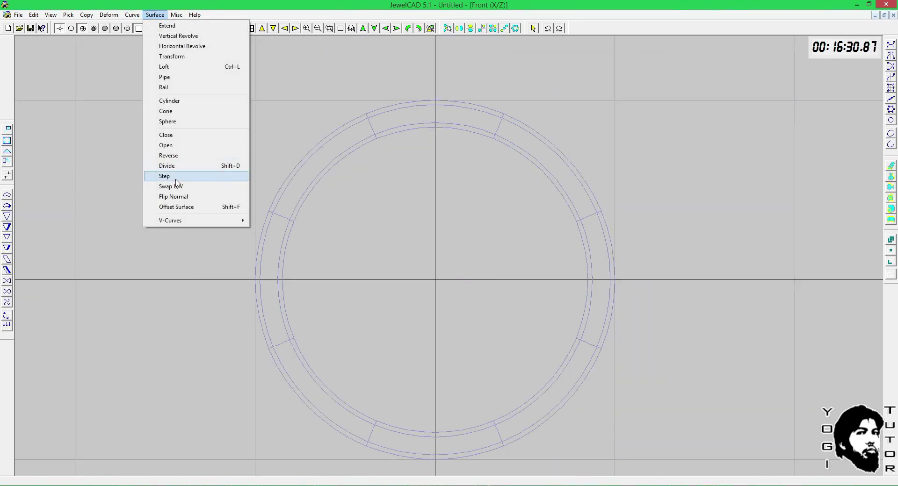
{"action": "left_click", "coordinate": [183, 207]}
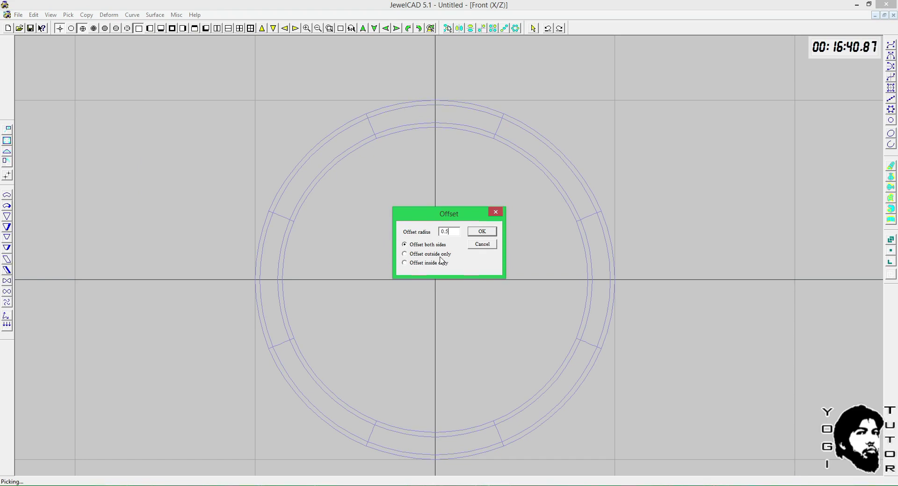
{"action": "left_click", "coordinate": [481, 235]}
{"action": "left_click", "coordinate": [538, 166]}
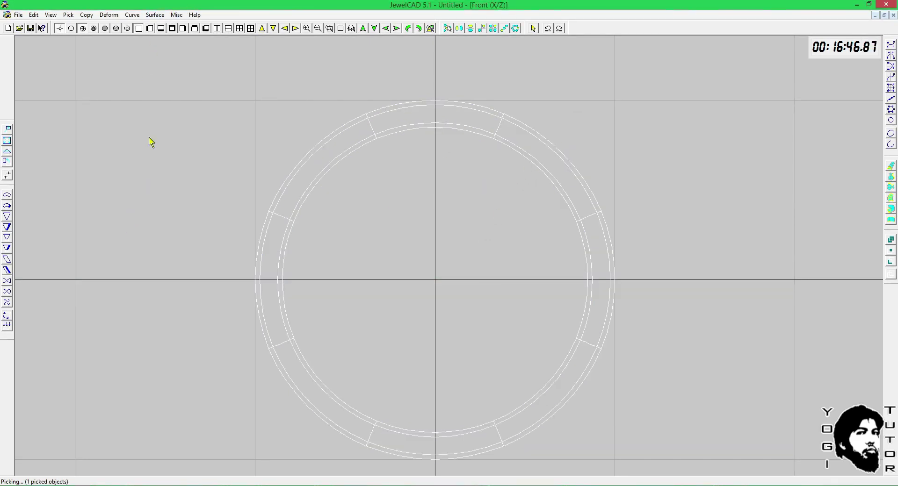
{"action": "left_click", "coordinate": [155, 14]}
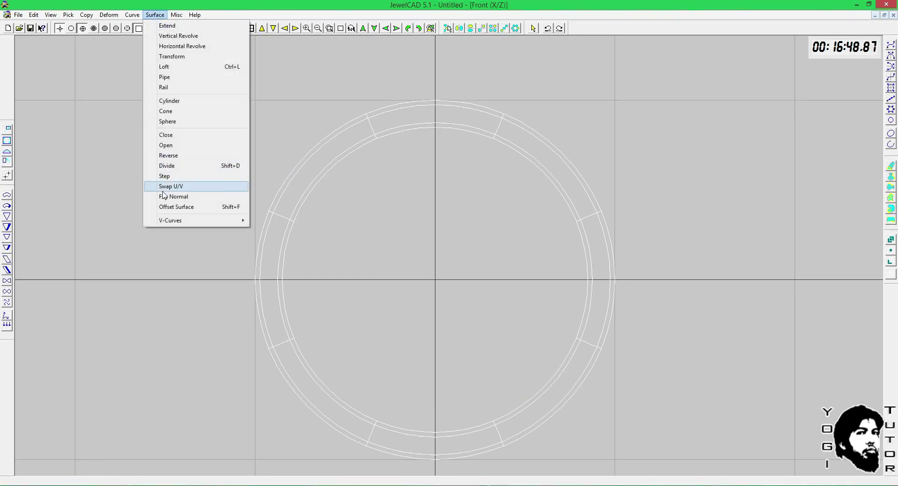
{"action": "left_click", "coordinate": [169, 207]}
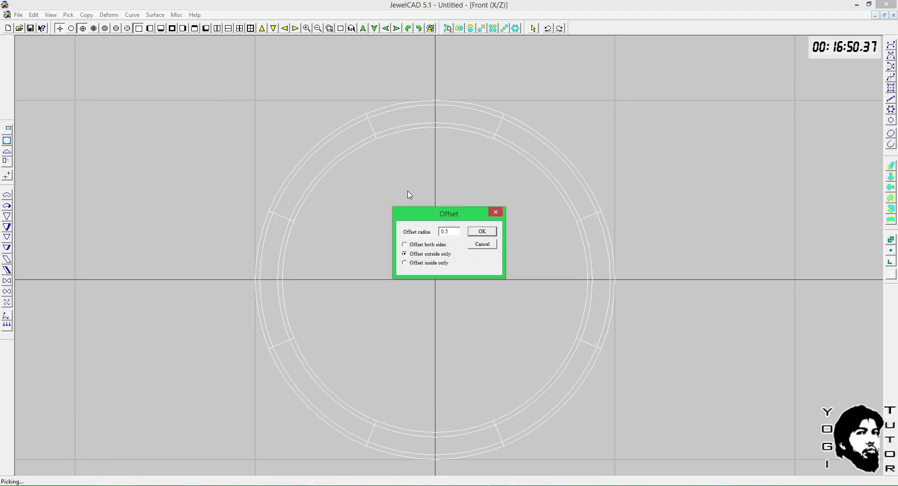
{"action": "left_click", "coordinate": [482, 232]}
Step: Deselect the ring and examine the original and offset surfaces up close in the 3D wireframe view
{"action": "left_click_drag", "start_coordinate": [489, 114], "coordinate": [295, 225]}
{"action": "scroll", "coordinate": [195, 182], "scroll_direction": "up", "scroll_amount": 3}
{"action": "middle_click_drag", "start_coordinate": [195, 182], "coordinate": [455, 215]}
{"action": "left_click", "coordinate": [372, 201]}
{"action": "scroll", "coordinate": [362, 216], "scroll_direction": "up", "scroll_amount": 4}
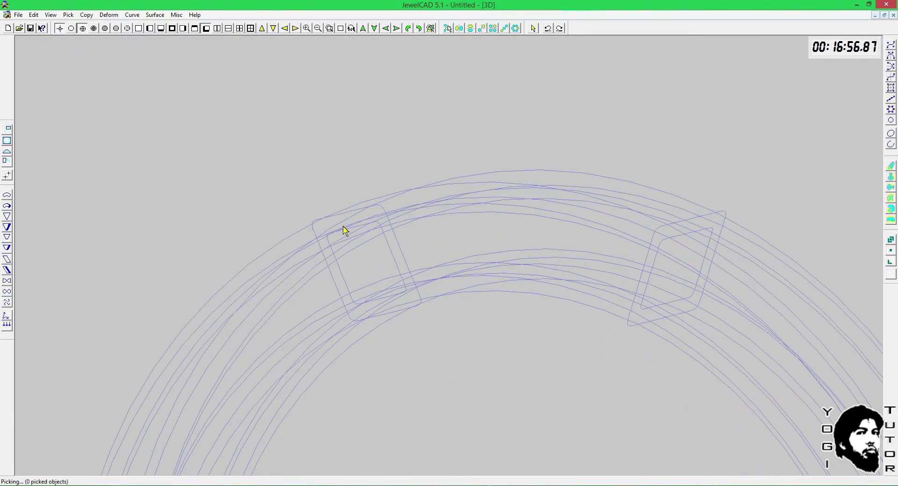
Step: Compare the ring without and with its offset surface by undoing and redoing the offset in shaded and wireframe display
{"action": "key", "text": "F8"}
{"action": "key", "text": "F8"}
{"action": "key", "text": "ctrl+z"}
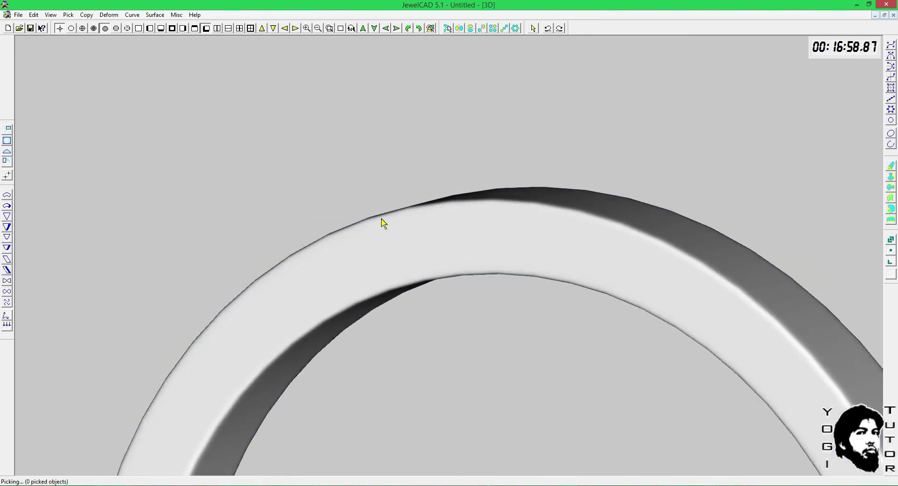
{"action": "key", "text": "ctrl+y"}
{"action": "key", "text": "F7"}
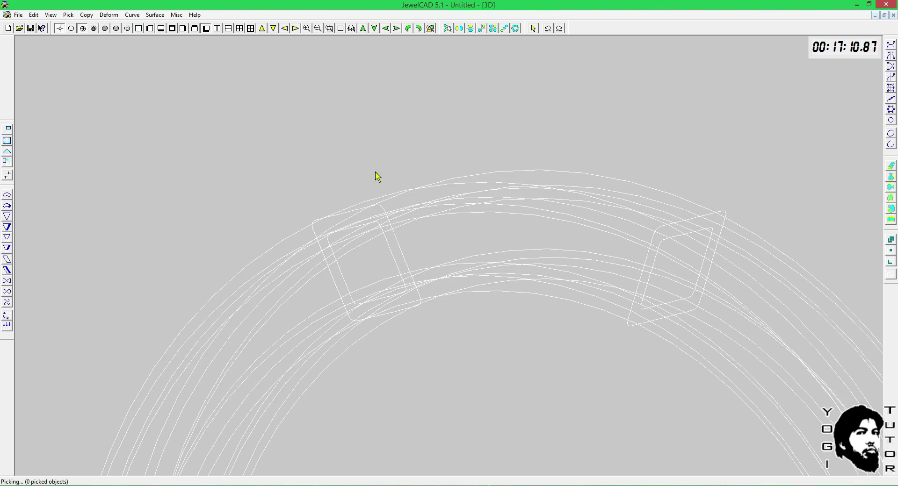
Step: Offset the ring's surface in the front view by a radius of 0.5 on the inside only, and inspect it in 3D
{"action": "scroll", "coordinate": [376, 172], "scroll_direction": "down", "scroll_amount": 4}
{"action": "left_click", "coordinate": [154, 15]}
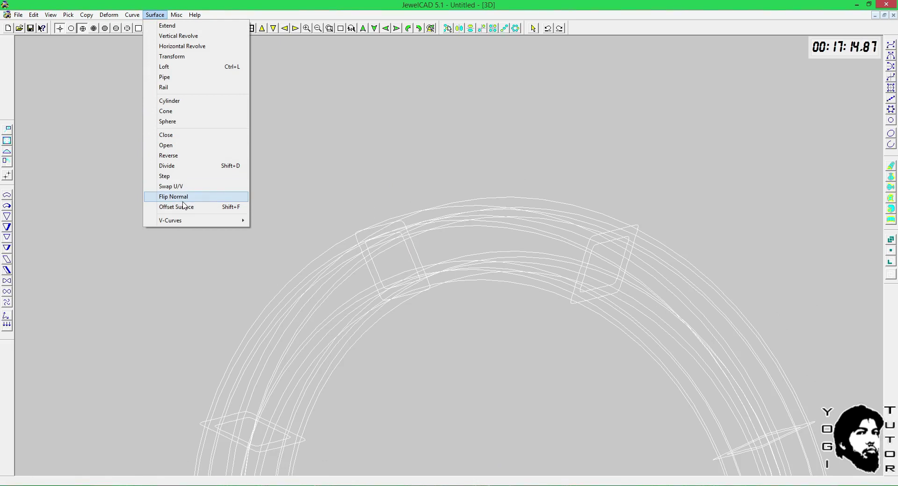
{"action": "left_click", "coordinate": [452, 147]}
{"action": "key", "text": "F5"}
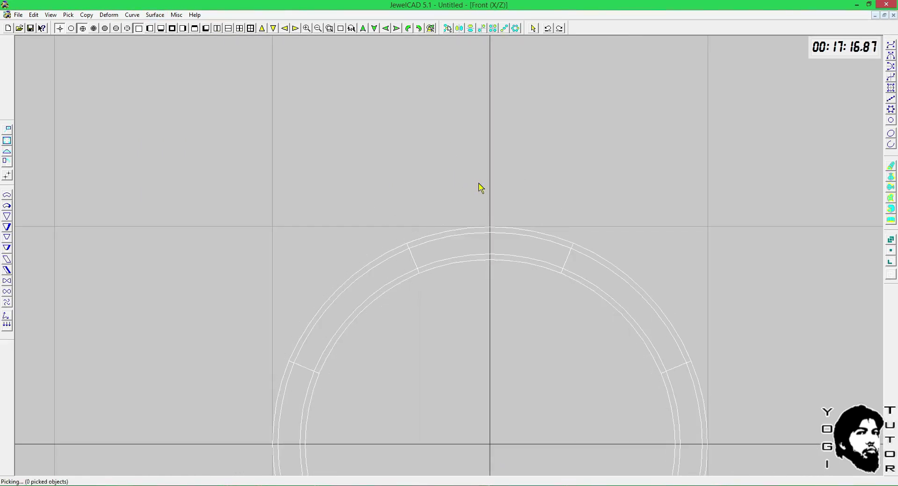
{"action": "middle_click_drag", "start_coordinate": [516, 189], "coordinate": [467, 177]}
{"action": "key", "text": "o"}
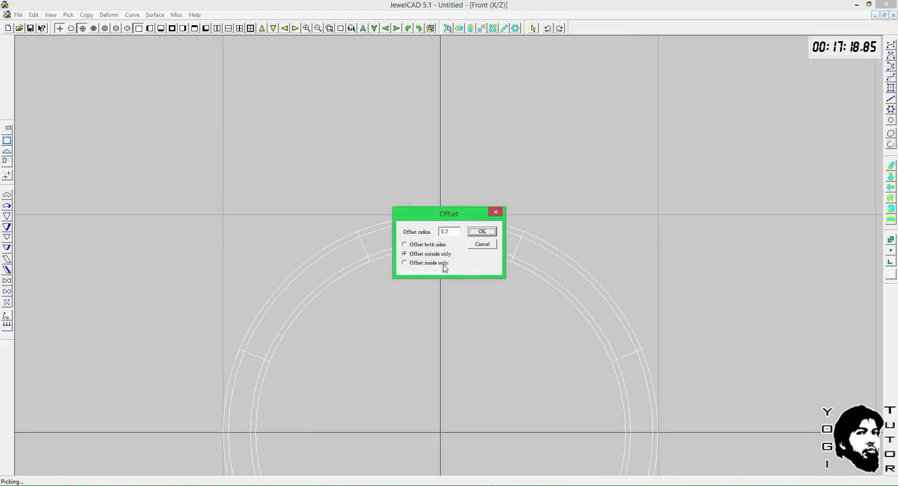
{"action": "left_click", "coordinate": [443, 264]}
{"action": "left_click", "coordinate": [487, 231]}
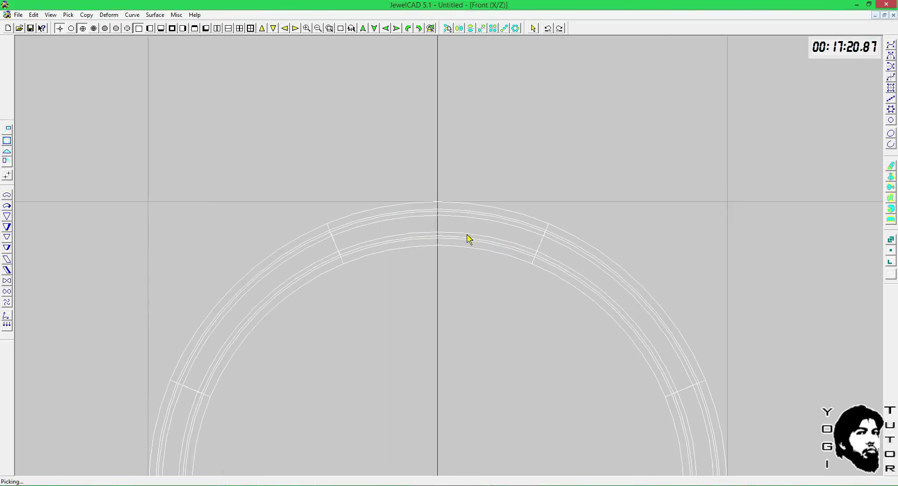
{"action": "key", "text": "F4"}
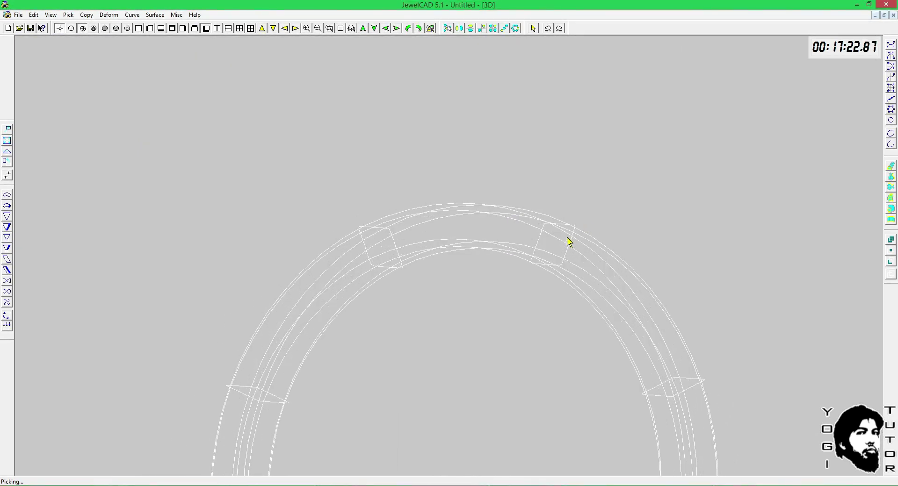
{"action": "key", "text": "F1"}
{"action": "scroll", "coordinate": [561, 233], "scroll_direction": "up", "scroll_amount": 1}
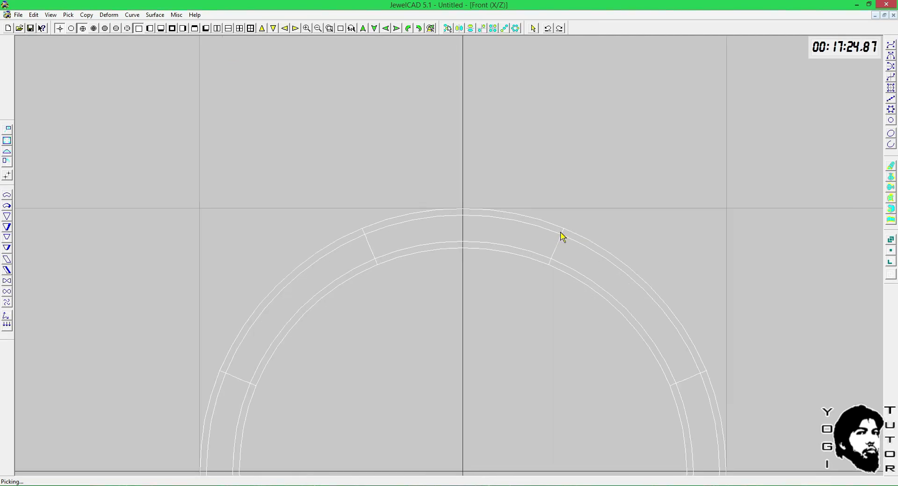
Step: Apply another surface offset to the ring with a radius of 0.5 in the front view
{"action": "key", "text": "o"}
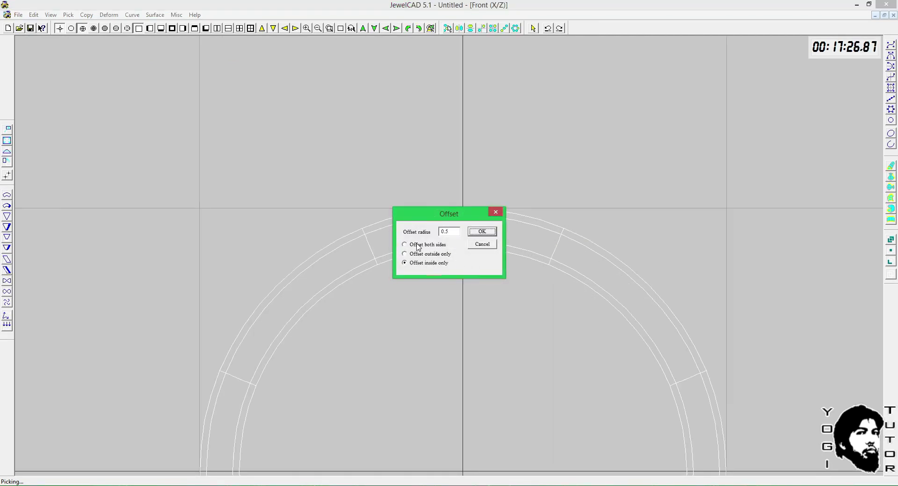
{"action": "left_click", "coordinate": [482, 231]}
{"action": "scroll", "coordinate": [483, 248], "scroll_direction": "down", "scroll_amount": 2}
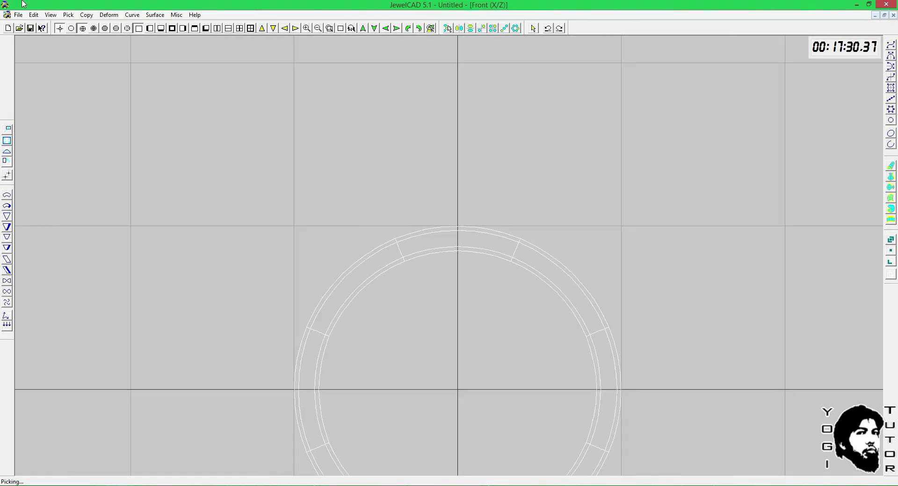
{"action": "left_click", "coordinate": [158, 15]}
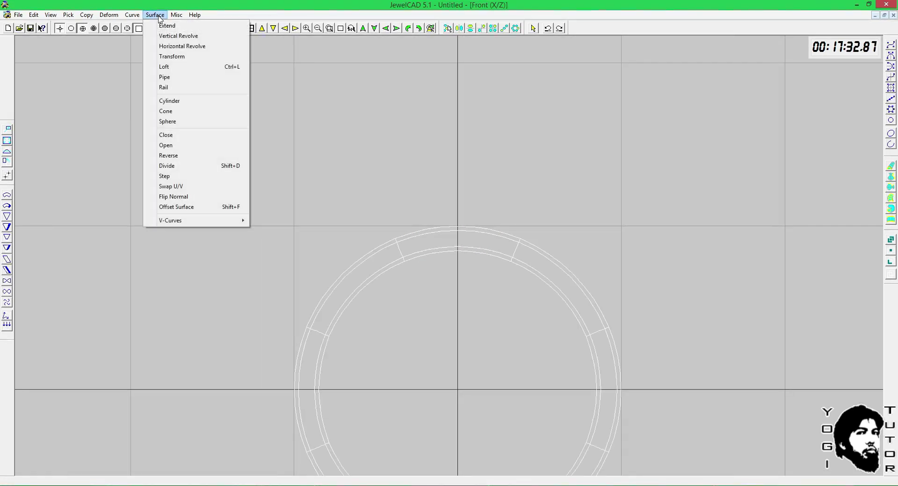
{"action": "mouse_move", "coordinate": [210, 223]}
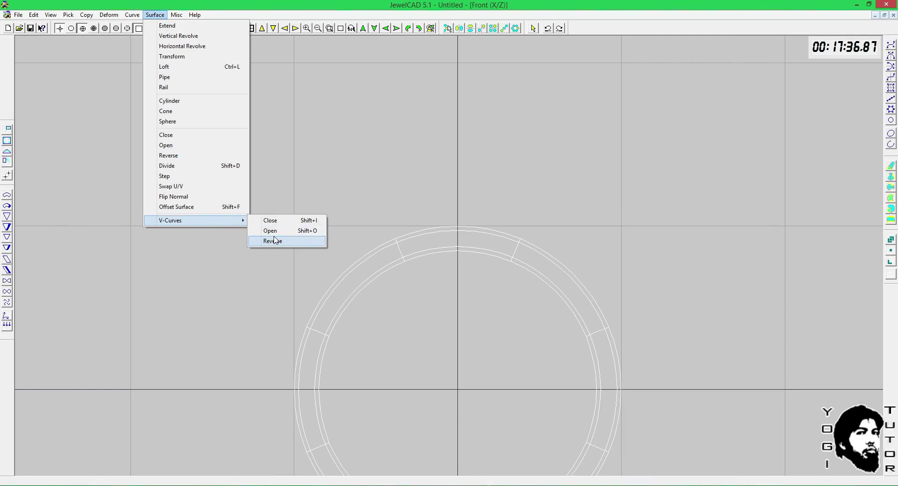
{"action": "left_click", "coordinate": [417, 154]}
Step: Open the ring's surface into an unclosed band and display it as a 3D wireframe
{"action": "scroll", "coordinate": [417, 154], "scroll_direction": "down", "scroll_amount": 4}
{"action": "middle_click_drag", "start_coordinate": [410, 209], "coordinate": [424, 177]}
{"action": "key", "text": "F8"}
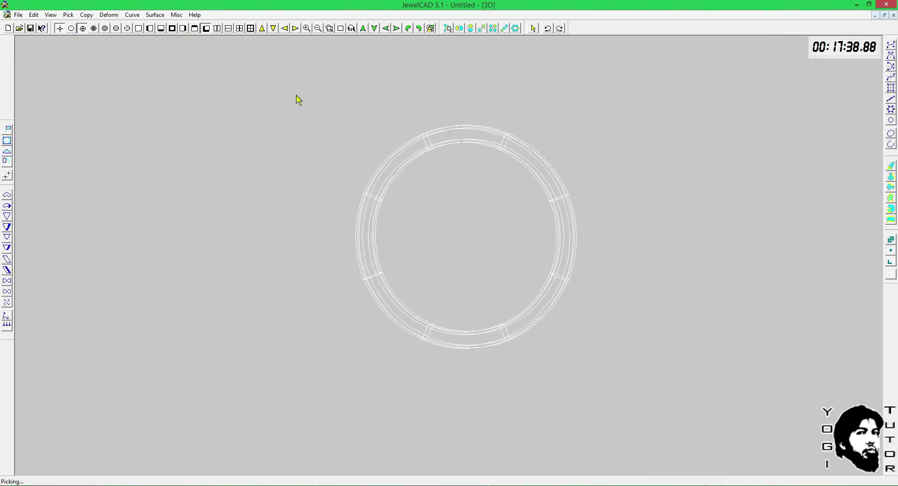
{"action": "key", "text": "F11"}
{"action": "left_click", "coordinate": [153, 15]}
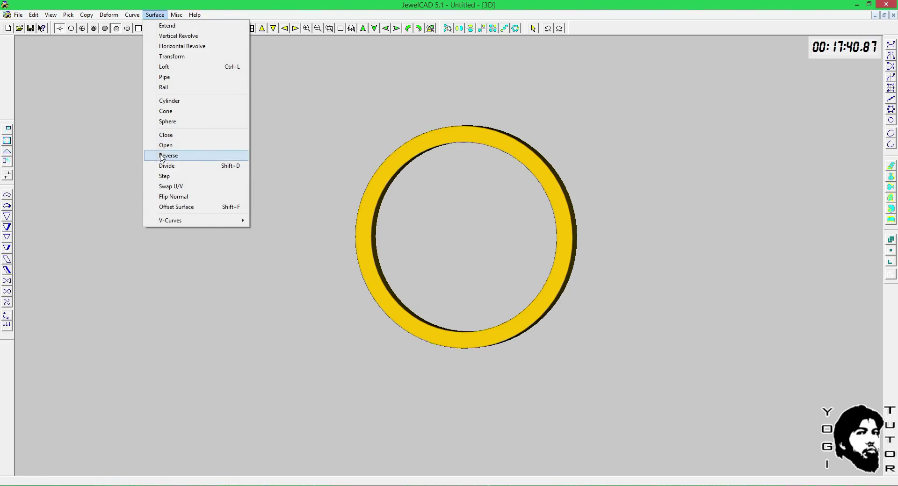
{"action": "left_click", "coordinate": [165, 145]}
{"action": "key", "text": "F1"}
{"action": "key", "text": "F4"}
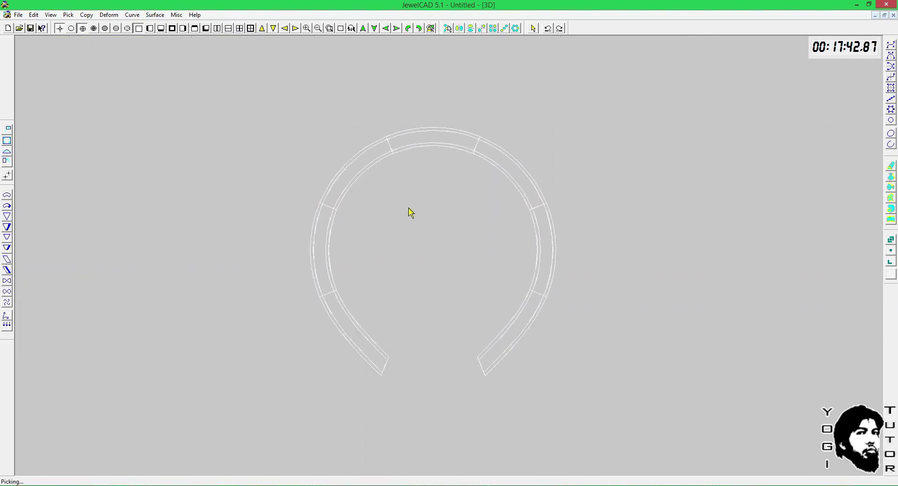
Step: Apply the V-Curves Close command to the opened ring and display it shaded from a rotated 3D angle
{"action": "left_click", "coordinate": [147, 15]}
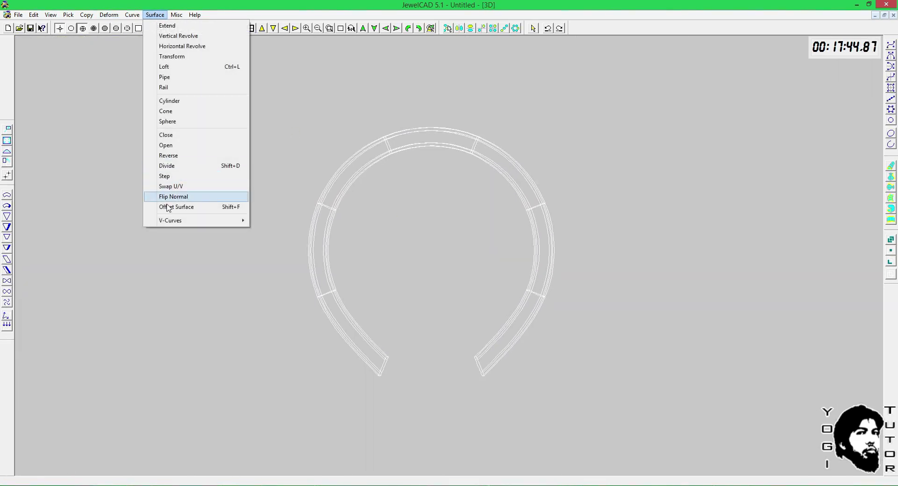
{"action": "mouse_move", "coordinate": [171, 221]}
{"action": "left_click", "coordinate": [268, 223]}
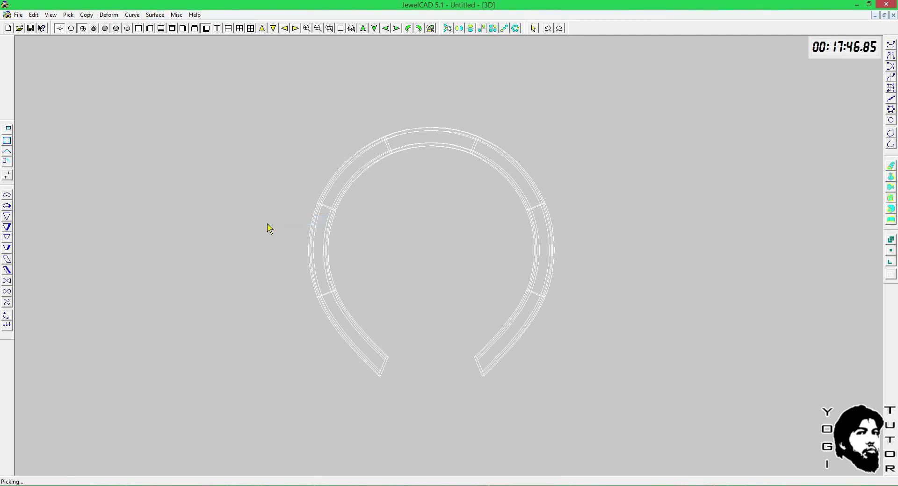
{"action": "middle_click_drag", "start_coordinate": [437, 223], "coordinate": [264, 182]}
{"action": "key", "text": "F6"}
{"action": "key", "text": "Right"}
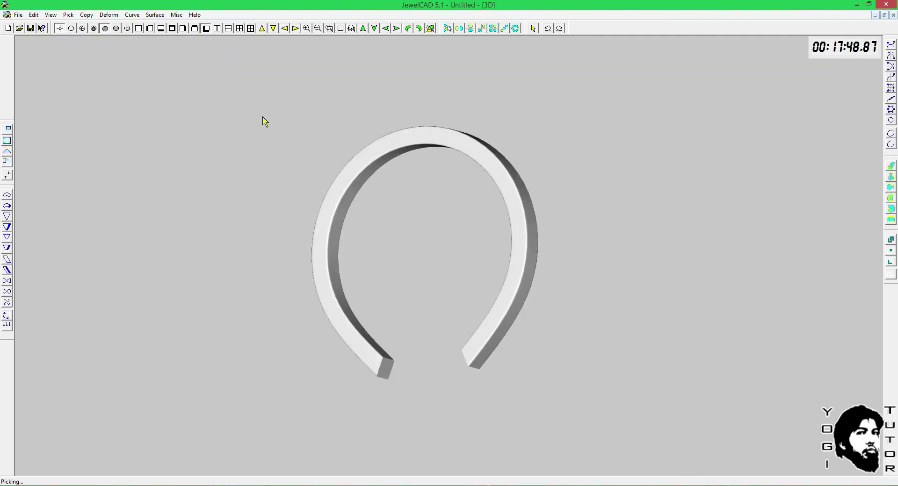
Step: Open the band's V-curves and examine its profile ends up close in the shaded 3D view
{"action": "left_click", "coordinate": [154, 15]}
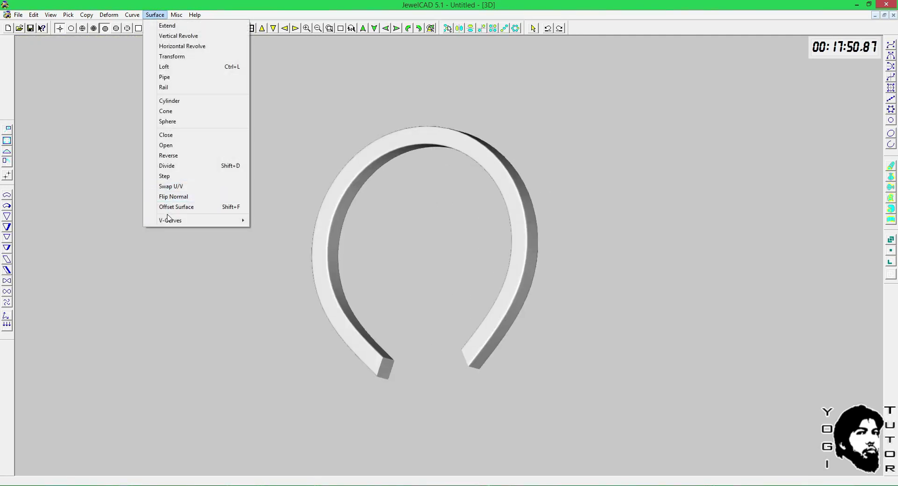
{"action": "mouse_move", "coordinate": [171, 221]}
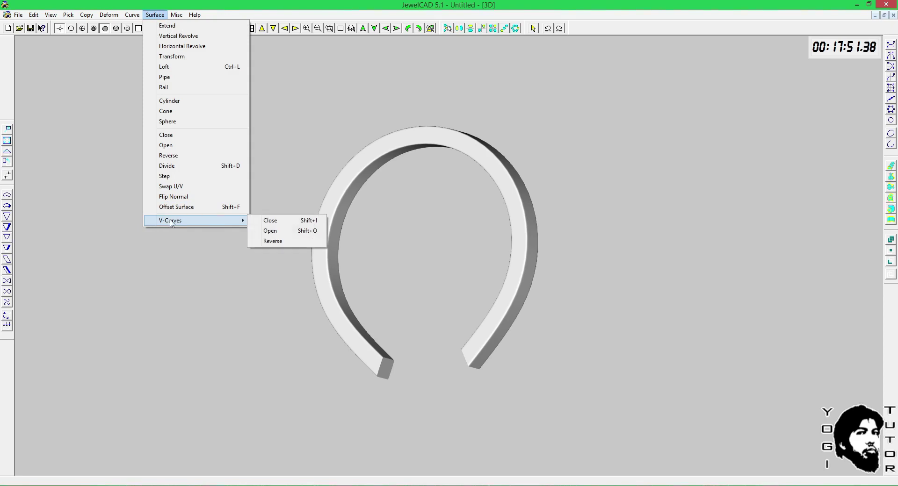
{"action": "left_click", "coordinate": [278, 231]}
{"action": "right_click_drag", "start_coordinate": [278, 235], "coordinate": [319, 255]}
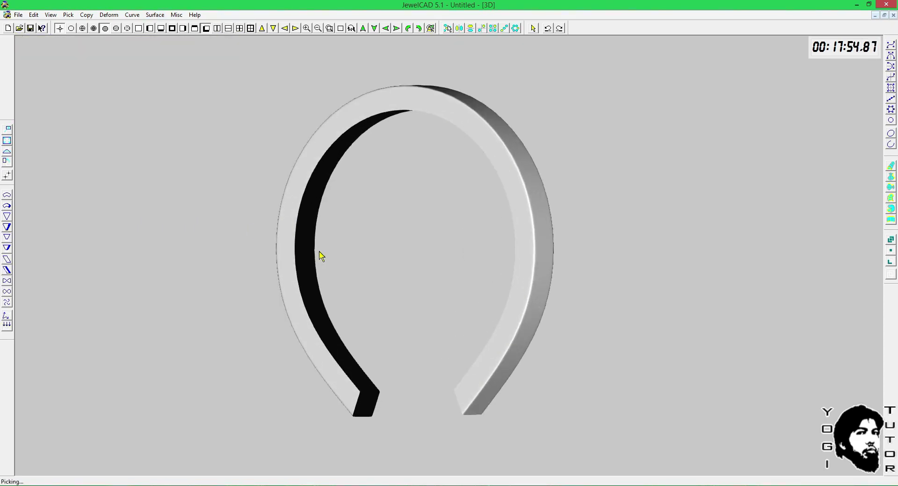
{"action": "right_click_drag", "start_coordinate": [268, 180], "coordinate": [341, 229]}
{"action": "right_click_drag", "start_coordinate": [292, 285], "coordinate": [331, 233]}
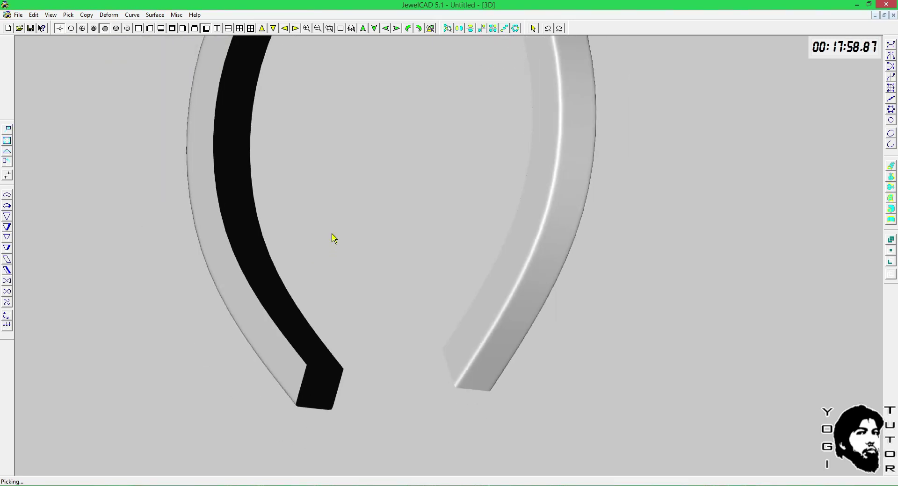
Step: Close the V-curves of the open band to restore its full square profile
{"action": "left_click", "coordinate": [161, 14]}
{"action": "mouse_move", "coordinate": [182, 223]}
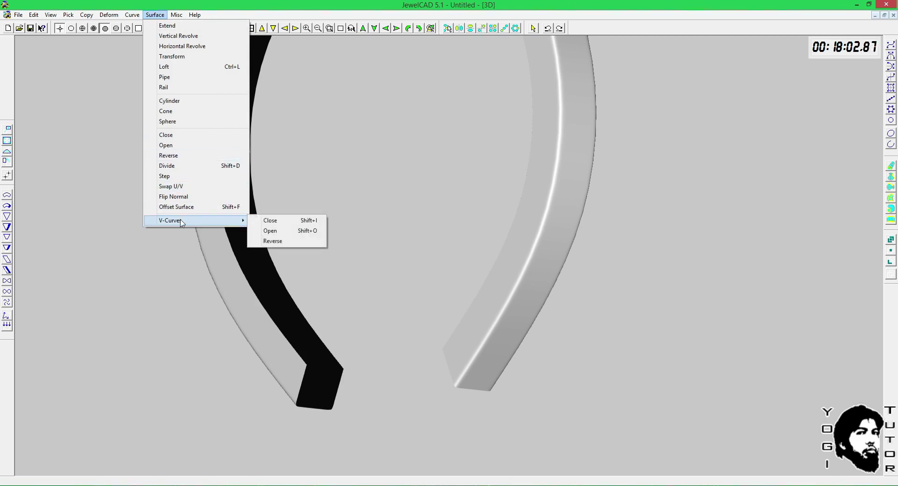
{"action": "left_click", "coordinate": [280, 221]}
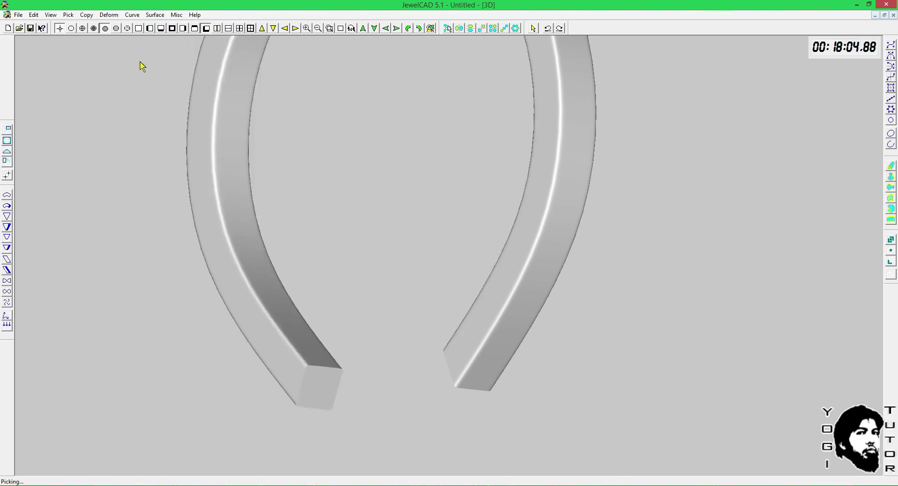
Step: Swap the band's U/V directions and close its V-curves to join the gap into a full ring
{"action": "left_click", "coordinate": [155, 14]}
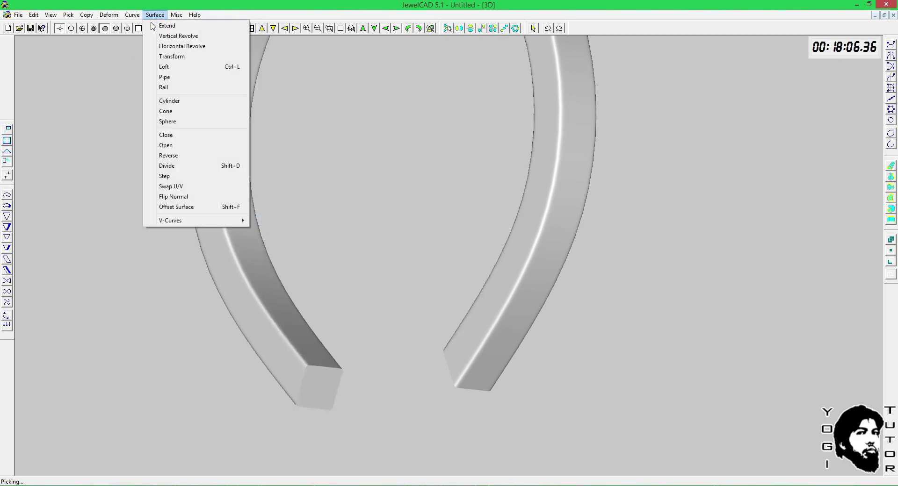
{"action": "left_click", "coordinate": [172, 187]}
{"action": "left_click", "coordinate": [155, 15]}
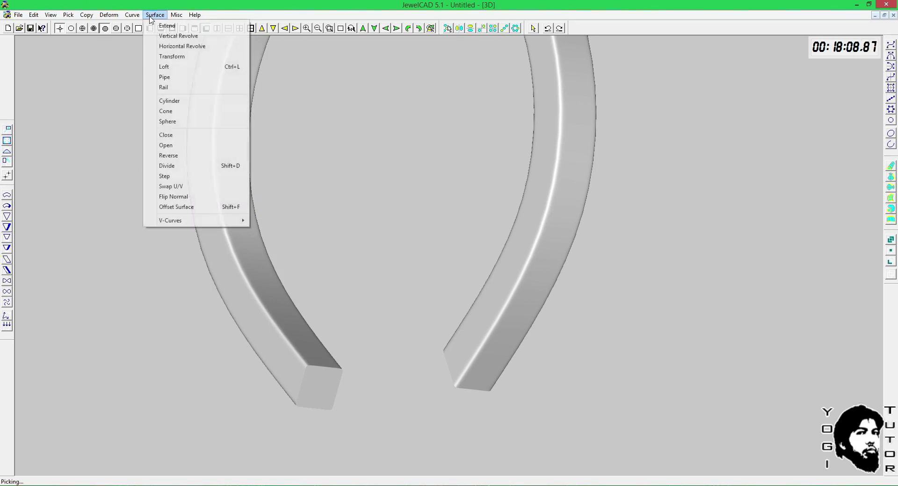
{"action": "mouse_move", "coordinate": [193, 220]}
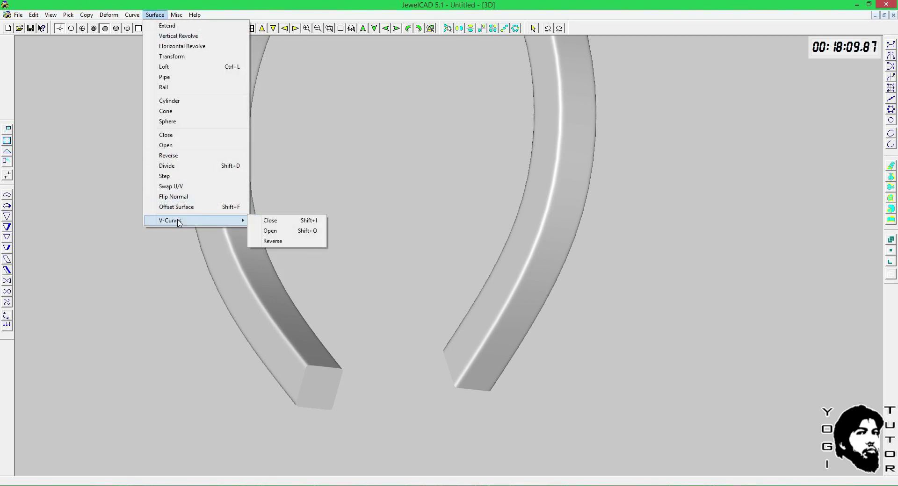
{"action": "left_click", "coordinate": [266, 222]}
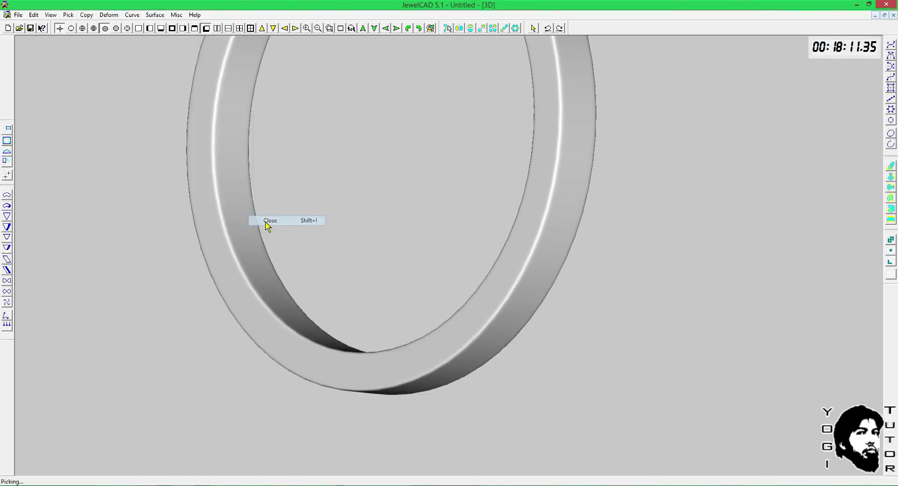
Step: Open the V-curves of the closed ring and swap its U/V directions back
{"action": "left_click", "coordinate": [155, 14]}
{"action": "mouse_move", "coordinate": [192, 222]}
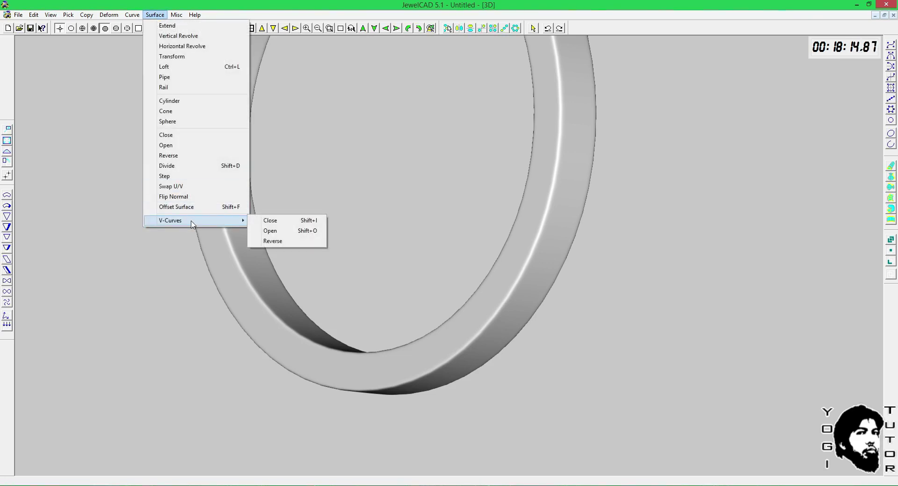
{"action": "left_click", "coordinate": [274, 231]}
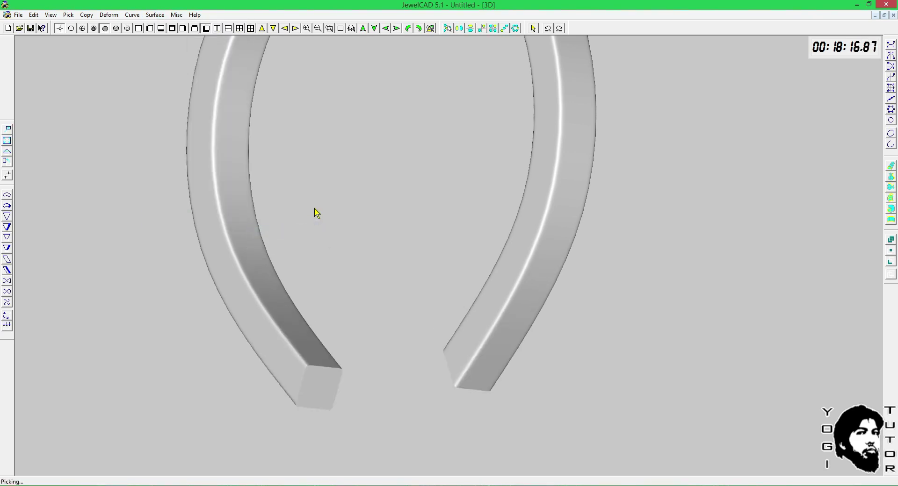
{"action": "left_click", "coordinate": [155, 15]}
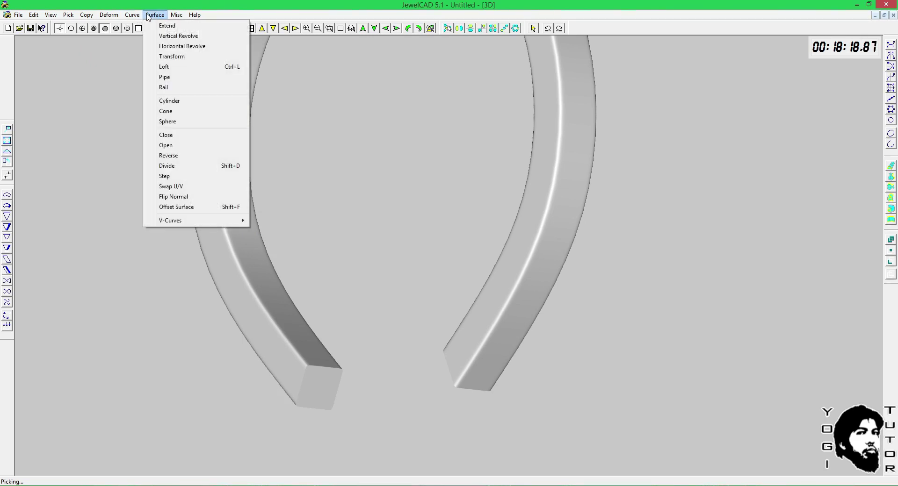
{"action": "left_click", "coordinate": [173, 187]}
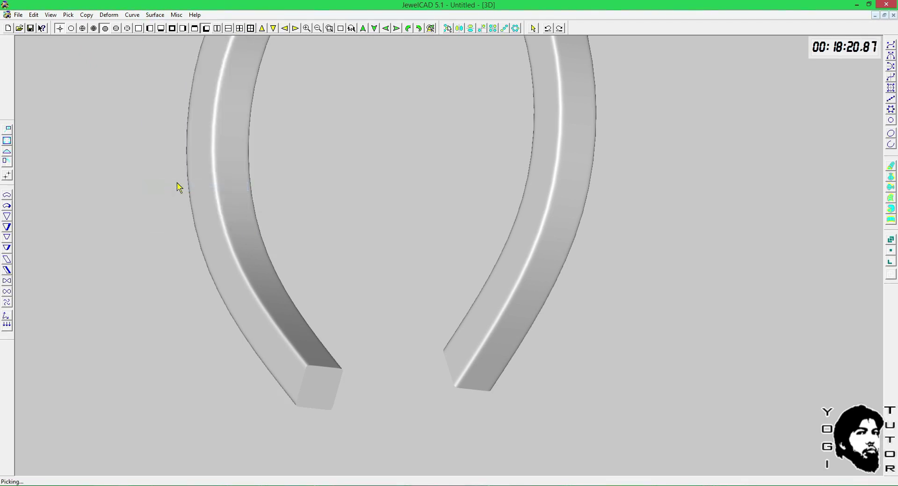
Step: Apply V-Curves Close and Open in turn to the band's profile, and inspect the result as a 3D wireframe
{"action": "left_click", "coordinate": [154, 14]}
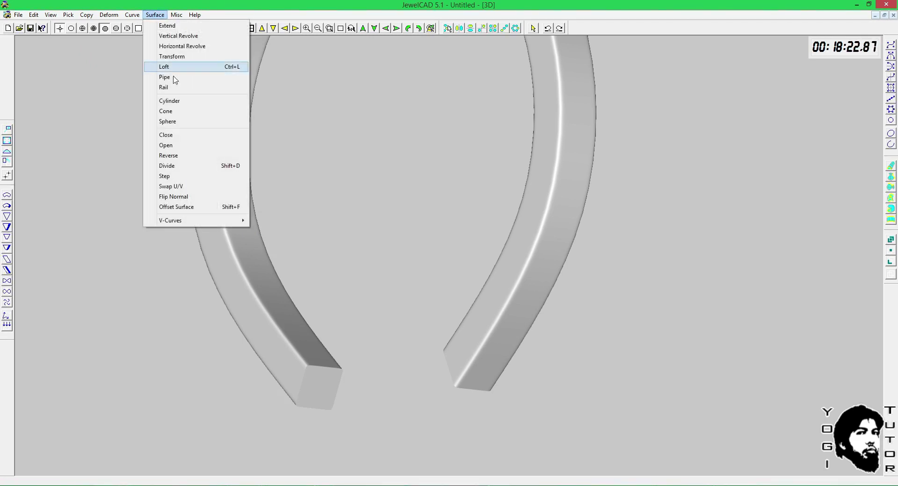
{"action": "mouse_move", "coordinate": [196, 222]}
{"action": "left_click", "coordinate": [270, 222]}
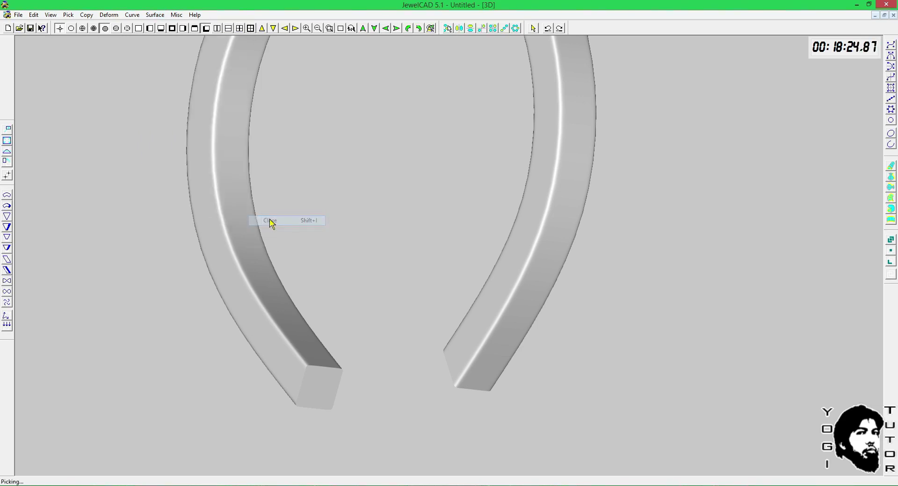
{"action": "left_click", "coordinate": [155, 14]}
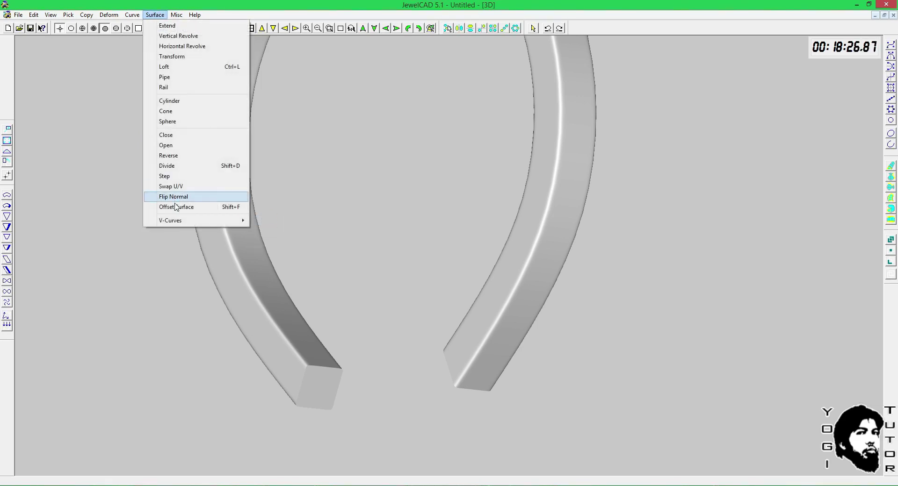
{"action": "mouse_move", "coordinate": [178, 226]}
{"action": "left_click", "coordinate": [273, 221]}
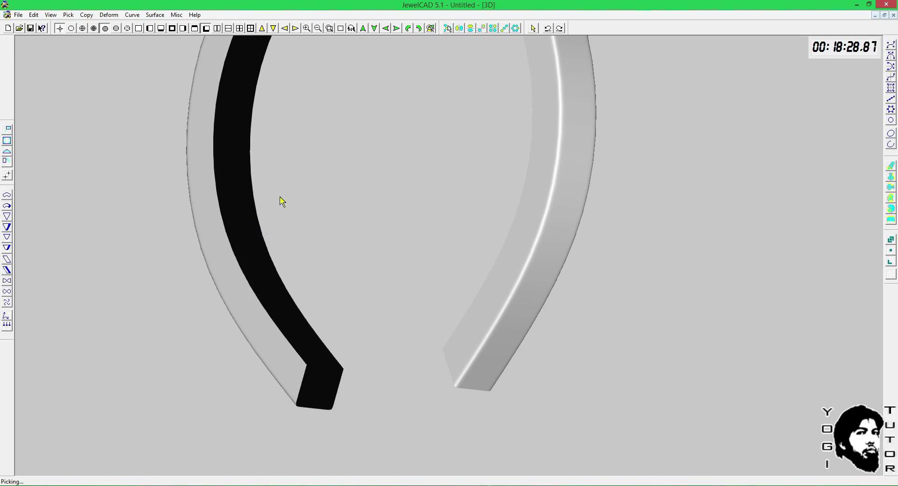
{"action": "mouse_move", "coordinate": [190, 218]}
{"action": "left_mouse_down"}
{"action": "mouse_move", "coordinate": [533, 215]}
{"action": "mouse_move", "coordinate": [567, 233]}
{"action": "mouse_move", "coordinate": [384, 226]}
{"action": "mouse_move", "coordinate": [442, 210]}
{"action": "mouse_move", "coordinate": [255, 247]}
{"action": "mouse_move", "coordinate": [236, 229]}
{"action": "mouse_move", "coordinate": [555, 250]}
{"action": "mouse_move", "coordinate": [541, 245]}
{"action": "mouse_move", "coordinate": [556, 219]}
{"action": "mouse_move", "coordinate": [498, 244]}
{"action": "left_mouse_up"}
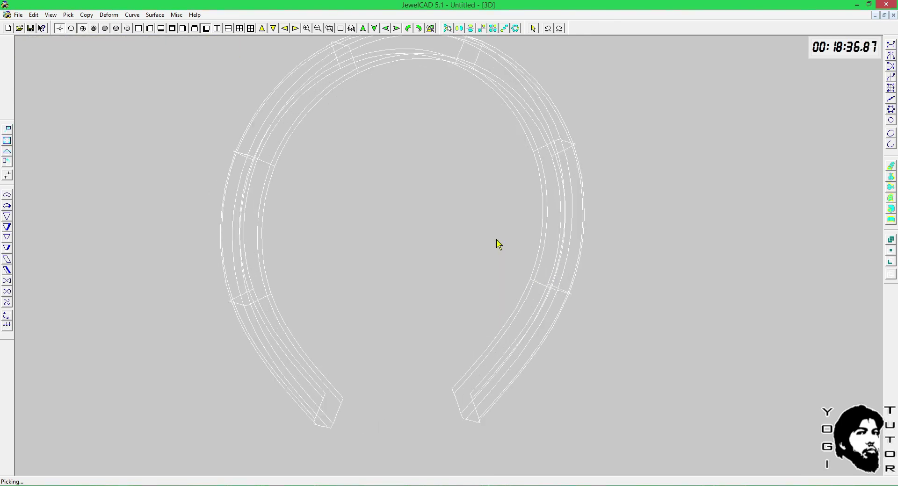
Step: Apply the surface Close command to the open band to join its gap into a full ring
{"action": "scroll", "coordinate": [497, 240], "scroll_direction": "down", "scroll_amount": 1}
{"action": "left_click", "coordinate": [155, 15]}
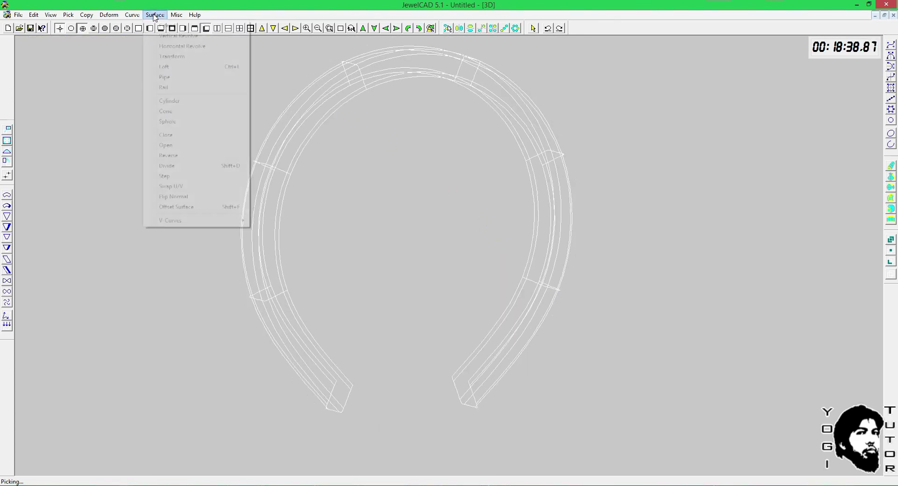
{"action": "mouse_move", "coordinate": [165, 224]}
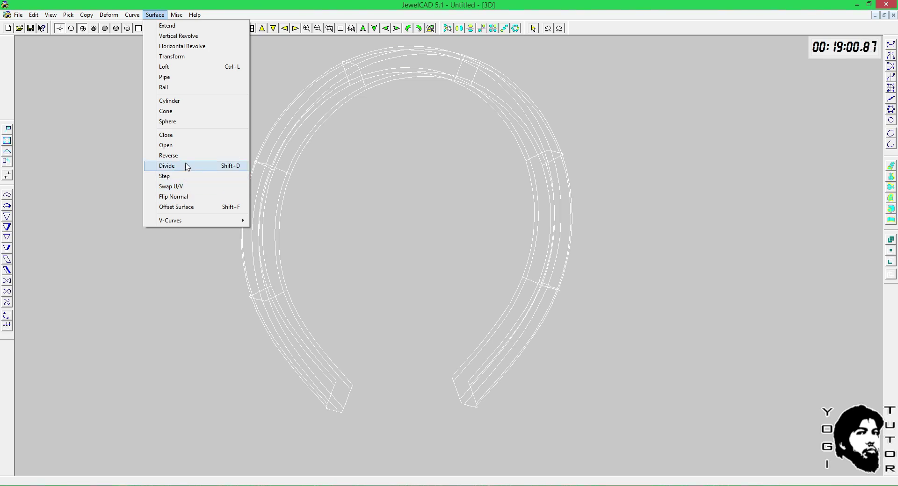
{"action": "left_click", "coordinate": [186, 135]}
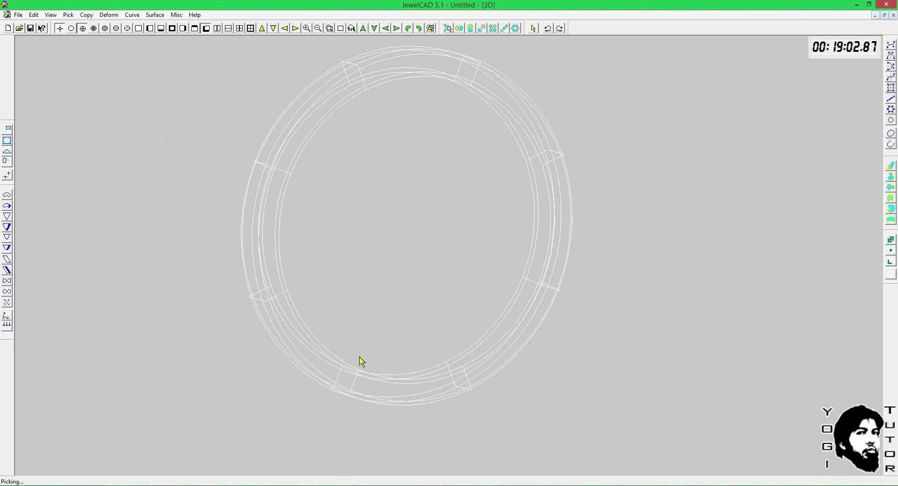
{"action": "key", "text": "F5"}
{"action": "mouse_move", "coordinate": [409, 329]}
{"action": "middle_mouse_down"}
{"action": "mouse_move", "coordinate": [363, 359]}
{"action": "mouse_move", "coordinate": [385, 384]}
{"action": "mouse_move", "coordinate": [329, 410]}
{"action": "middle_mouse_up"}
{"action": "key", "text": "F3"}
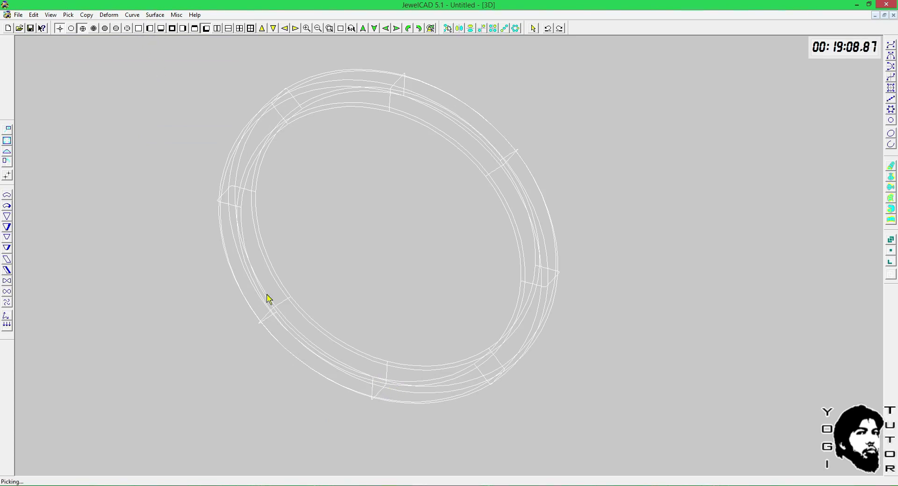
Step: Close the ring's V-curves to complete its square cross-section, and inspect the wireframe in 3D
{"action": "left_click", "coordinate": [156, 15]}
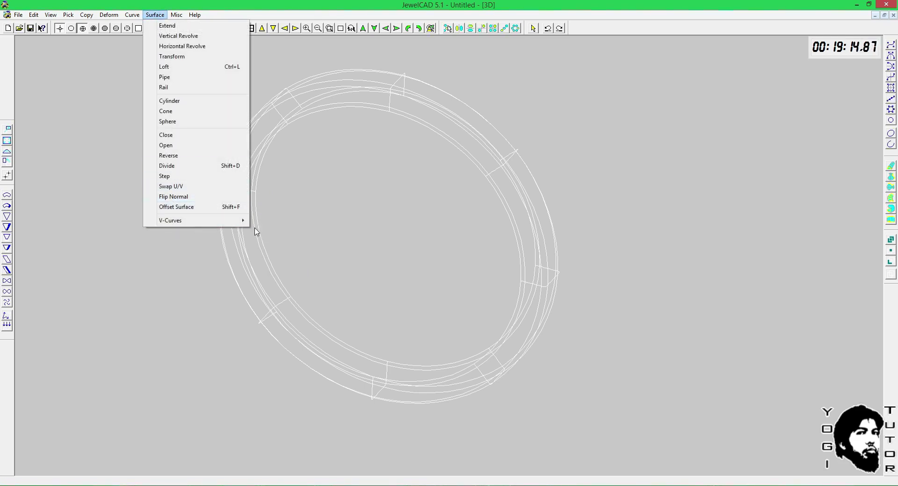
{"action": "mouse_move", "coordinate": [234, 221]}
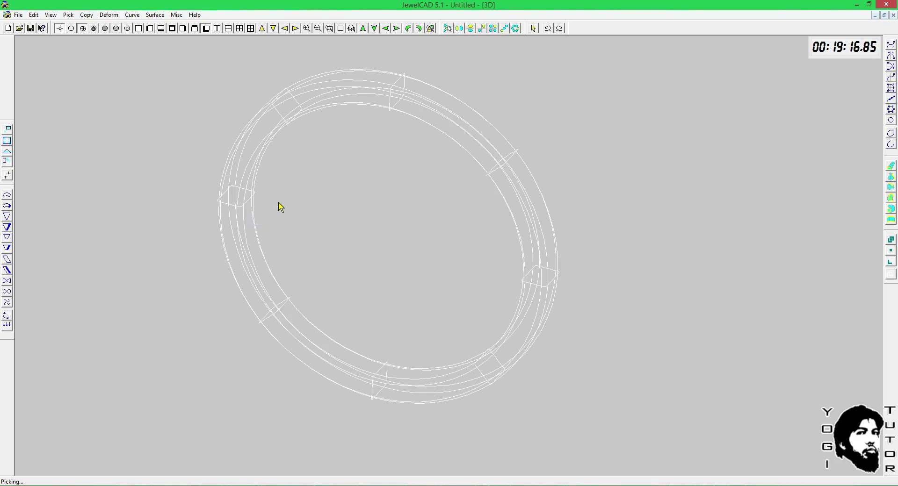
{"action": "key", "text": "F12"}
{"action": "mouse_move", "coordinate": [279, 202]}
{"action": "middle_mouse_down"}
{"action": "mouse_move", "coordinate": [142, 171]}
{"action": "mouse_move", "coordinate": [386, 161]}
{"action": "middle_mouse_up"}
{"action": "mouse_move", "coordinate": [386, 161]}
{"action": "left_mouse_down"}
{"action": "mouse_move", "coordinate": [338, 156]}
{"action": "mouse_move", "coordinate": [409, 174]}
{"action": "mouse_move", "coordinate": [411, 186]}
{"action": "left_mouse_up"}
{"action": "key", "text": "F10"}
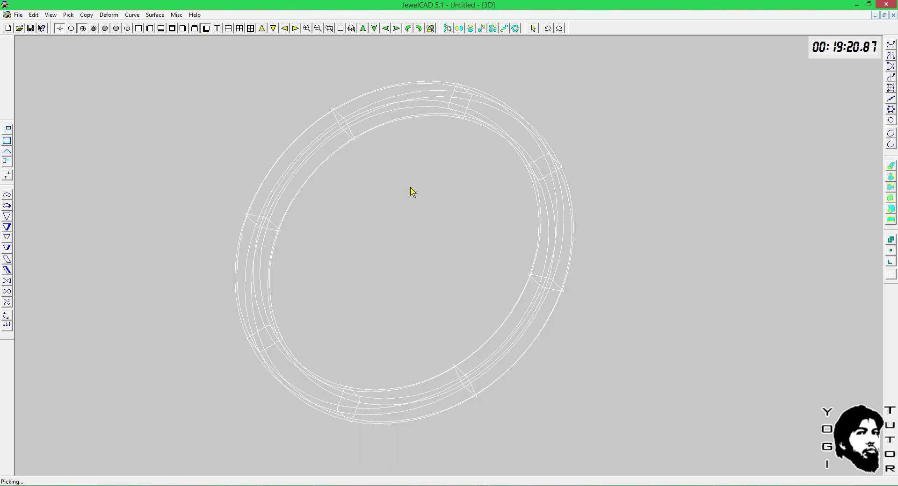
{"action": "key", "text": "F12"}
{"action": "key", "text": "F3"}
{"action": "left_click", "coordinate": [156, 15]}
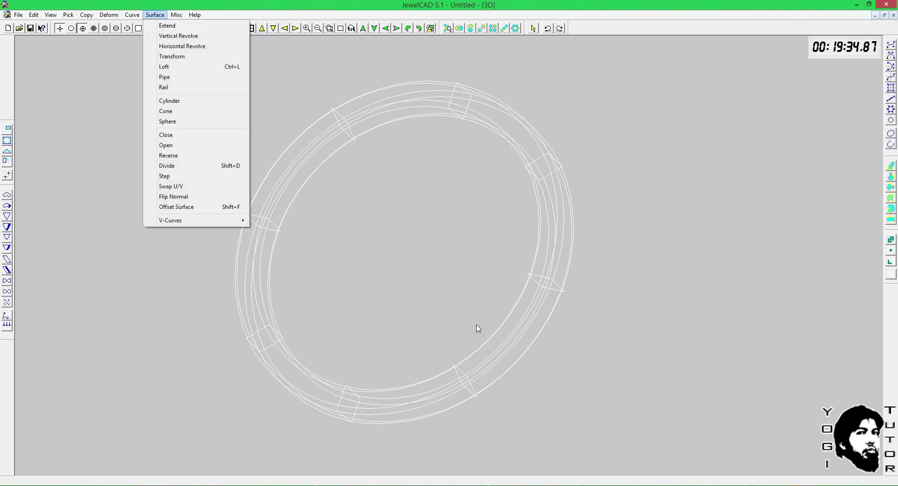
{"action": "left_click", "coordinate": [363, 454]}
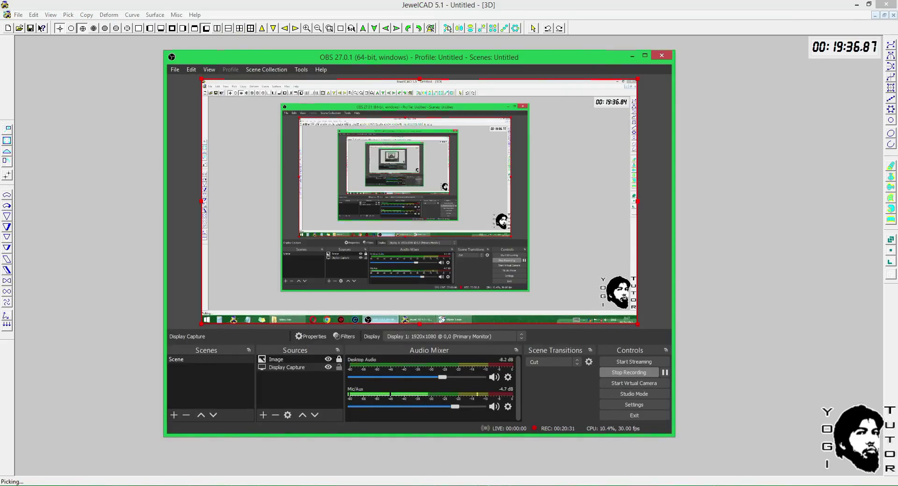
{"action": "left_click", "coordinate": [747, 291]}
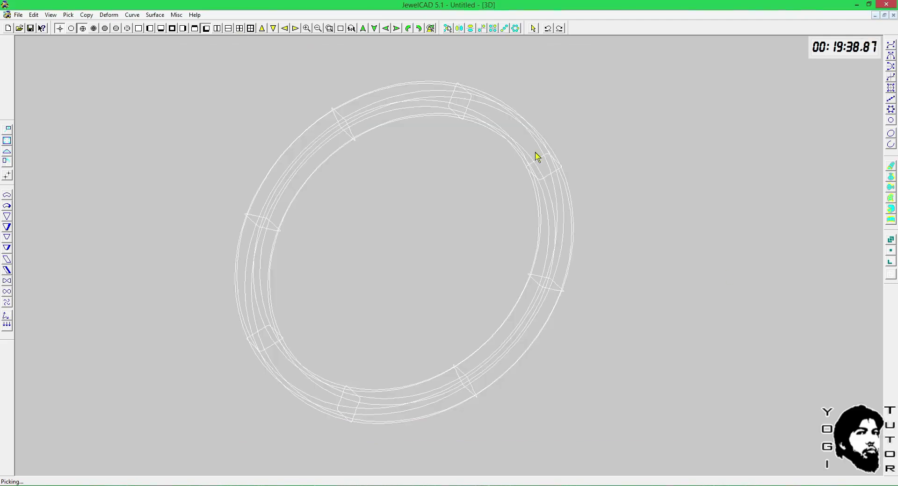
{"action": "left_click", "coordinate": [155, 15]}
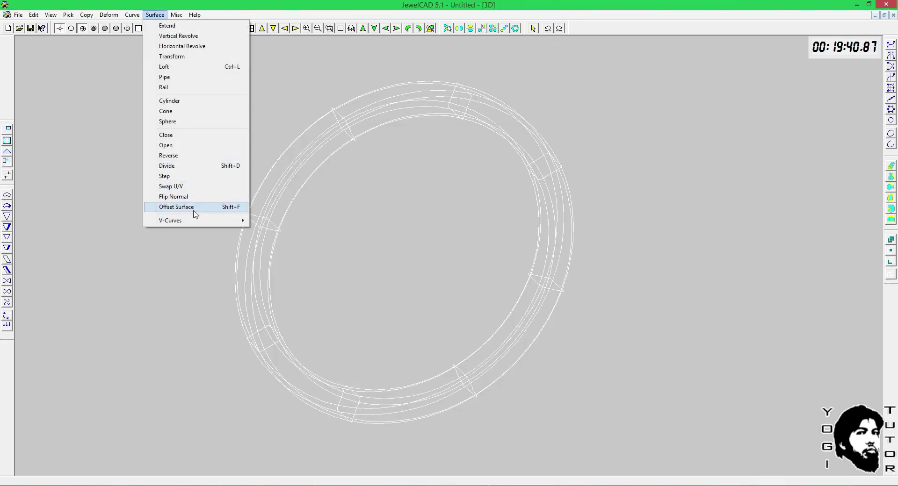
{"action": "mouse_move", "coordinate": [195, 220]}
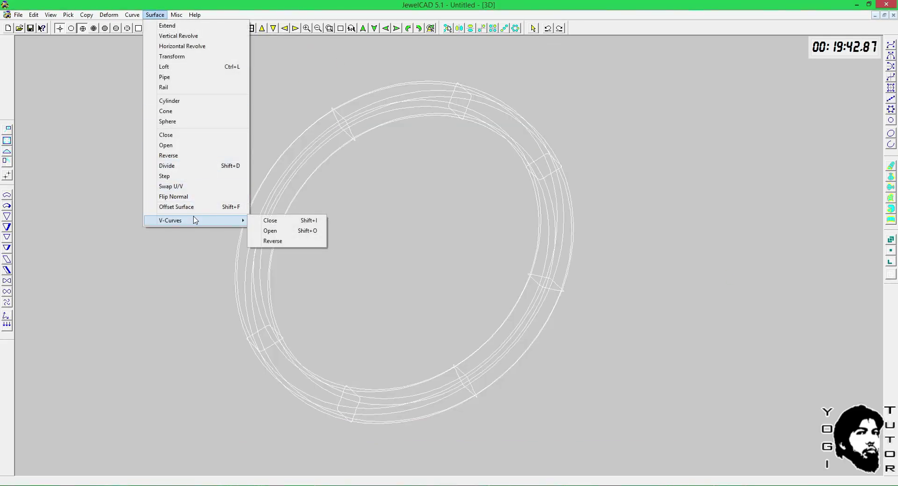
Step: Open the Help contents, then close the help window and dismiss the message
{"action": "mouse_move", "coordinate": [183, 15]}
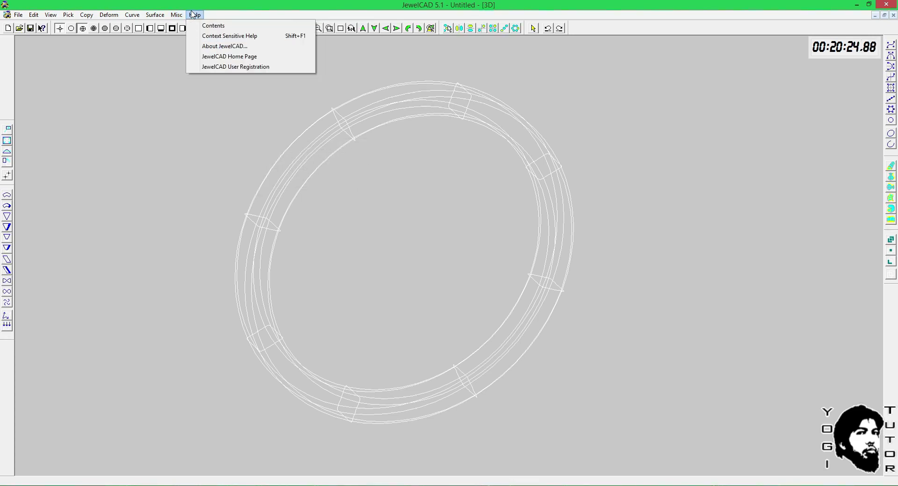
{"action": "left_click", "coordinate": [224, 29]}
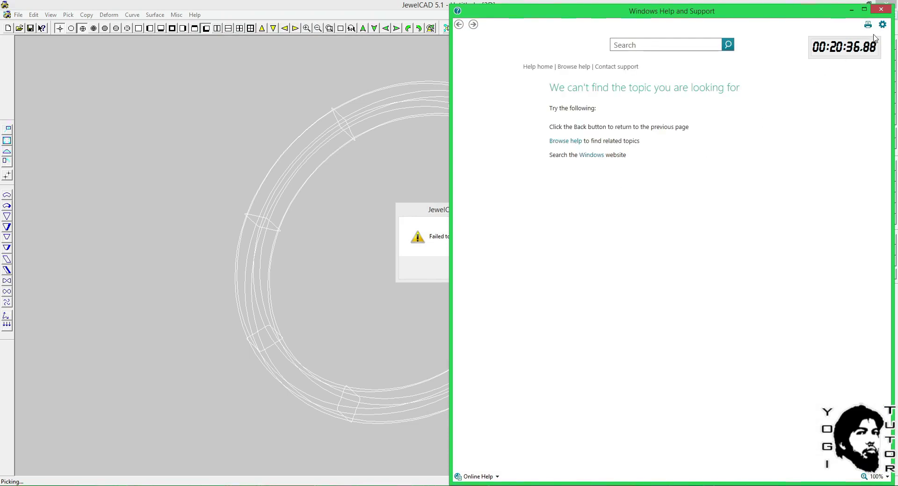
{"action": "left_click", "coordinate": [886, 11]}
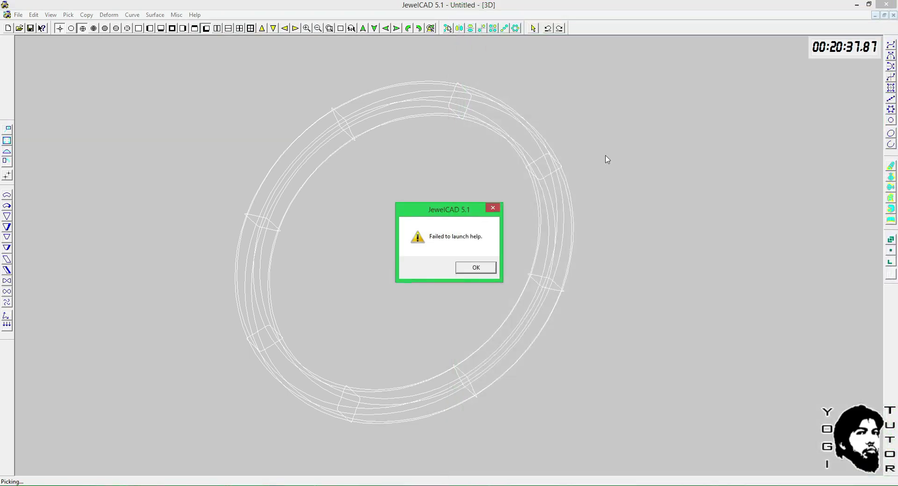
{"action": "left_click", "coordinate": [462, 272]}
Step: Request Context Sensitive Help for one of the view tools, and close the help window and message
{"action": "left_click", "coordinate": [194, 15]}
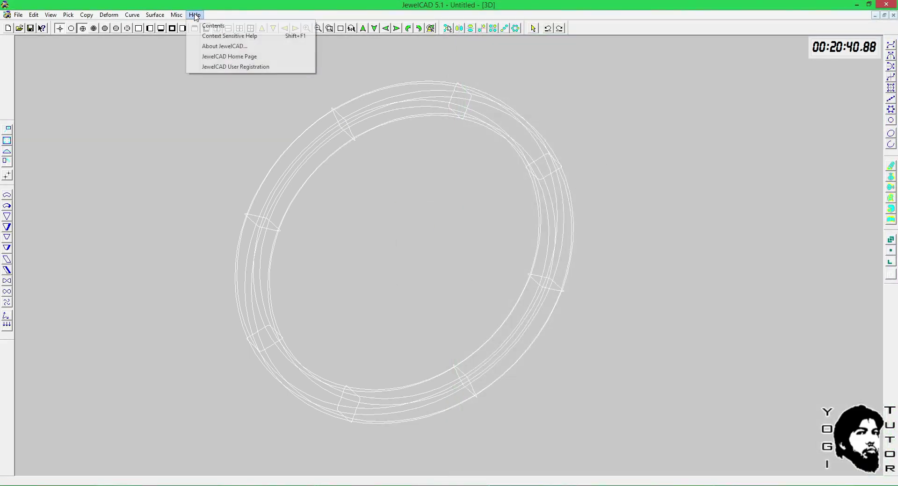
{"action": "left_click", "coordinate": [229, 36]}
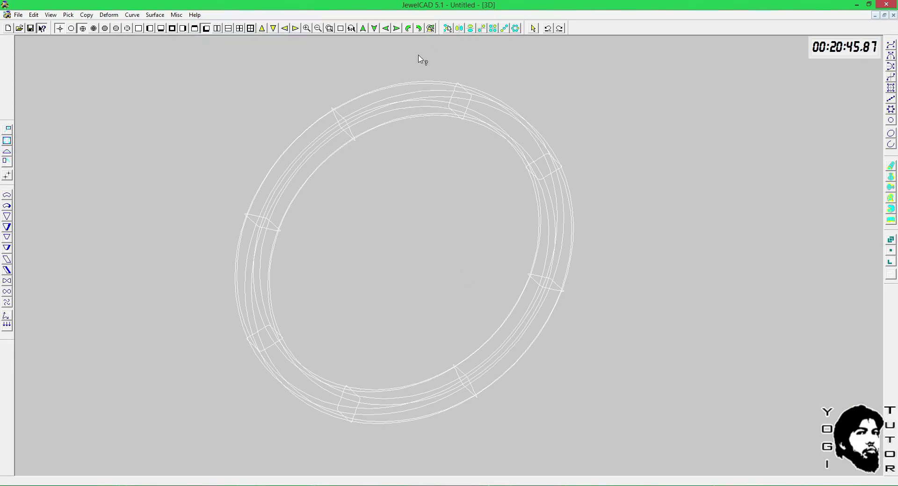
{"action": "left_click", "coordinate": [420, 28]}
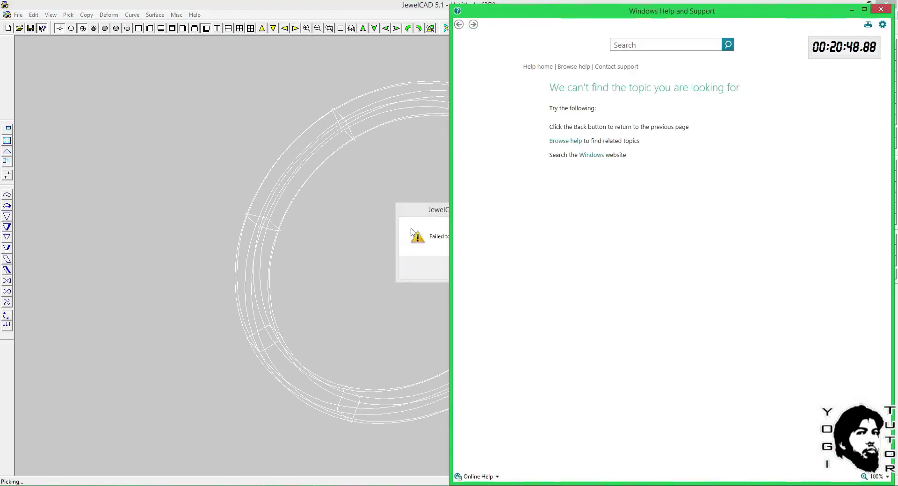
{"action": "left_click", "coordinate": [427, 216]}
{"action": "left_click", "coordinate": [476, 269]}
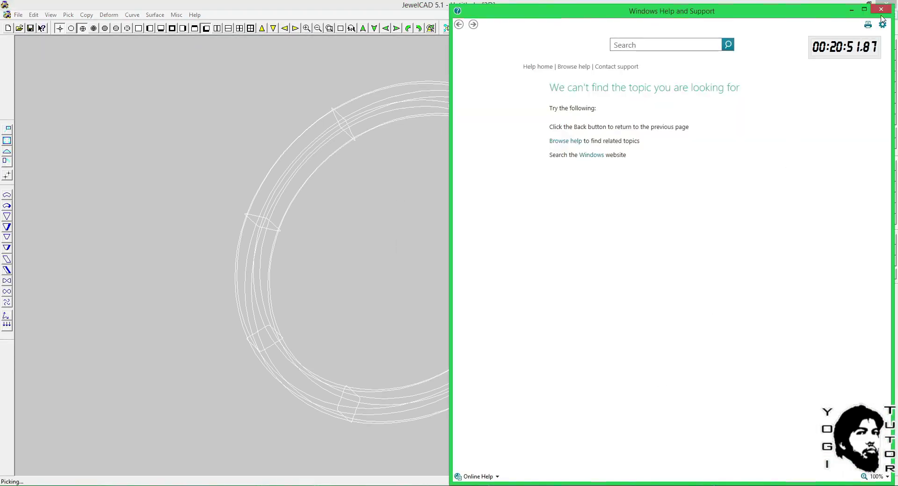
{"action": "left_click", "coordinate": [881, 12]}
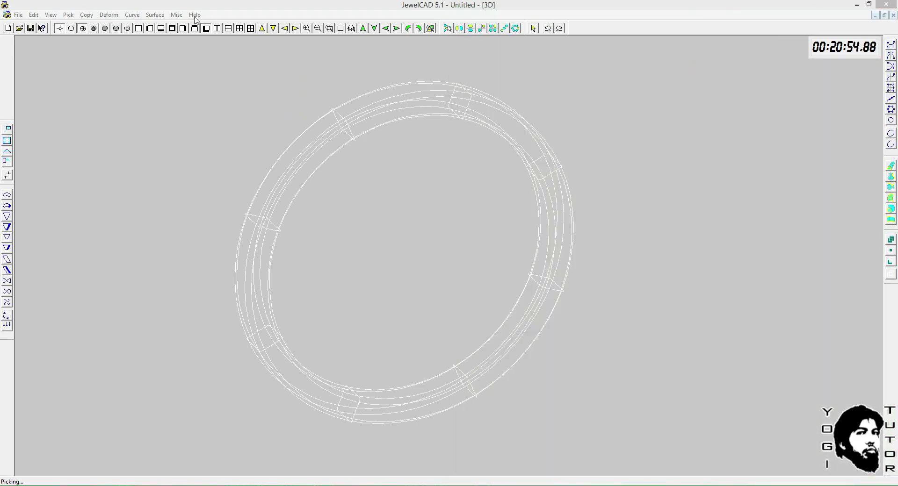
{"action": "left_click", "coordinate": [191, 53]}
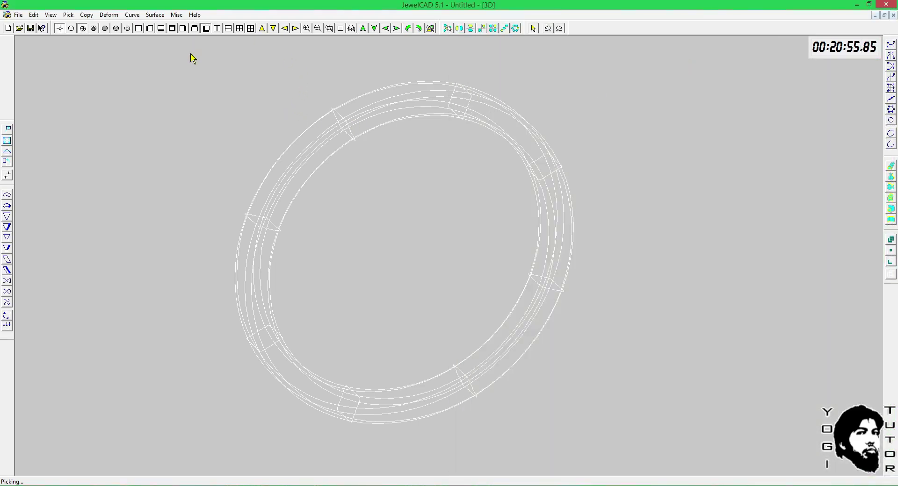
Step: View the About JewelCAD version information and close it
{"action": "left_click", "coordinate": [195, 15]}
{"action": "left_click", "coordinate": [220, 46]}
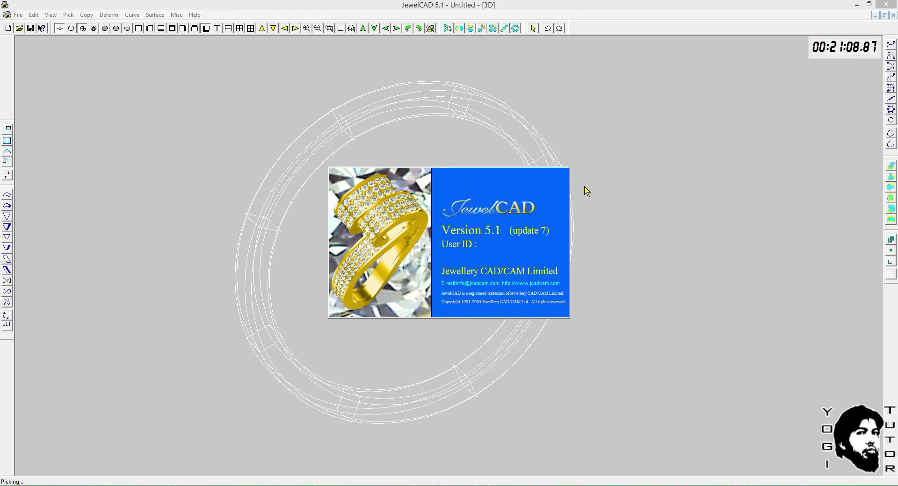
{"action": "left_click", "coordinate": [544, 210]}
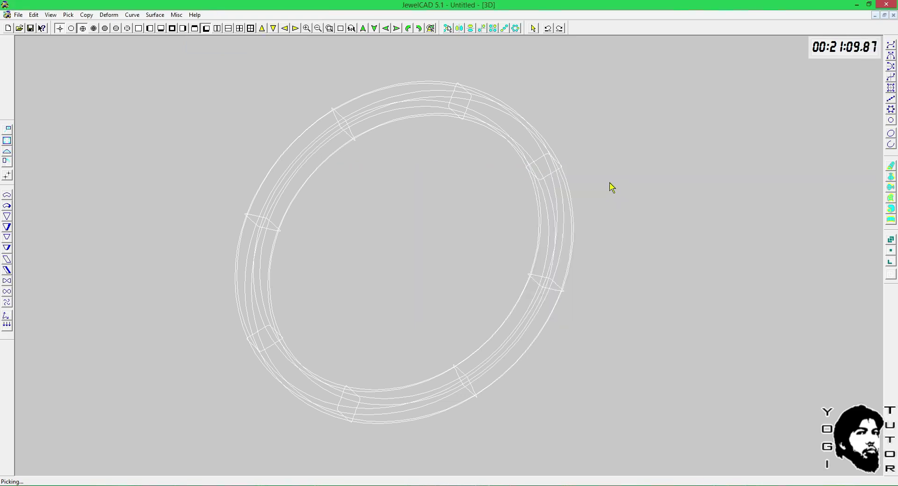
Step: Open the JewelCAD Home Page in the browser and close the browser window
{"action": "left_click", "coordinate": [195, 15]}
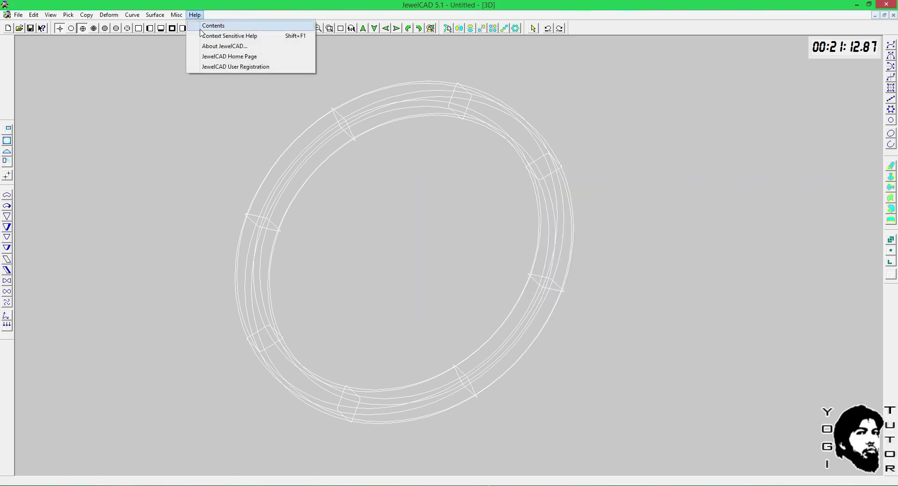
{"action": "left_click", "coordinate": [208, 59]}
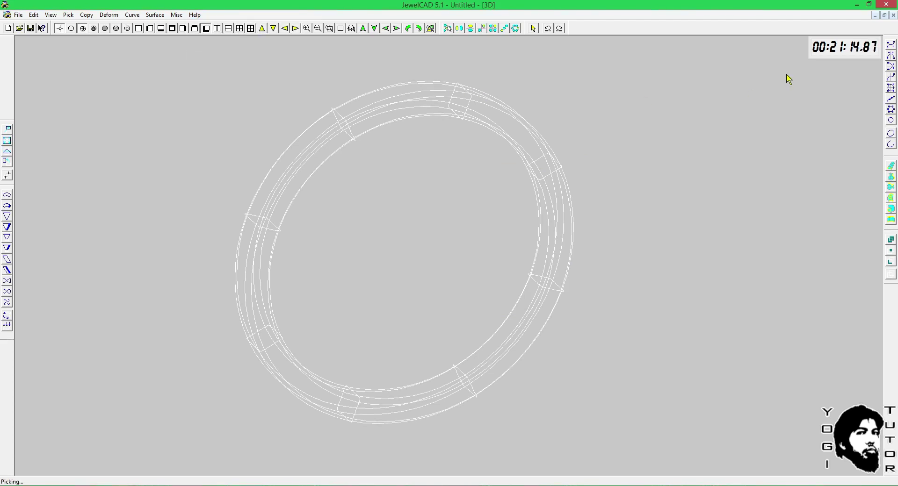
{"action": "left_click", "coordinate": [195, 15]}
{"action": "left_click", "coordinate": [230, 56]}
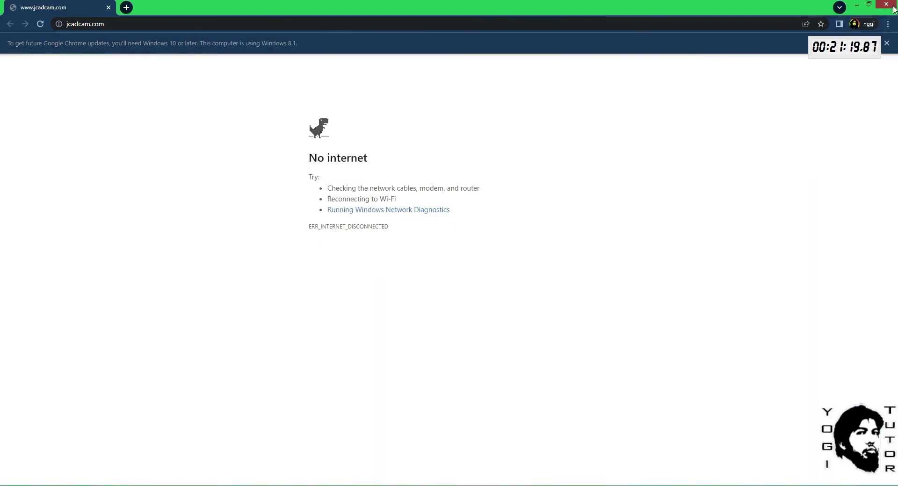
{"action": "left_click", "coordinate": [886, 5]}
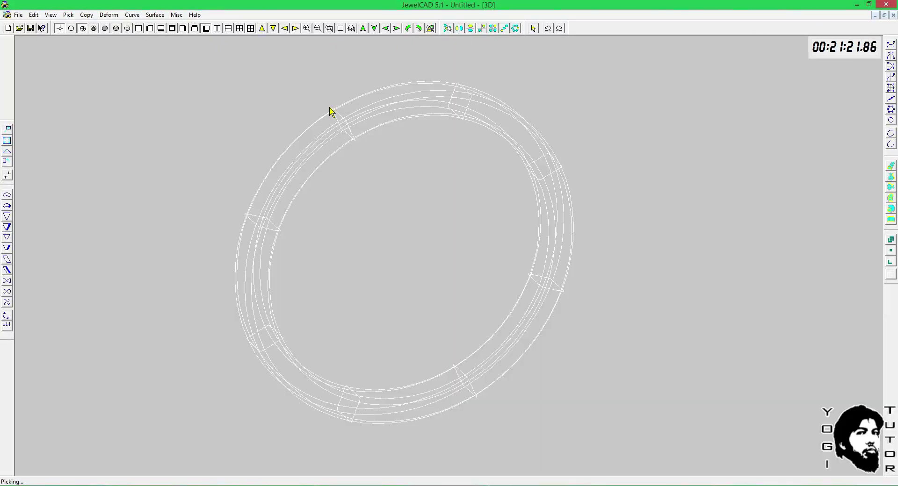
Step: Open the JewelCAD User Registration page in the browser, and close it along with the CCleaner pop-ups
{"action": "left_click", "coordinate": [195, 15]}
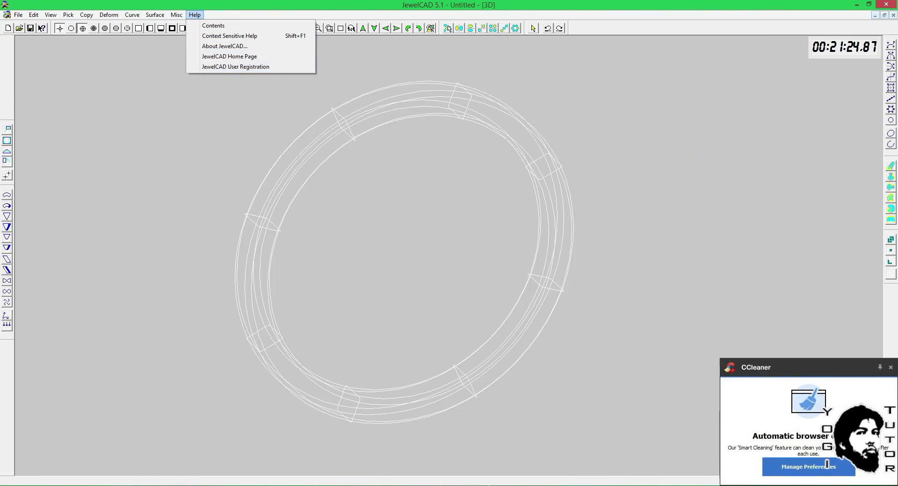
{"action": "mouse_move", "coordinate": [897, 485]}
{"action": "left_click", "coordinate": [889, 368]}
{"action": "left_click", "coordinate": [194, 15]}
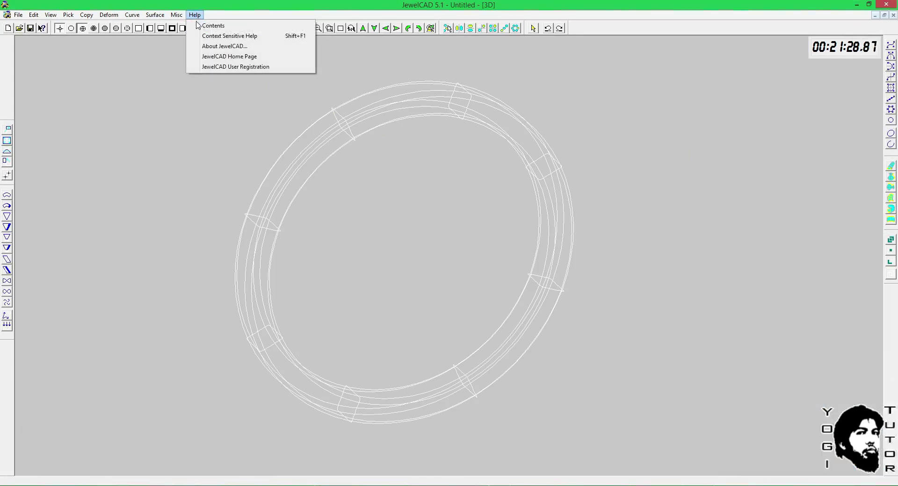
{"action": "left_click", "coordinate": [235, 66]}
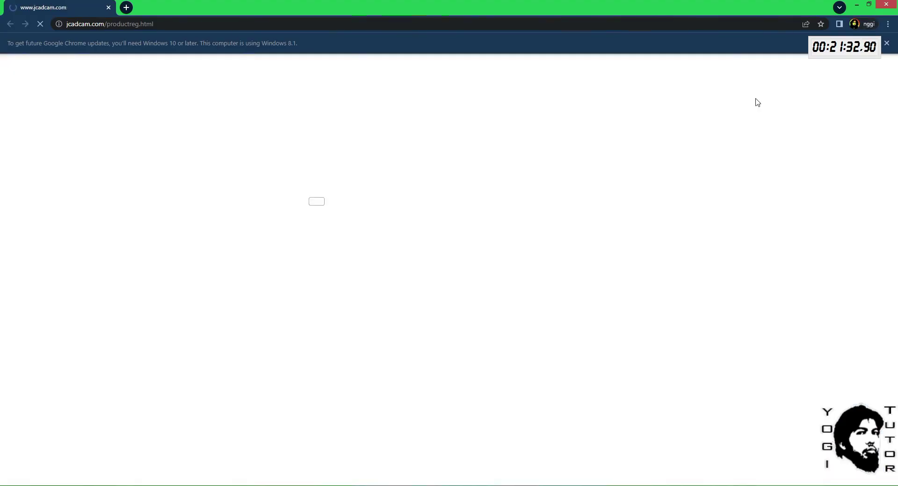
{"action": "left_click", "coordinate": [886, 4]}
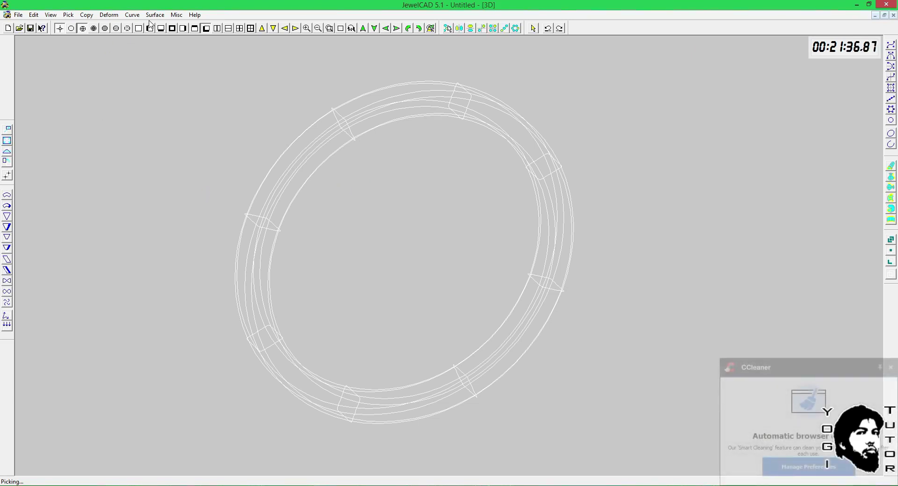
{"action": "left_click", "coordinate": [891, 369]}
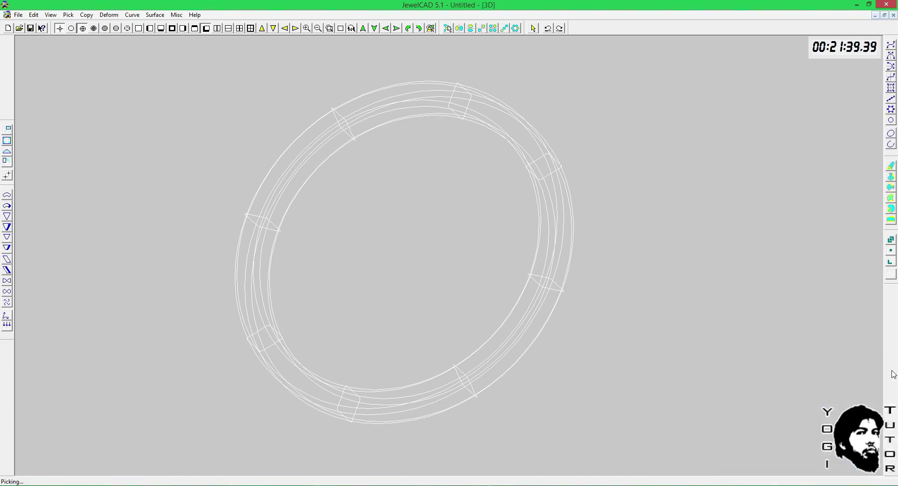
{"action": "left_click", "coordinate": [155, 15]}
{"action": "mouse_move", "coordinate": [195, 15]}
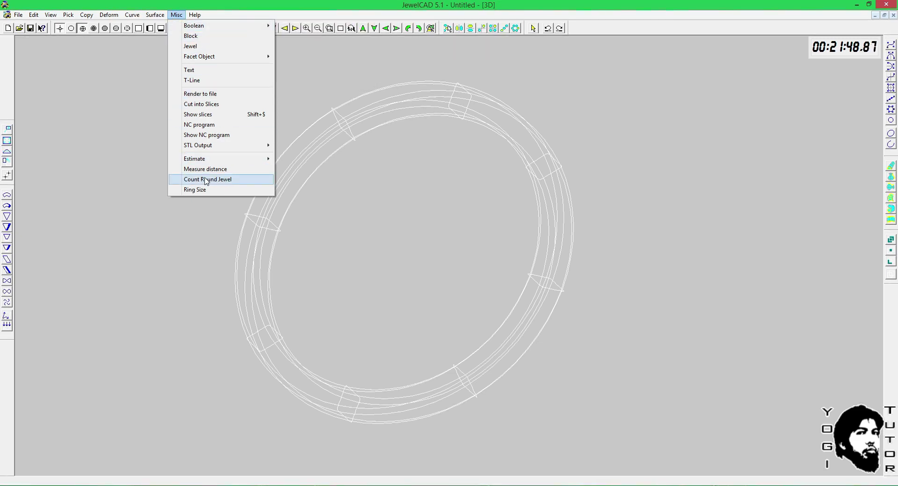
{"action": "left_click", "coordinate": [641, 145]}
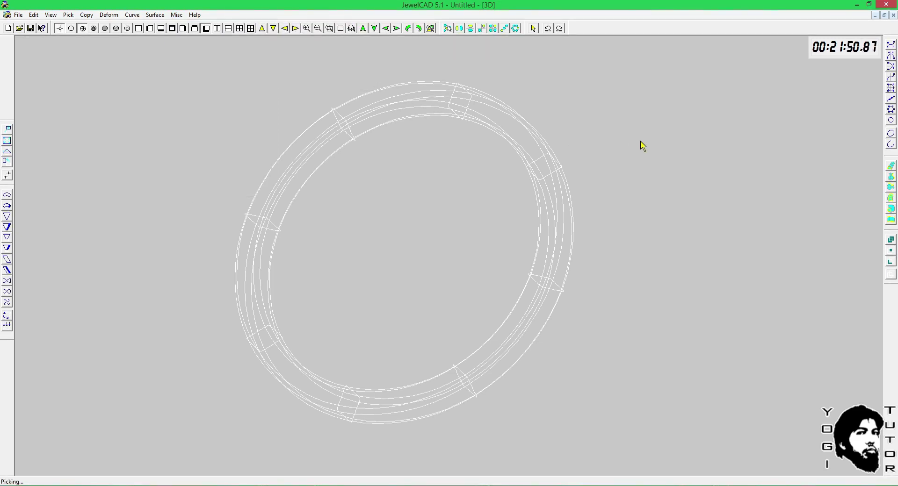
Step: Display the closed ring as a shaded gold solid, and switch to OBS
{"action": "key", "text": "F6"}
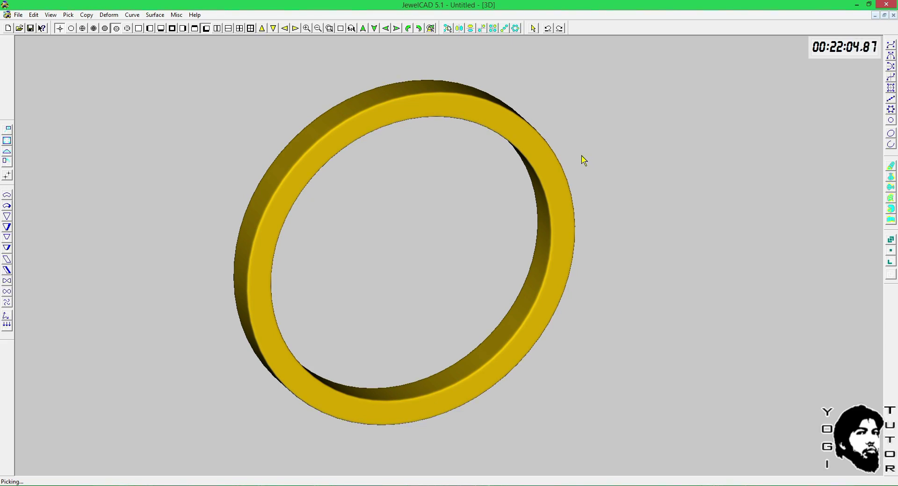
{"action": "left_click", "coordinate": [383, 485]}
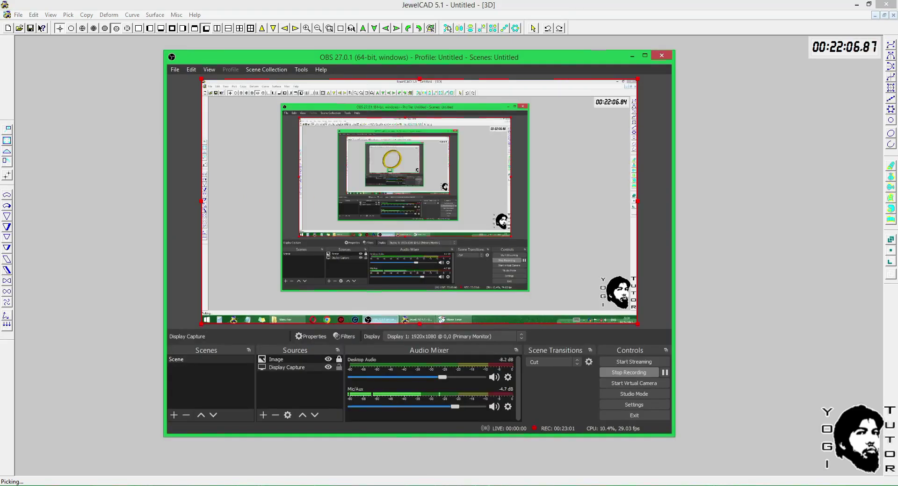